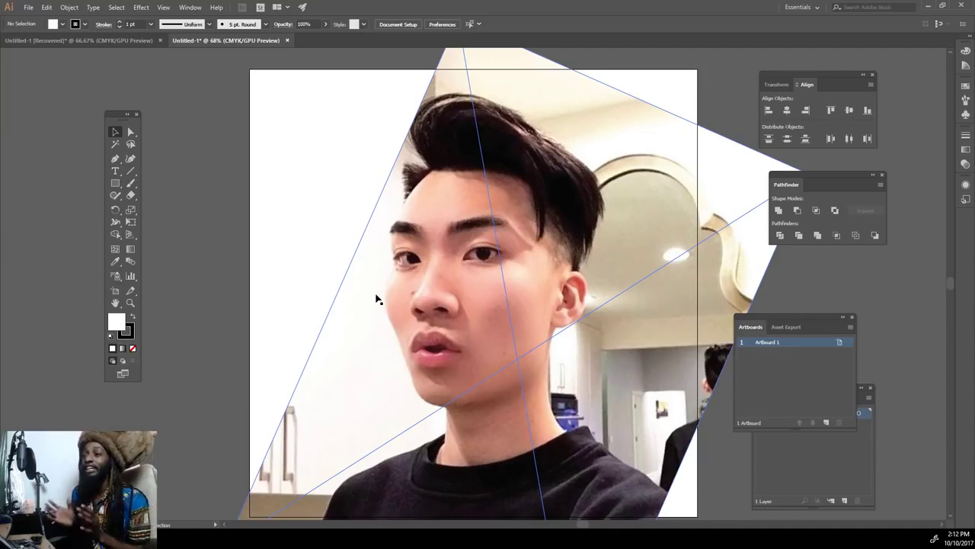
Fade the reference photo to 61% opacity.
click(449, 235)
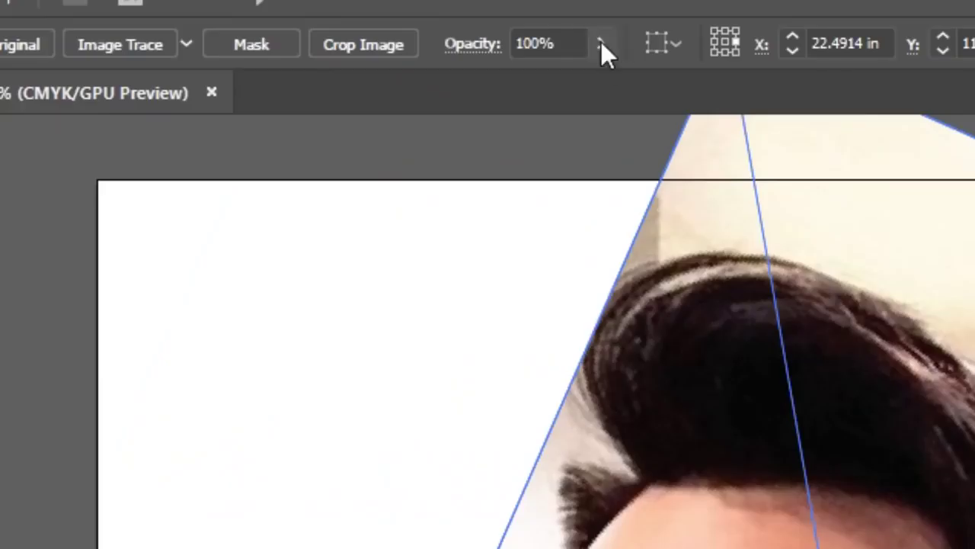
click(417, 25)
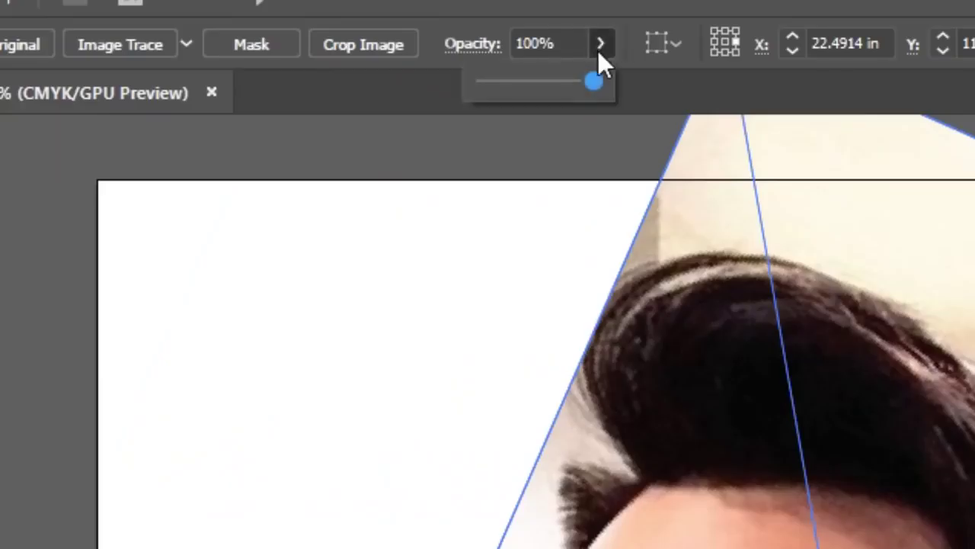
click(576, 70)
click(600, 45)
drag(595, 81, 552, 84)
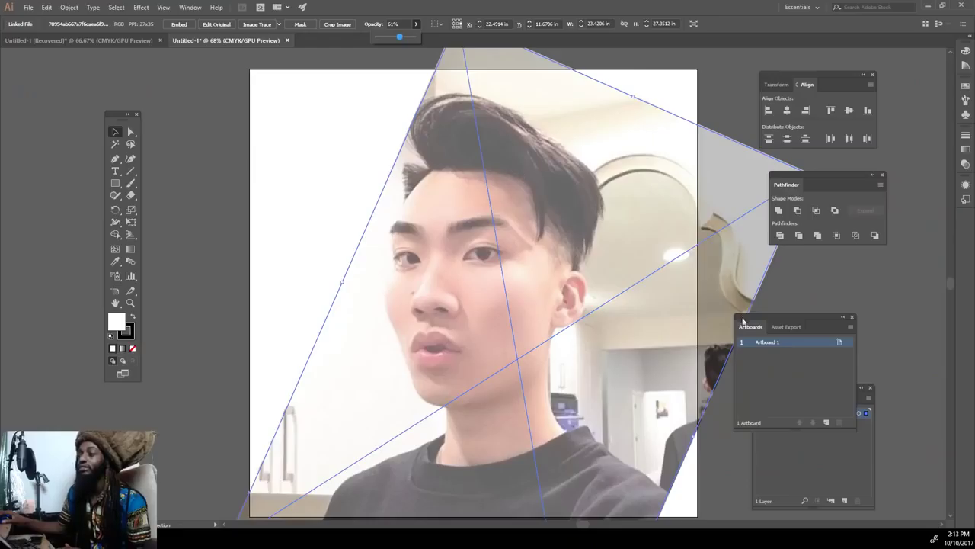
click(794, 475)
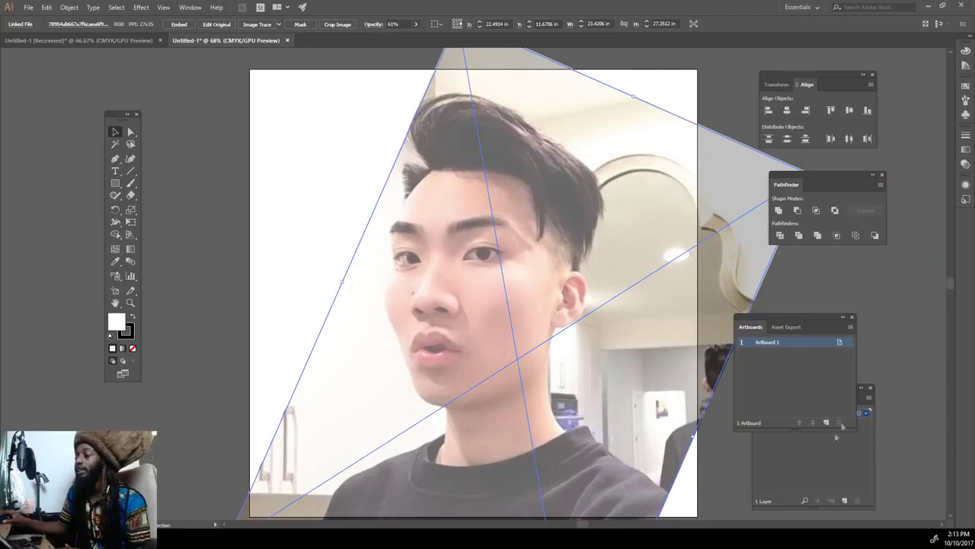
Lock Layer 1 and add a new empty Layer 2 above it.
drag(823, 320, 841, 247)
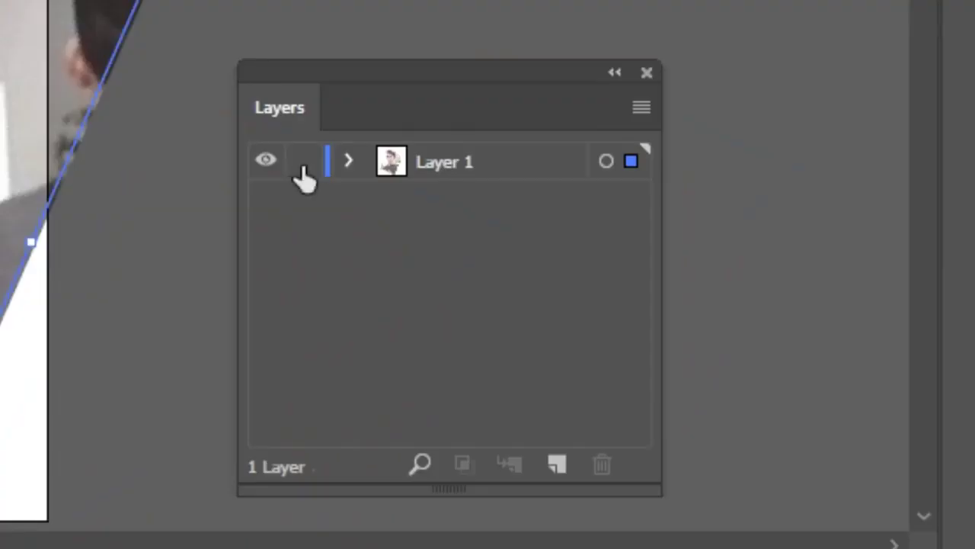
click(770, 412)
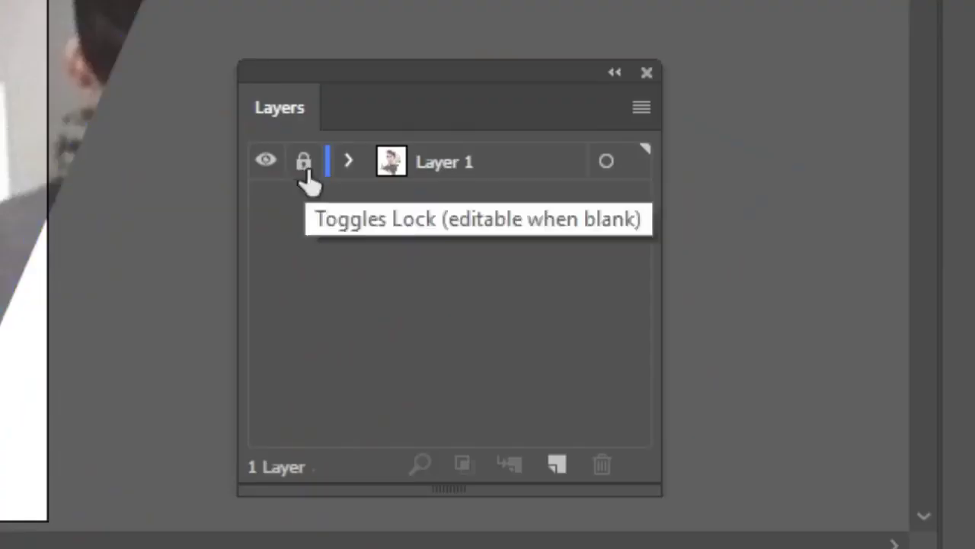
click(567, 474)
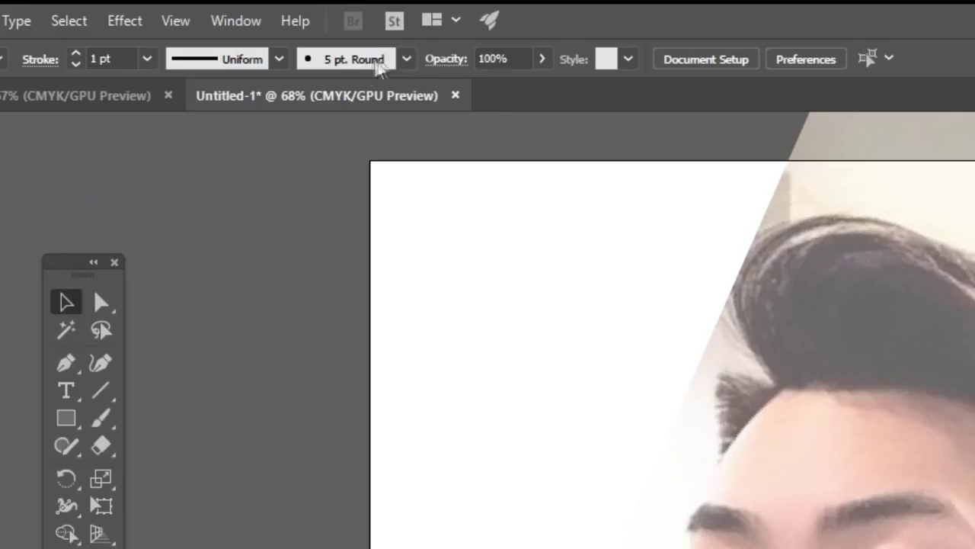
click(265, 25)
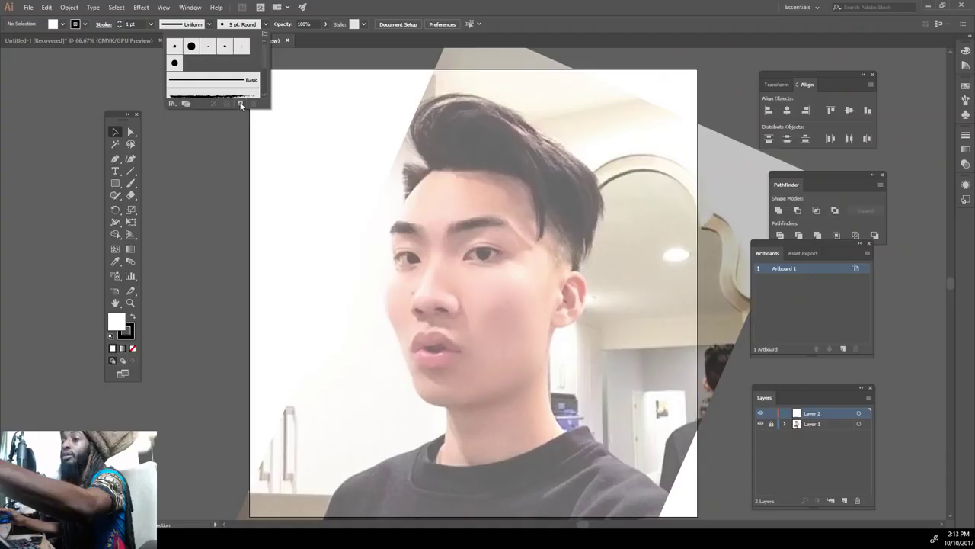
Create Calligraphic Brush 1 with pressure-controlled size and 5 pt variation.
click(241, 106)
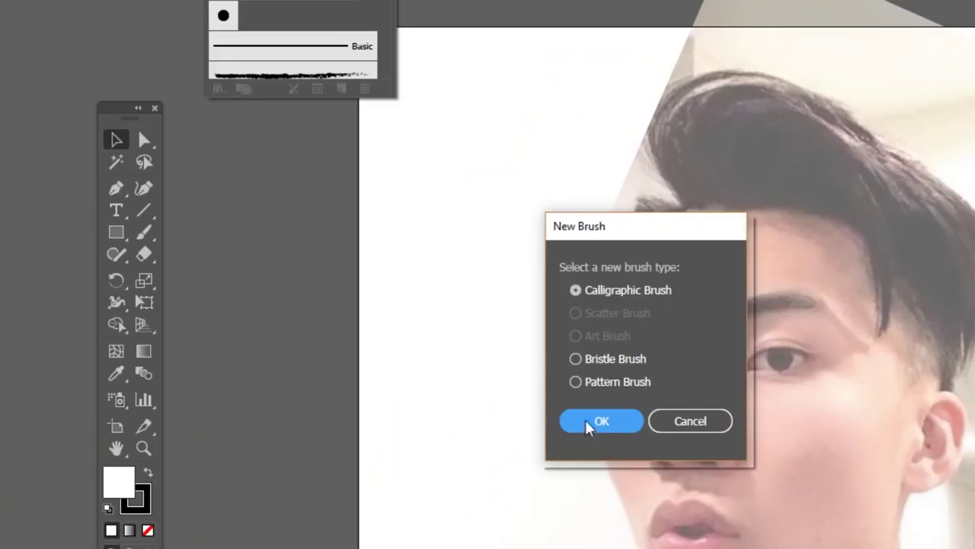
click(378, 286)
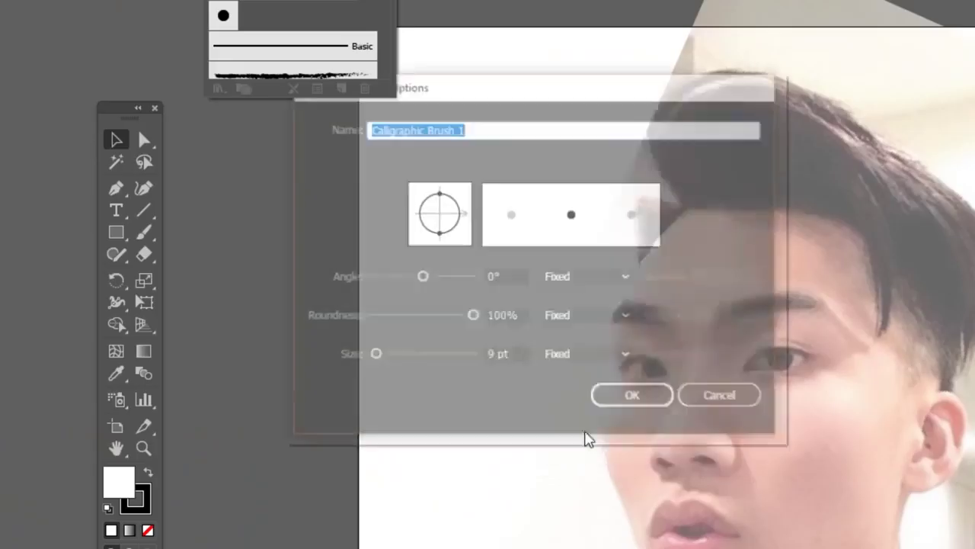
click(564, 356)
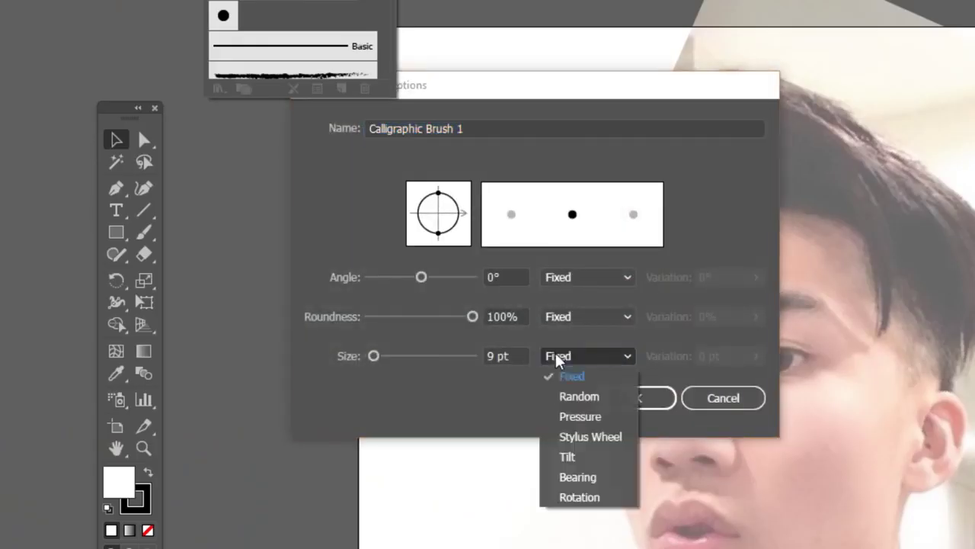
click(564, 416)
mouse_move(382, 356)
mouse_down()
mouse_move(369, 356)
mouse_move(385, 369)
mouse_move(371, 361)
mouse_up()
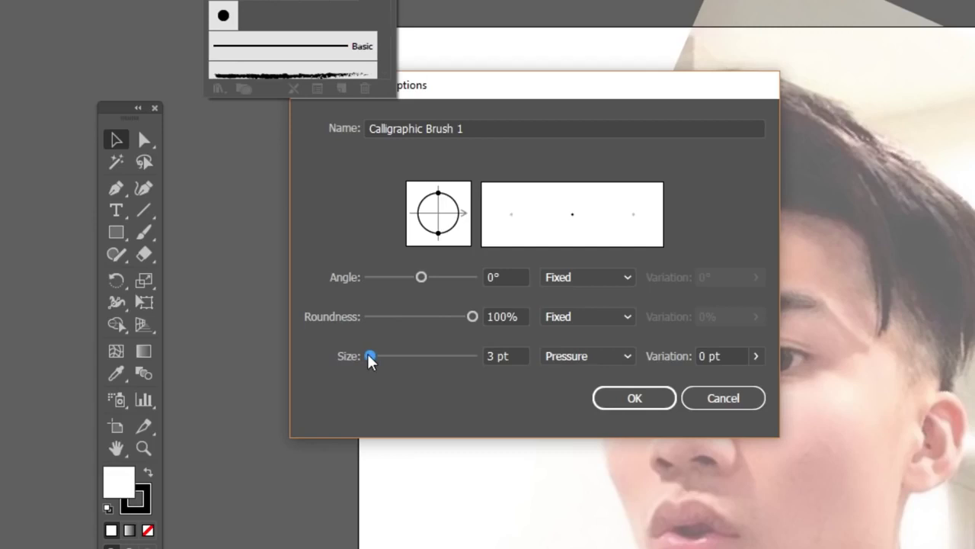
click(756, 356)
click(749, 379)
click(611, 404)
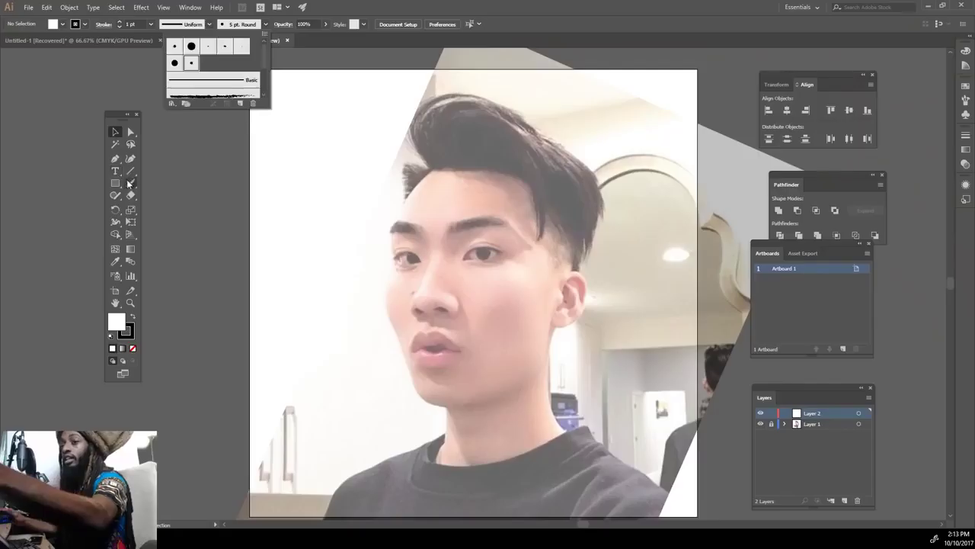
click(131, 183)
Paint a test stroke with the calligraphic brush, then delete it.
drag(176, 178, 179, 227)
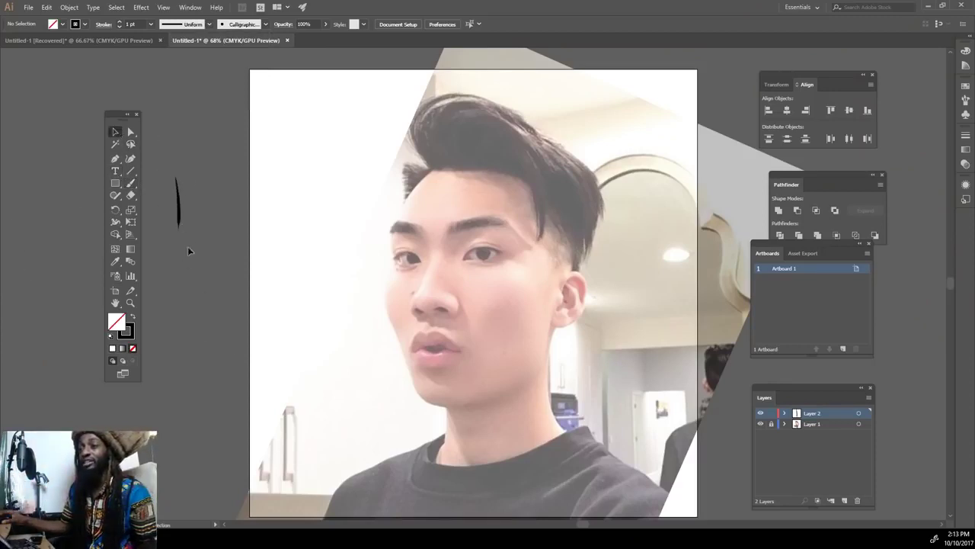
key(ctrl+a)
key(Delete)
Zoom in on the eye and set the stroke weight to 0.75 pt.
key(ctrl+plus)
key(ctrl+plus)
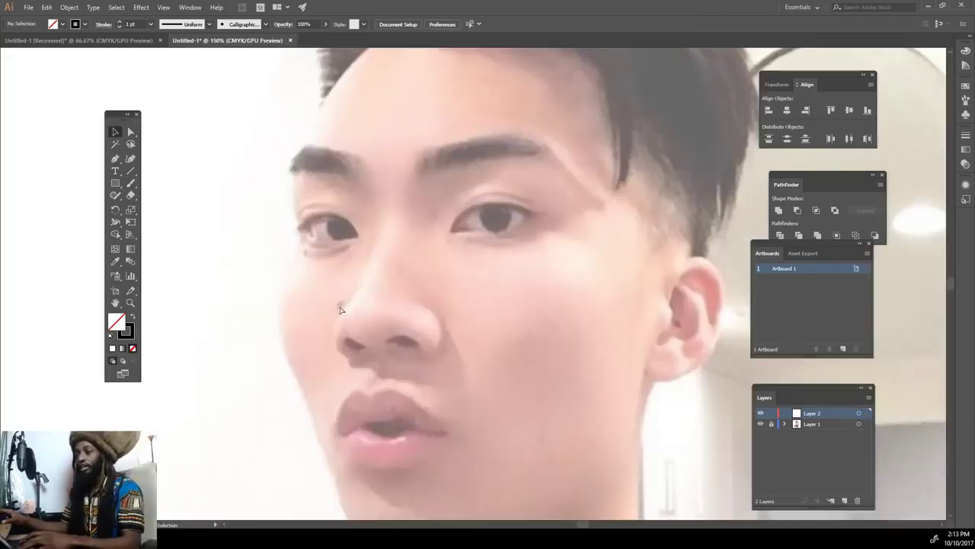
key(ctrl+plus)
key(ctrl+plus)
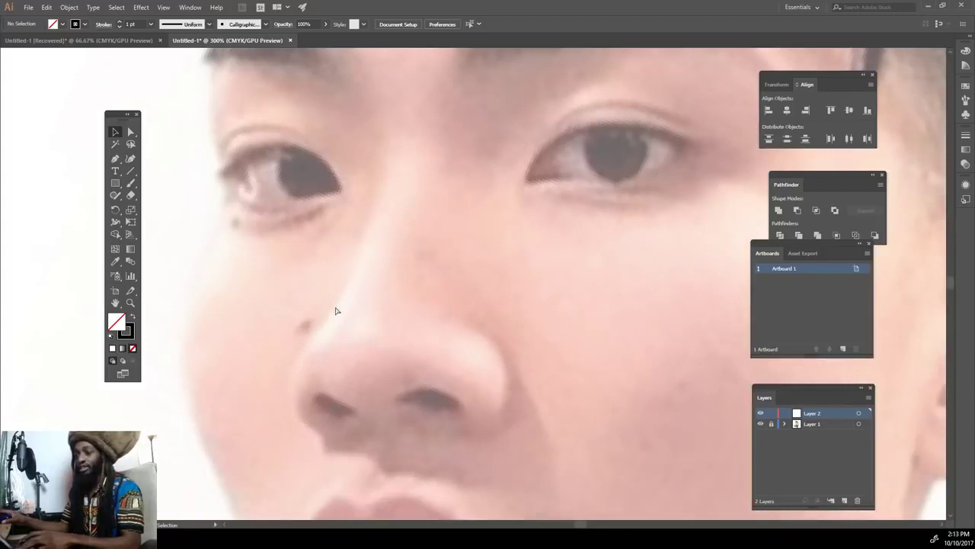
key(ctrl+plus)
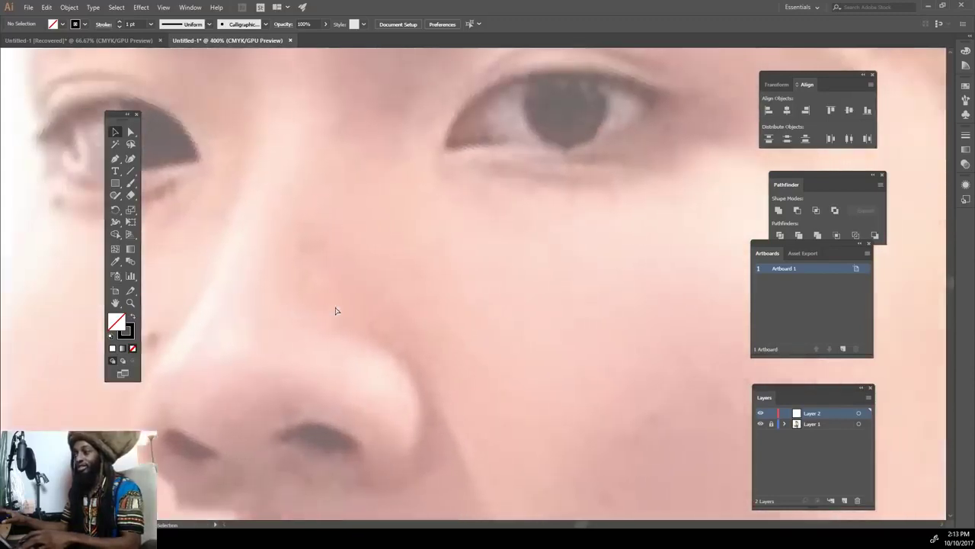
scroll(336, 310, up, 2)
key(ctrl+plus)
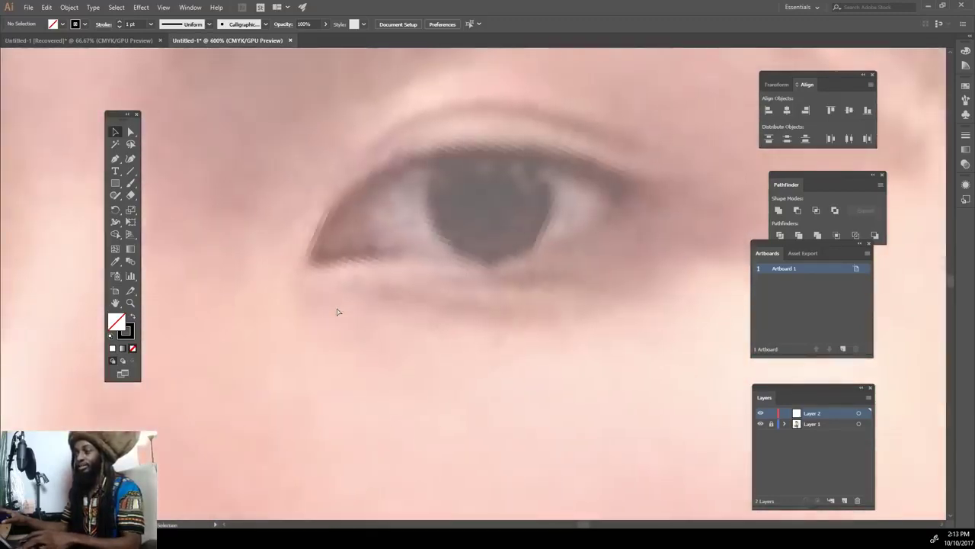
scroll(336, 310, up, 2)
scroll(336, 310, up, 1)
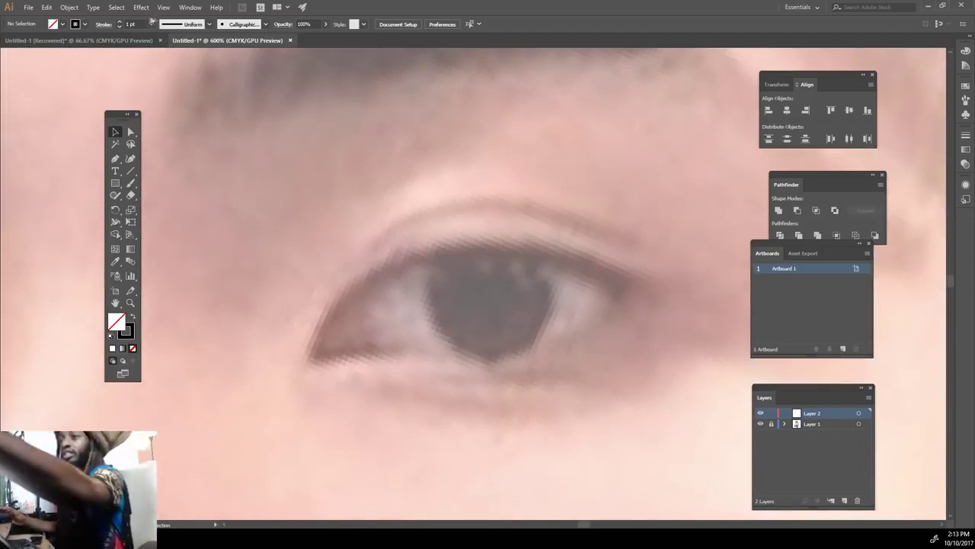
click(150, 25)
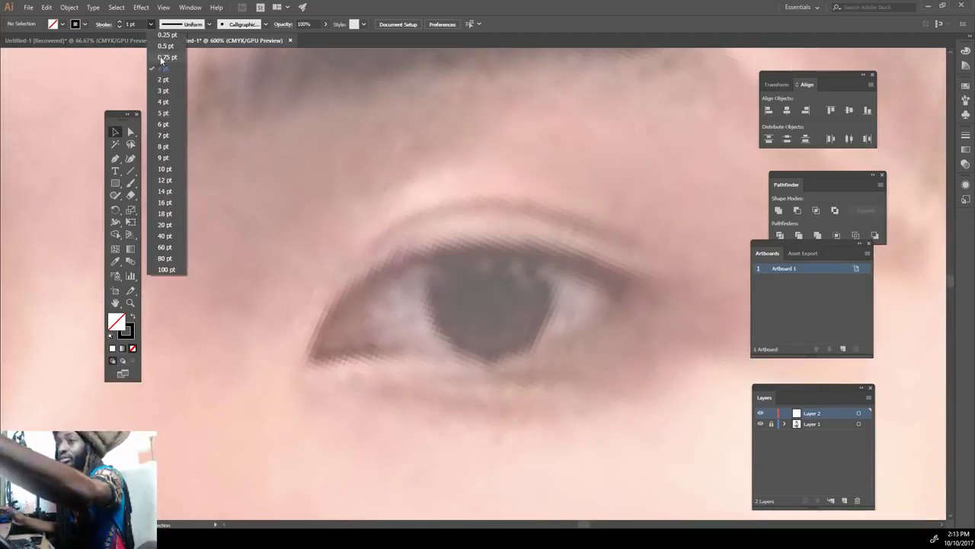
click(162, 57)
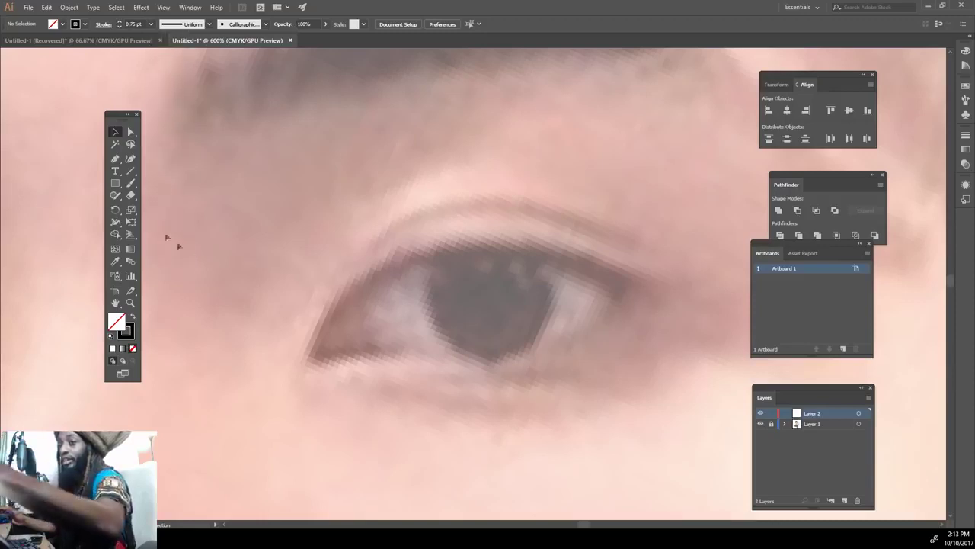
click(130, 183)
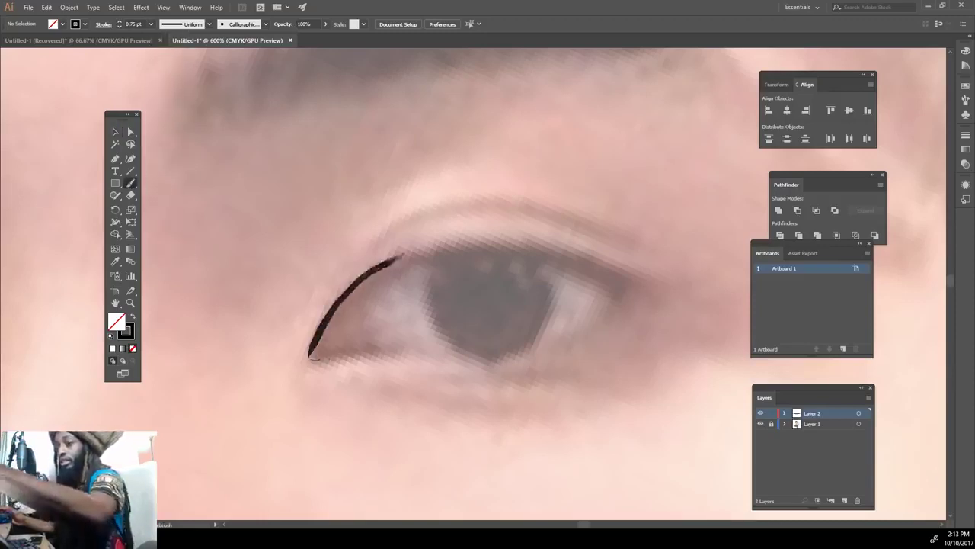
Trace the first eye's winged upper lid, inner corner, crease, iris and under-eye curve.
mouse_move(311, 355)
mouse_down()
mouse_move(669, 282)
mouse_move(369, 351)
mouse_move(629, 285)
mouse_up()
drag(374, 348, 366, 271)
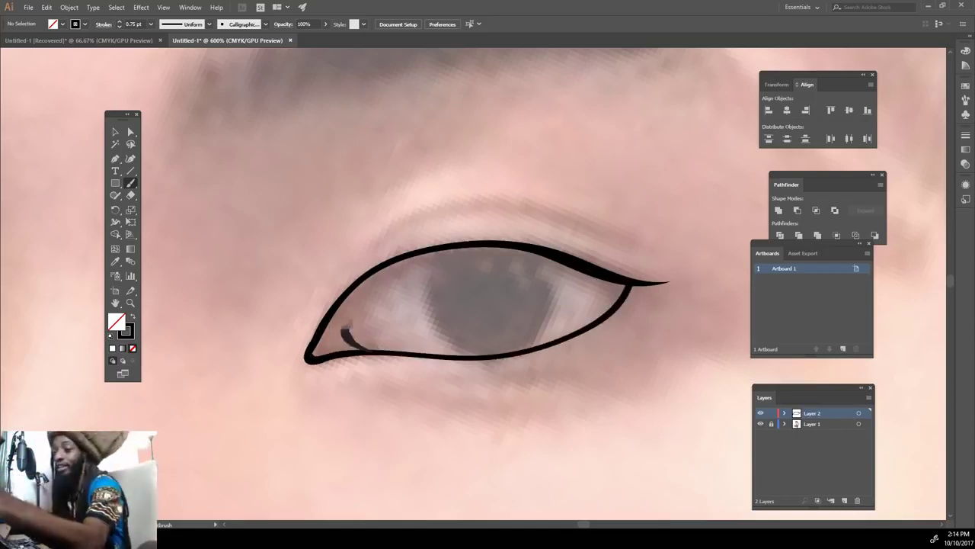
key(ctrl+z)
drag(373, 351, 362, 276)
mouse_move(332, 340)
mouse_down()
mouse_move(341, 305)
mouse_move(623, 240)
mouse_up()
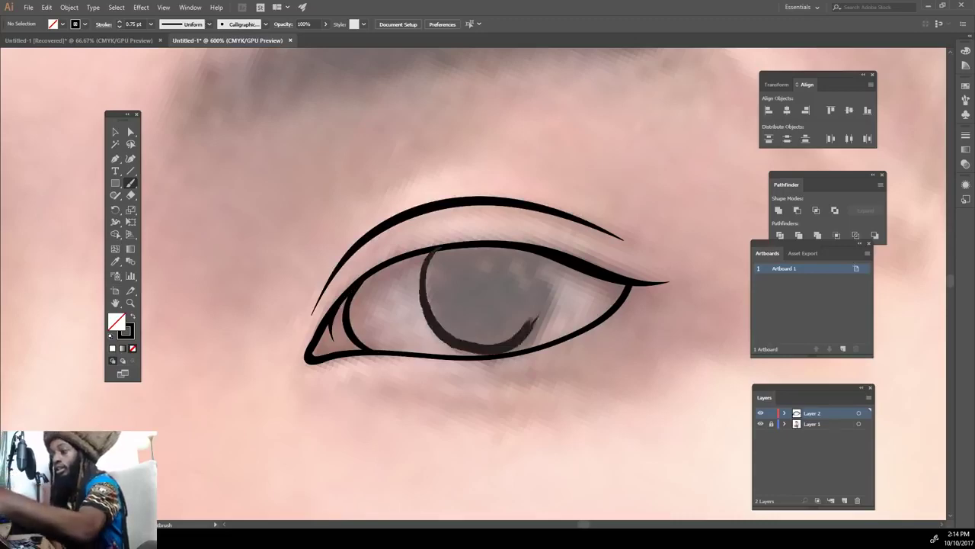
drag(424, 273, 436, 248)
key(ctrl+minus)
key(ctrl+minus)
key(ctrl+minus)
key(ctrl+plus)
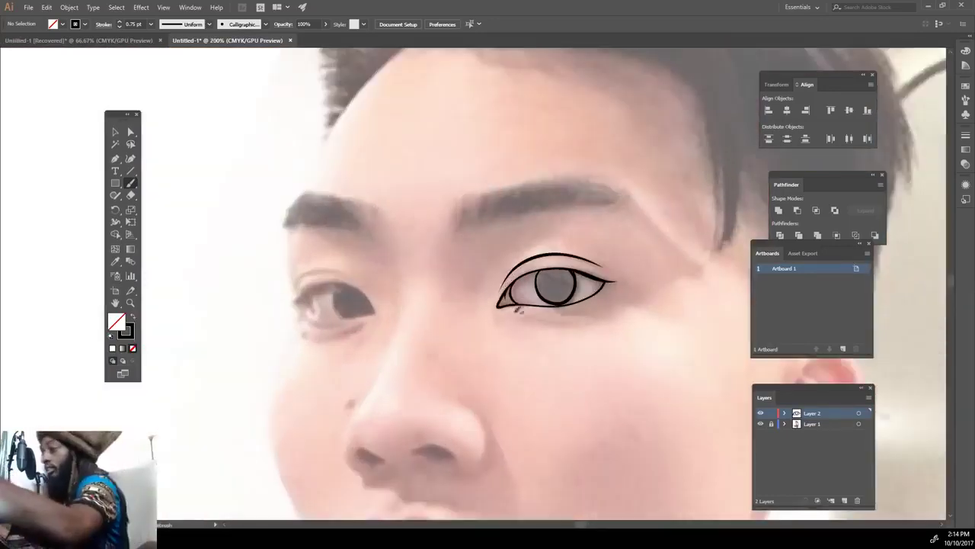
drag(326, 340, 362, 325)
Trace the other eye's upper and lower lids, iris arc and crease.
key(ctrl+minus)
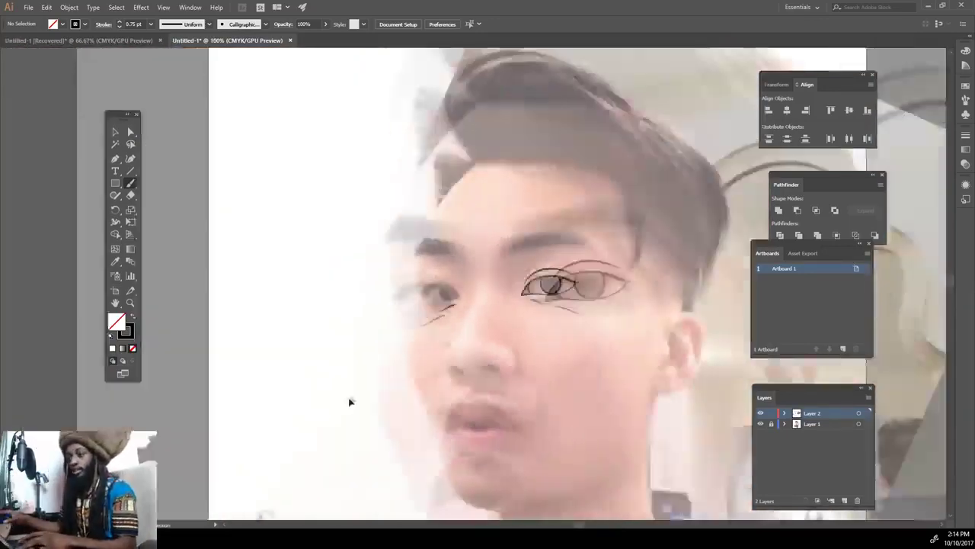
key(ctrl+plus)
key(ctrl+plus)
key(ctrl+plus)
mouse_move(251, 330)
mouse_down()
mouse_move(220, 341)
mouse_move(434, 296)
mouse_move(469, 372)
mouse_up()
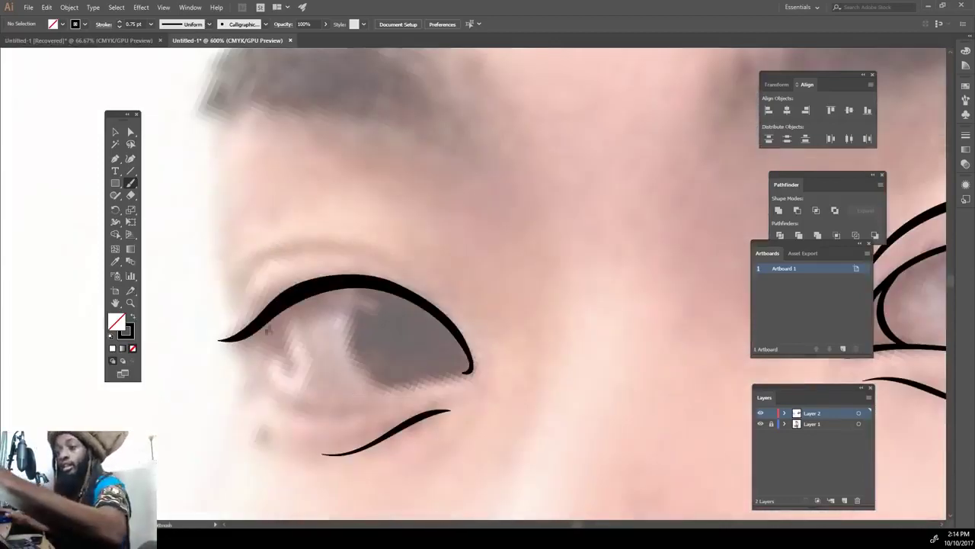
drag(270, 318, 469, 371)
drag(378, 378, 385, 288)
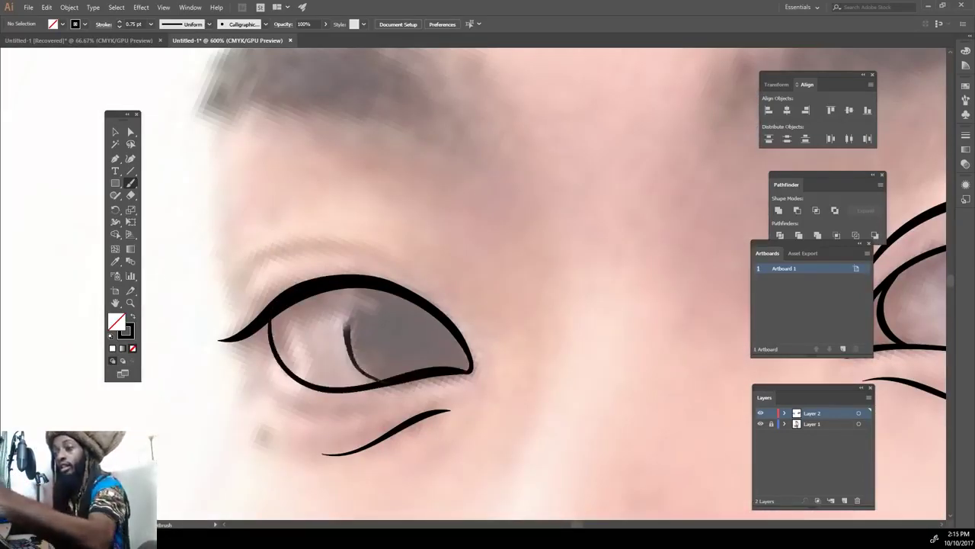
mouse_move(236, 292)
mouse_down()
mouse_move(414, 258)
mouse_move(429, 308)
mouse_up()
Draw a line down the side of the nose.
key(ctrl+minus)
key(ctrl+minus)
key(ctrl+minus)
key(ctrl+plus)
drag(451, 187, 431, 305)
key(ctrl+z)
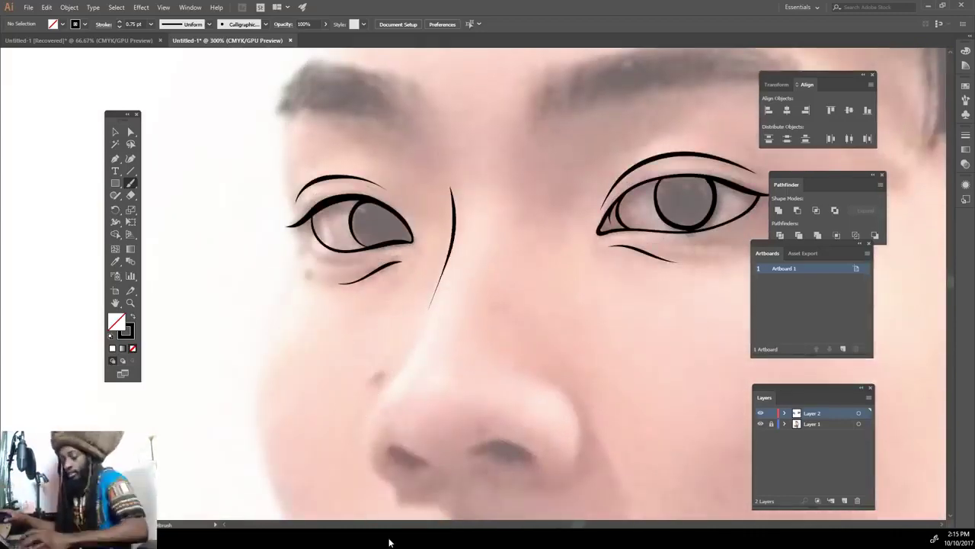
key(ctrl+plus)
Outline the left side of the nose and the right nostril curve.
drag(390, 417, 408, 284)
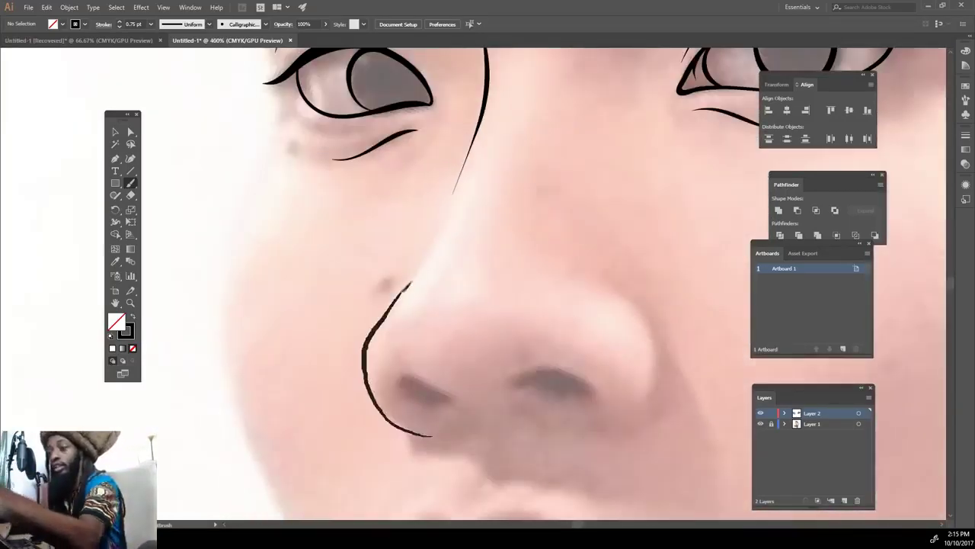
drag(583, 432, 595, 284)
drag(671, 359, 703, 429)
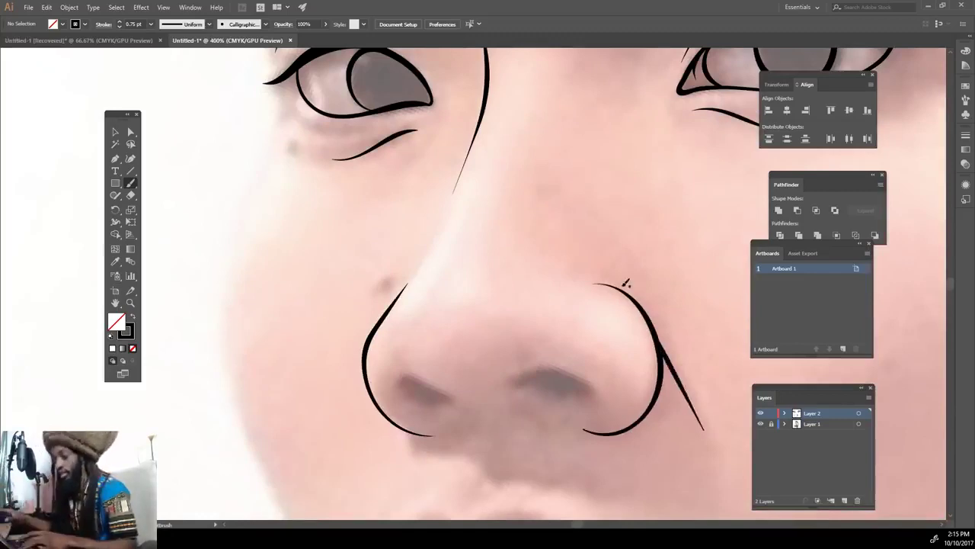
key(ctrl+minus)
key(ctrl+minus)
key(ctrl+minus)
scroll(488, 304, down, 1)
Draw the left jaw line and extend it from the eye up to the hairline.
mouse_move(457, 492)
mouse_down()
mouse_move(428, 420)
mouse_move(397, 171)
mouse_up()
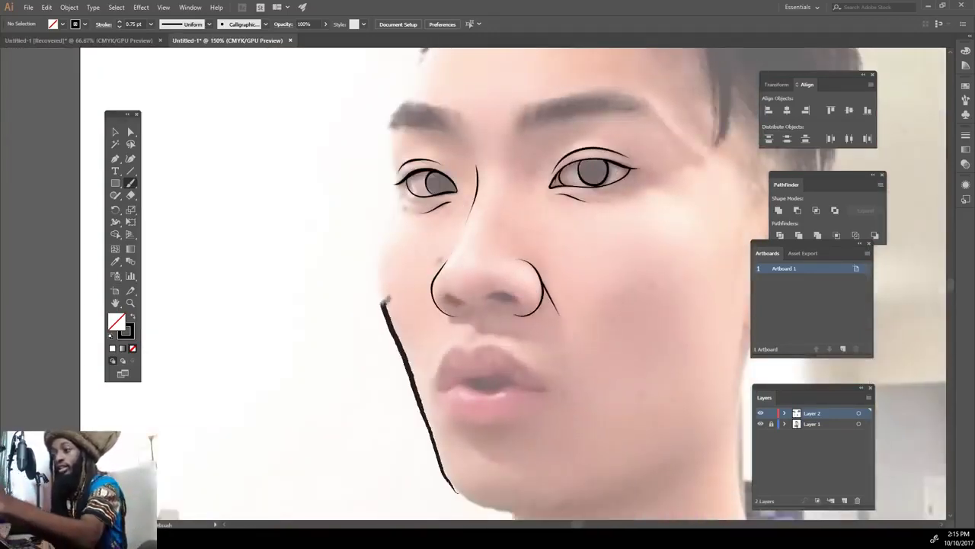
scroll(398, 175, up, 3)
drag(395, 274, 484, 95)
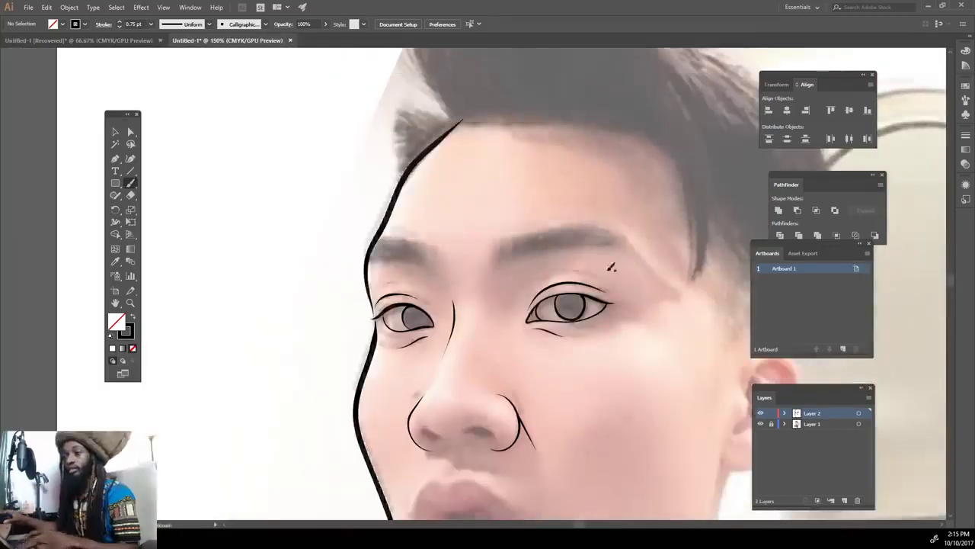
key(ctrl+z)
drag(377, 314, 474, 116)
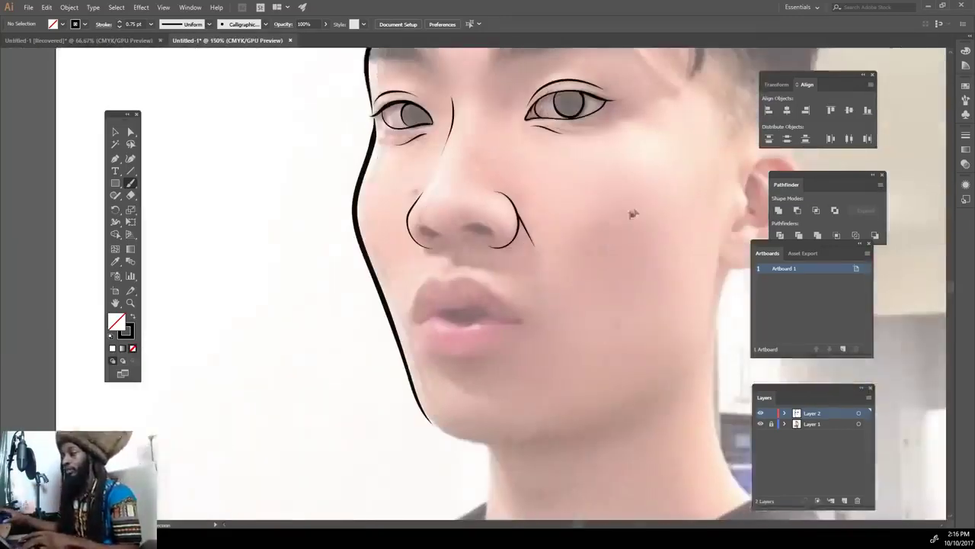
Draw the right cheek line and a smooth contour around the chin.
mouse_move(665, 239)
mouse_down()
mouse_move(625, 370)
mouse_move(598, 393)
mouse_up()
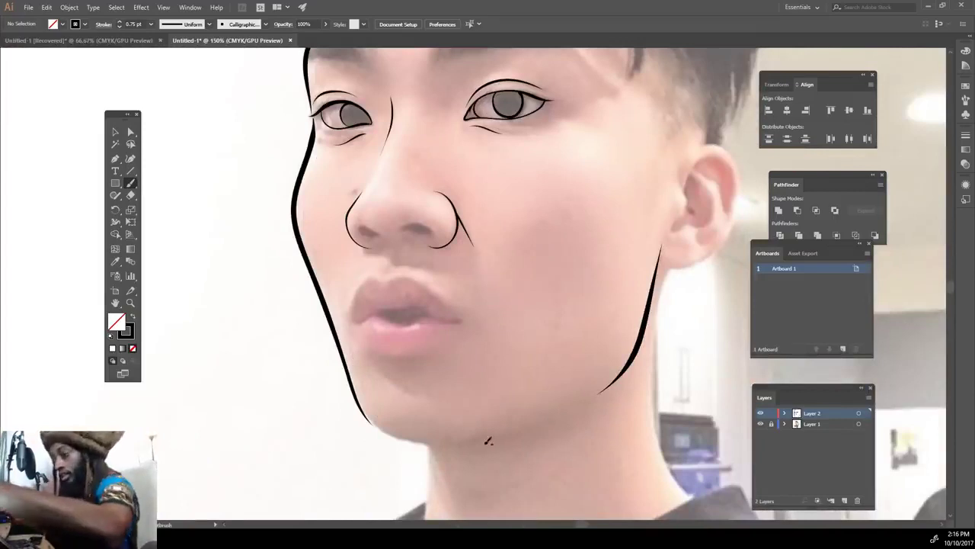
drag(482, 446, 352, 388)
key(ctrl+z)
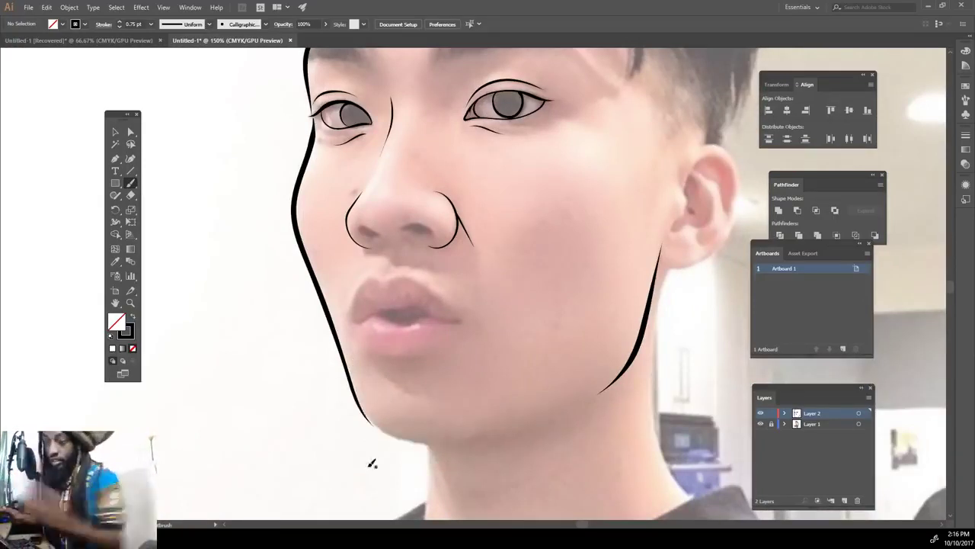
drag(460, 441, 430, 444)
drag(369, 409, 352, 367)
key(ctrl+z)
drag(457, 442, 363, 375)
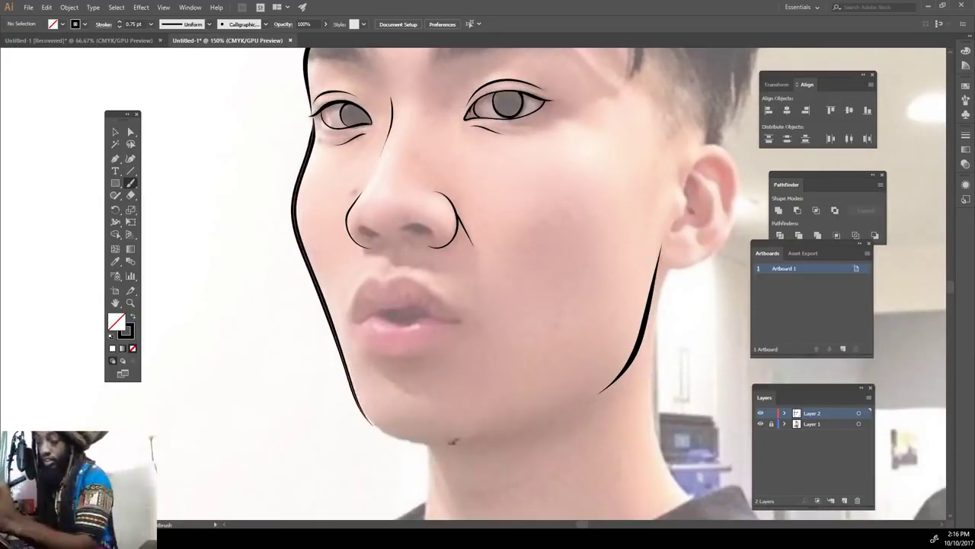
key(ctrl+plus)
key(ctrl+plus)
key(ctrl+plus)
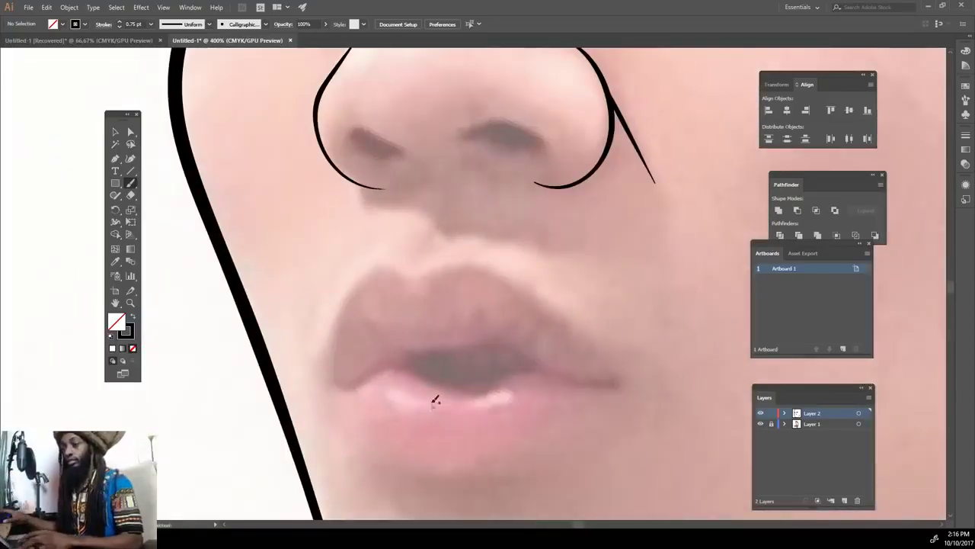
Outline the upper and lower lips and fill the mouth opening dark.
mouse_move(322, 383)
mouse_down()
mouse_move(499, 343)
mouse_move(635, 359)
mouse_move(357, 277)
mouse_move(544, 286)
mouse_move(636, 376)
mouse_up()
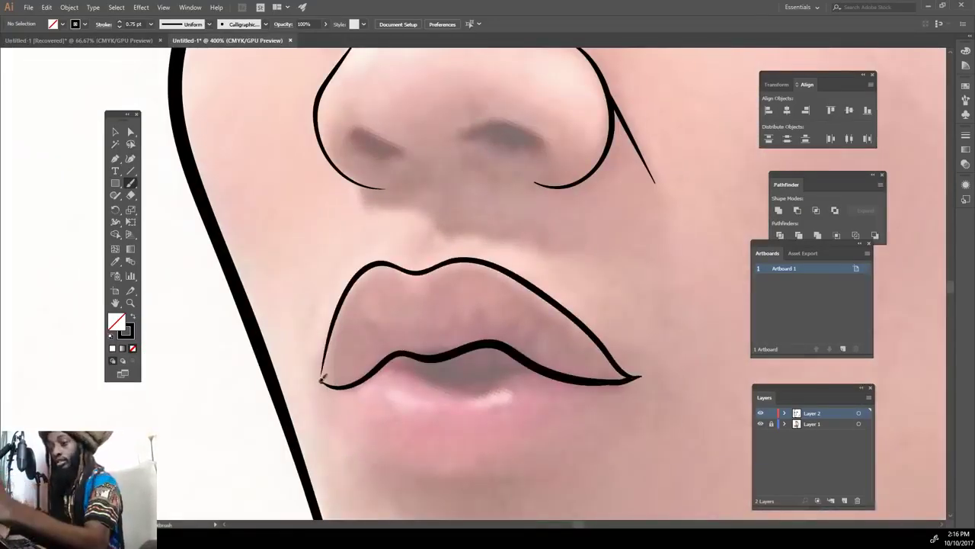
drag(377, 368, 560, 375)
mouse_move(318, 376)
mouse_down()
mouse_move(442, 480)
mouse_move(594, 427)
mouse_move(639, 376)
mouse_up()
mouse_move(526, 368)
mouse_down()
mouse_move(451, 373)
mouse_move(423, 358)
mouse_up()
drag(488, 373, 385, 358)
key(ctrl+0)
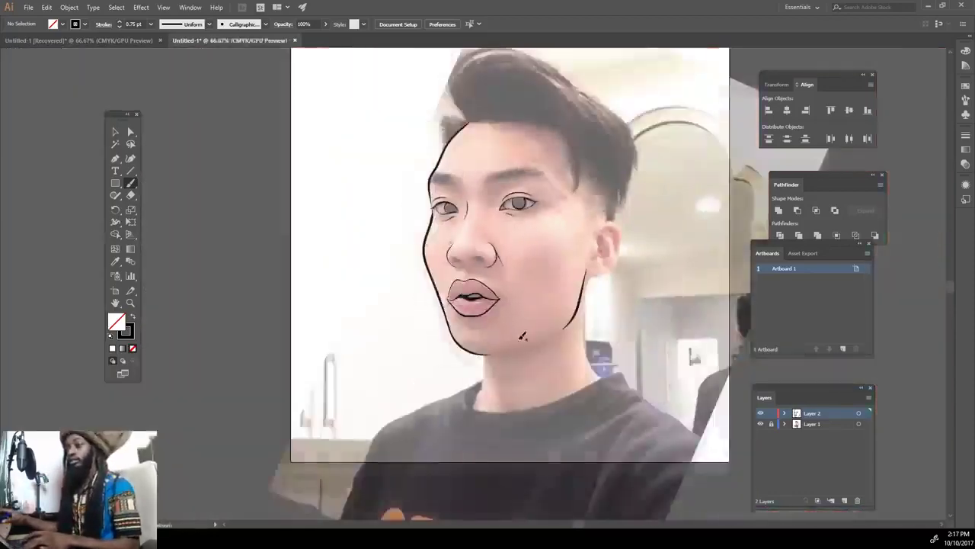
scroll(472, 239, up, 5)
Fill both nostrils solid black.
mouse_move(477, 355)
mouse_down()
mouse_move(512, 343)
mouse_move(564, 368)
mouse_move(562, 355)
mouse_move(495, 356)
mouse_up()
mouse_move(428, 373)
mouse_down()
mouse_move(369, 349)
mouse_move(425, 372)
mouse_move(564, 379)
mouse_move(492, 213)
mouse_up()
key(ctrl+0)
scroll(593, 403, up, 5)
Outline the outer ear and add the antihelix, concha and inner-ear lines.
mouse_move(477, 336)
mouse_down()
mouse_move(491, 244)
mouse_move(602, 272)
mouse_up()
drag(571, 206, 575, 252)
key(ctrl+z)
mouse_move(482, 341)
mouse_down()
mouse_move(522, 321)
mouse_move(537, 329)
mouse_up()
mouse_move(547, 323)
mouse_down()
mouse_move(556, 278)
mouse_move(525, 212)
mouse_up()
mouse_move(533, 361)
mouse_down()
mouse_move(588, 289)
mouse_move(567, 199)
mouse_up()
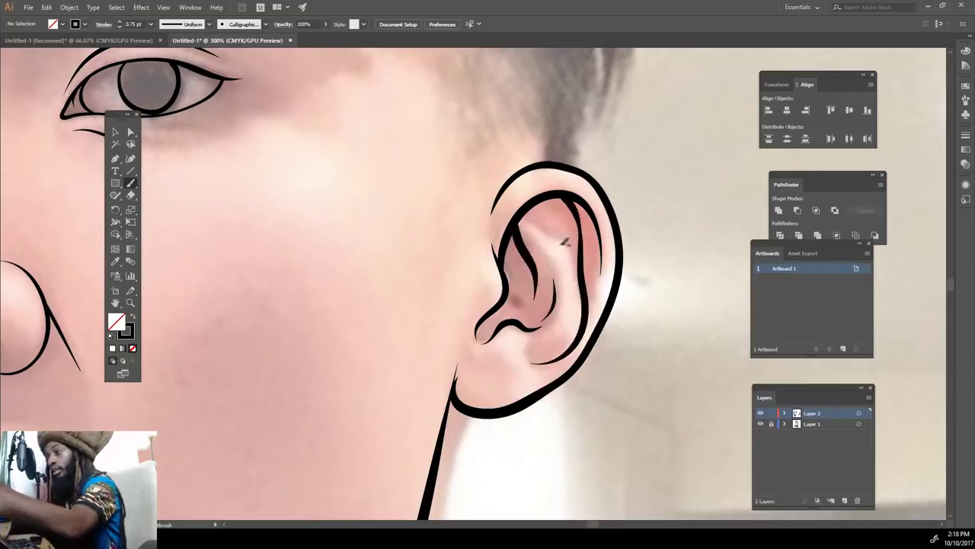
drag(556, 238, 542, 201)
Draw the jaw line below the ear and the neck line up from the collar.
key(ctrl+minus)
key(ctrl+minus)
key(ctrl+minus)
key(ctrl+plus)
key(ctrl+plus)
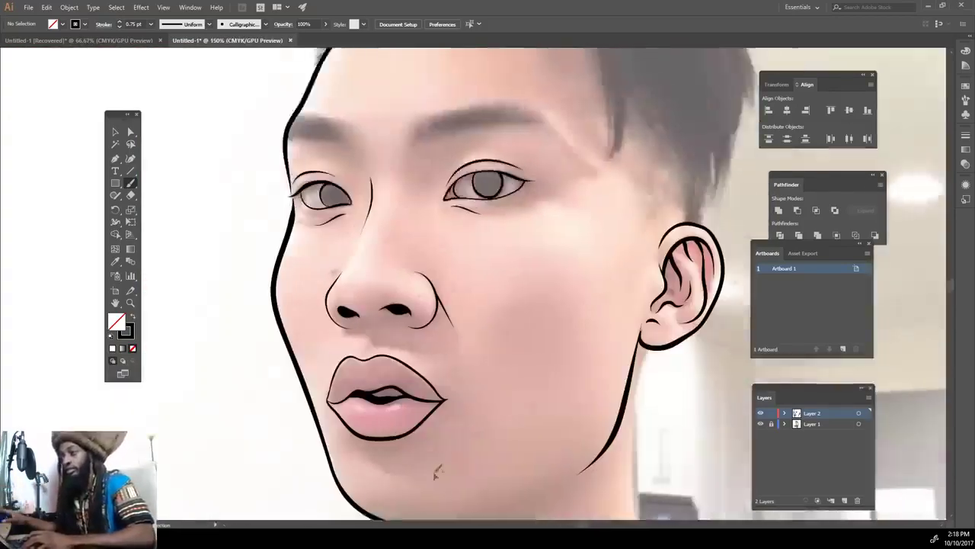
scroll(472, 282, down, 3)
mouse_move(648, 187)
mouse_down()
mouse_move(631, 283)
mouse_move(677, 419)
mouse_up()
drag(389, 485, 408, 374)
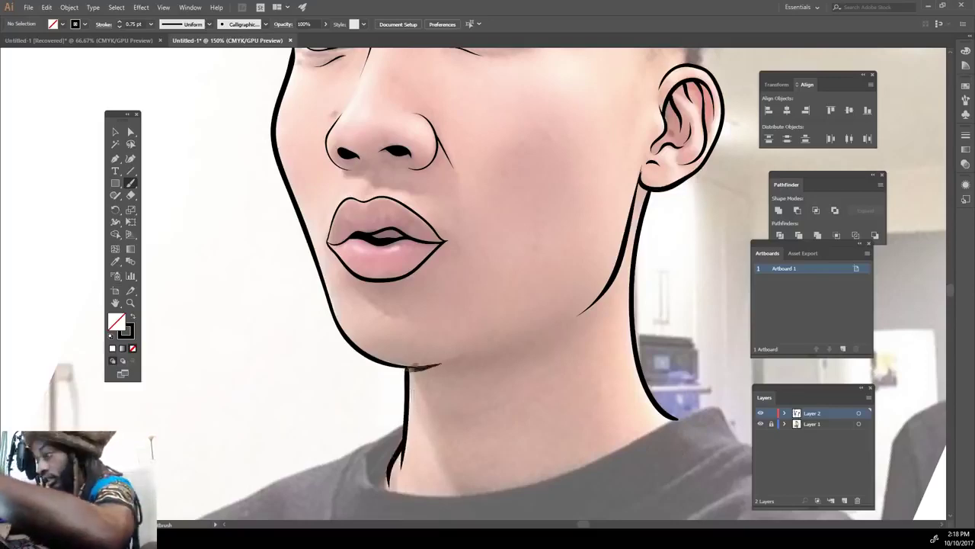
key(ctrl+minus)
key(ctrl+minus)
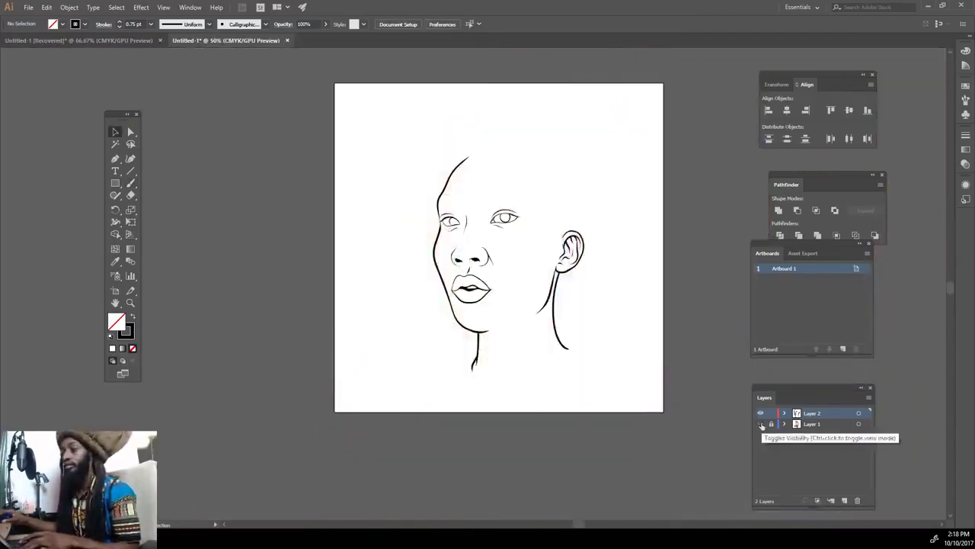
Show the photo layer and fill the right eyebrow with short hair strokes.
click(760, 423)
scroll(485, 204, up, 5)
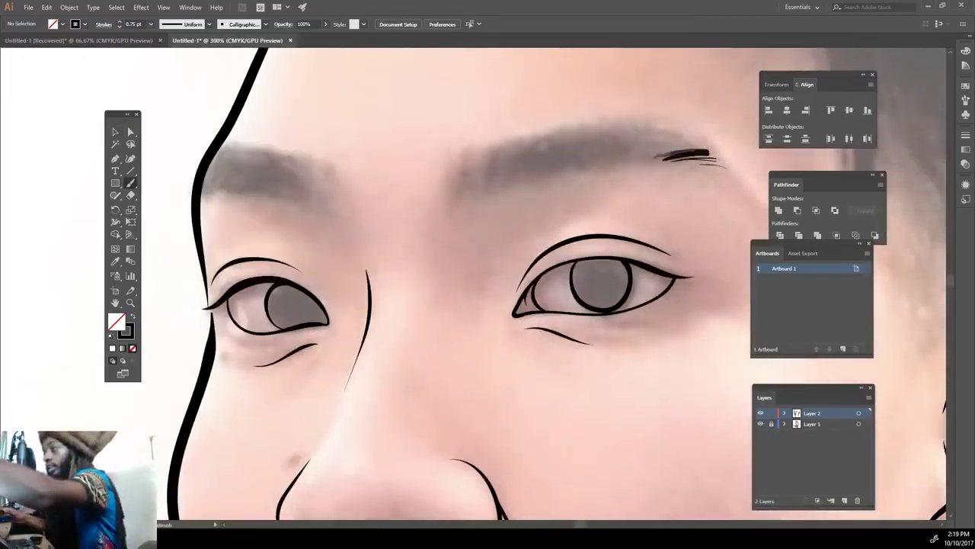
drag(652, 155, 724, 162)
drag(672, 144, 704, 142)
drag(609, 164, 656, 134)
drag(572, 171, 633, 123)
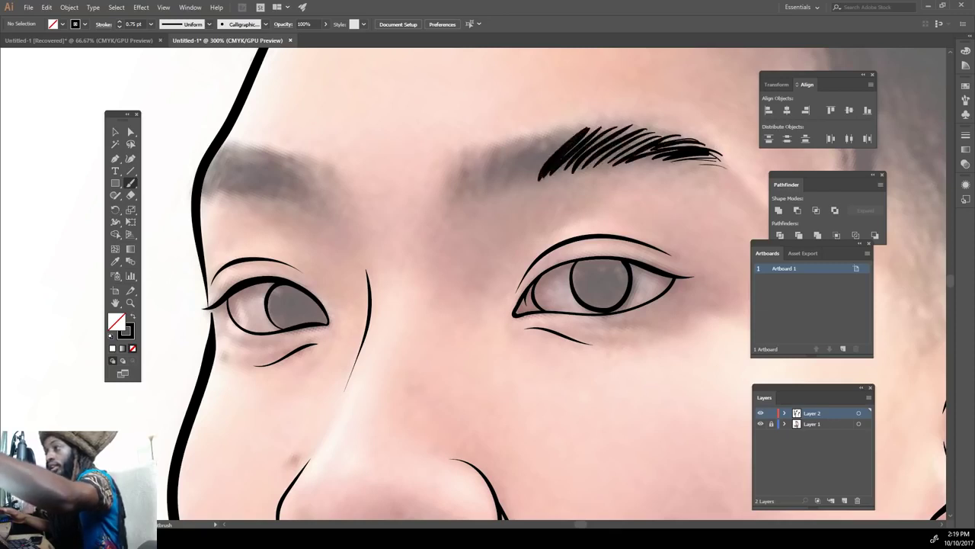
drag(520, 183, 579, 129)
drag(471, 195, 526, 137)
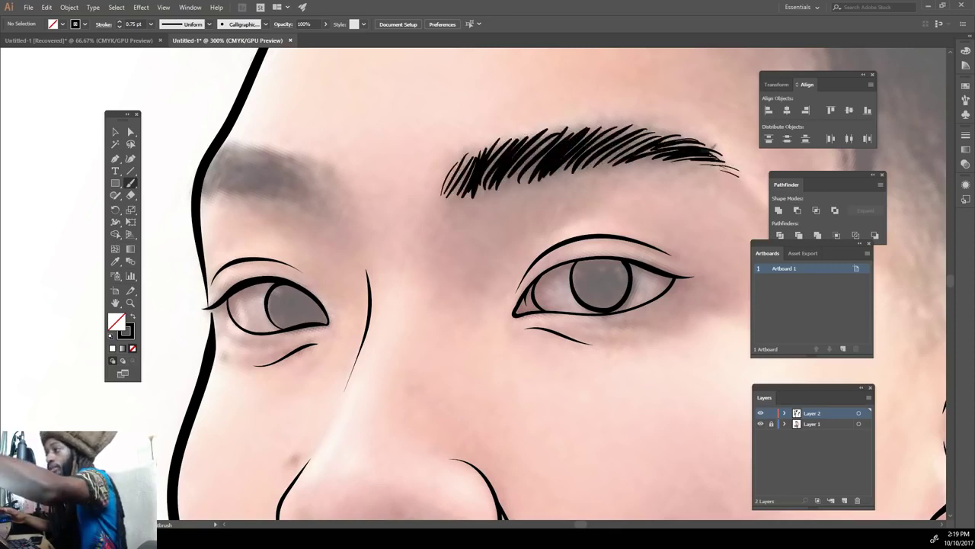
drag(587, 169, 671, 134)
drag(610, 152, 639, 125)
mouse_move(488, 180)
mouse_down()
mouse_move(545, 143)
mouse_move(602, 144)
mouse_up()
Start brushing hair strokes on the other eyebrow.
scroll(488, 274, down, 1)
scroll(608, 229, up, 1)
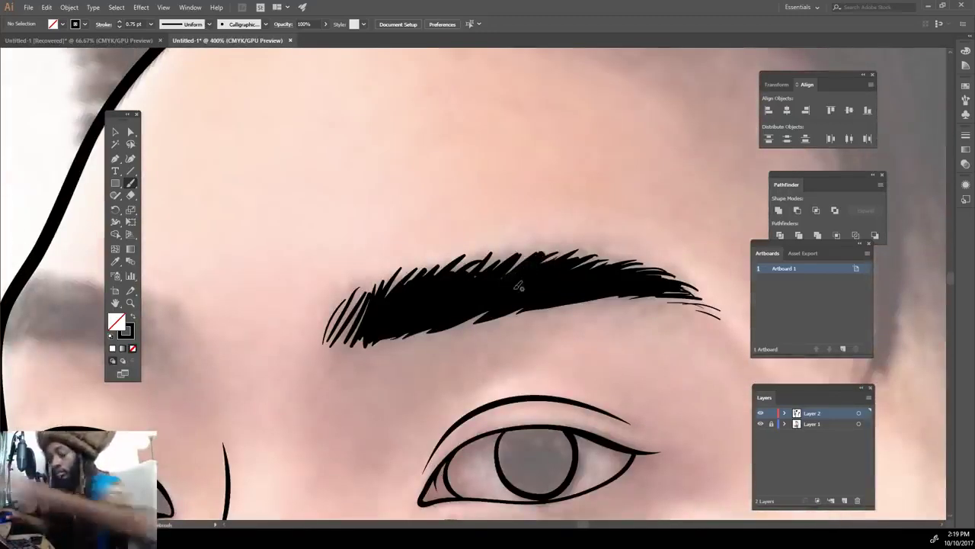
drag(404, 335, 512, 288)
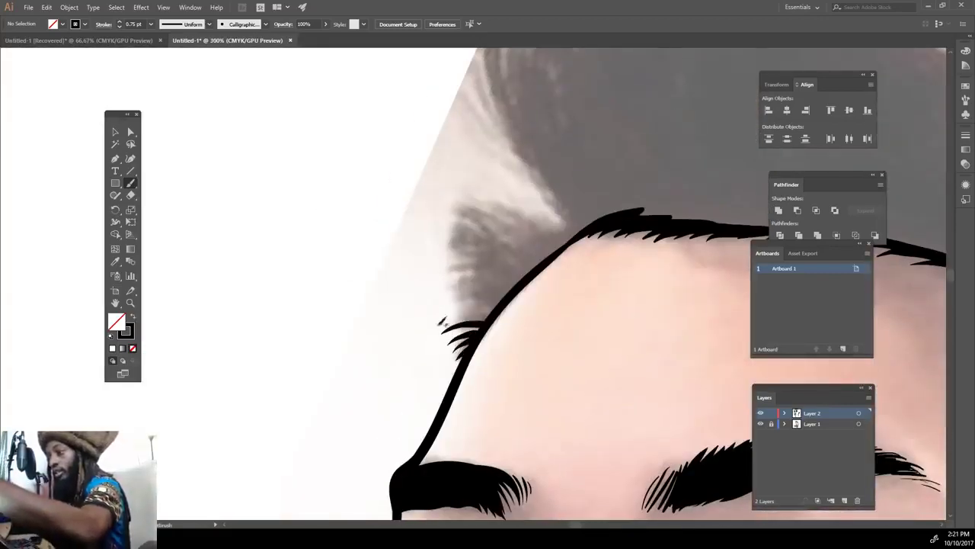
Fan feathered hair strands across the hairline, covering the grey gap.
drag(456, 206, 579, 228)
mouse_move(434, 244)
mouse_down()
mouse_move(575, 237)
mouse_move(568, 246)
mouse_up()
mouse_move(430, 272)
mouse_down()
mouse_move(561, 248)
mouse_move(548, 255)
mouse_up()
drag(449, 288, 543, 263)
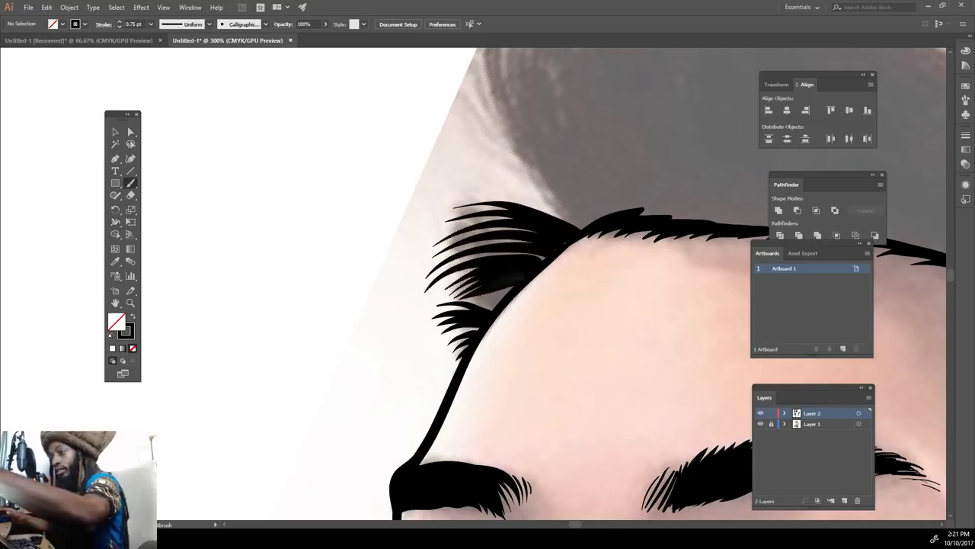
drag(466, 306, 567, 238)
drag(438, 259, 570, 238)
drag(451, 244, 568, 228)
Brush the front curl, the top hair contour and long strands down the right side.
key(ctrl+0)
key(ctrl+plus)
key(ctrl+plus)
drag(334, 294, 371, 158)
mouse_move(349, 311)
mouse_down()
mouse_move(352, 164)
mouse_move(427, 147)
mouse_move(530, 189)
mouse_up()
drag(554, 274, 602, 474)
mouse_move(538, 262)
mouse_down()
mouse_move(602, 465)
mouse_move(592, 422)
mouse_up()
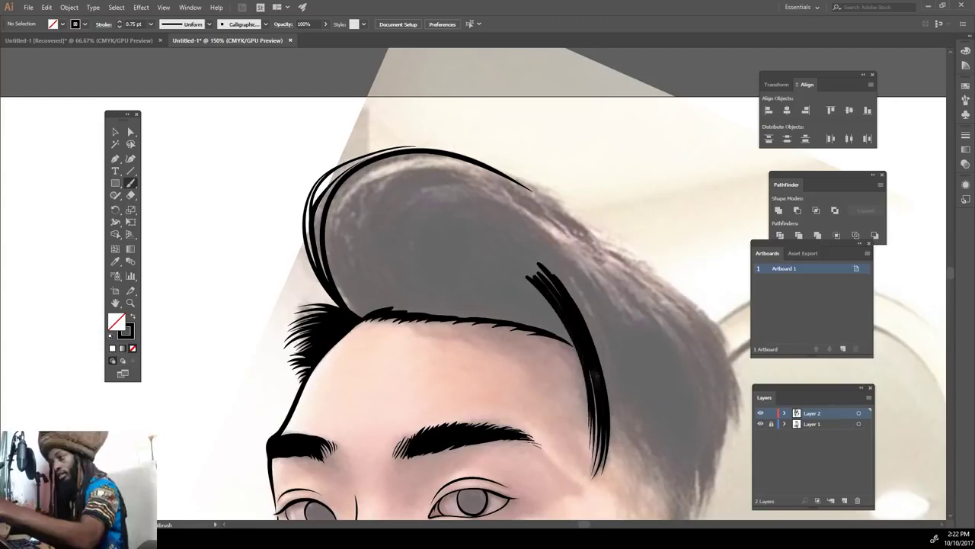
Set the brush stroke weight to 5 pt and paint the upper hair, right side and crown black.
double_click(130, 183)
click(294, 292)
click(151, 24)
click(160, 115)
mouse_move(355, 311)
mouse_down()
mouse_move(473, 221)
mouse_move(363, 294)
mouse_move(598, 250)
mouse_move(722, 449)
mouse_up()
mouse_move(706, 503)
mouse_down()
mouse_move(739, 438)
mouse_move(646, 278)
mouse_up()
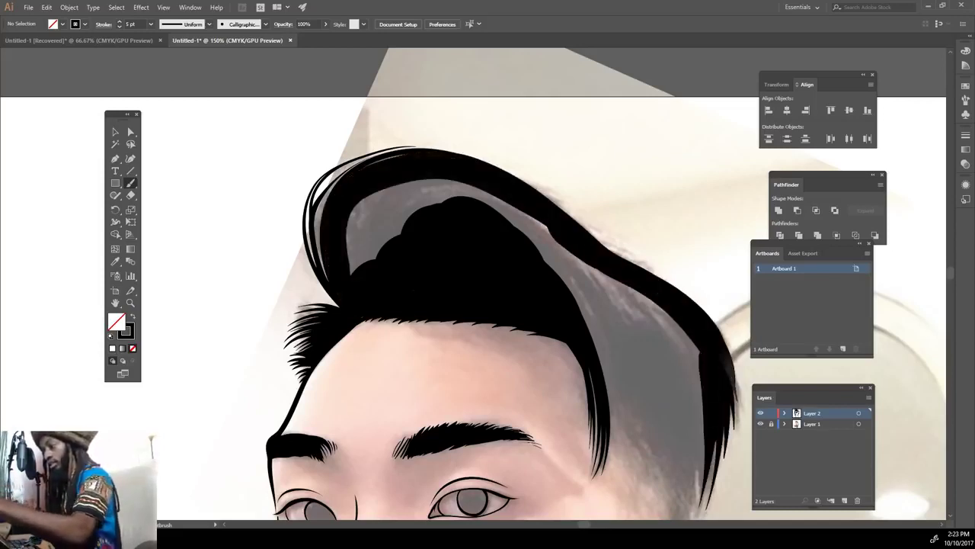
mouse_move(689, 392)
mouse_down()
mouse_move(583, 259)
mouse_move(381, 199)
mouse_up()
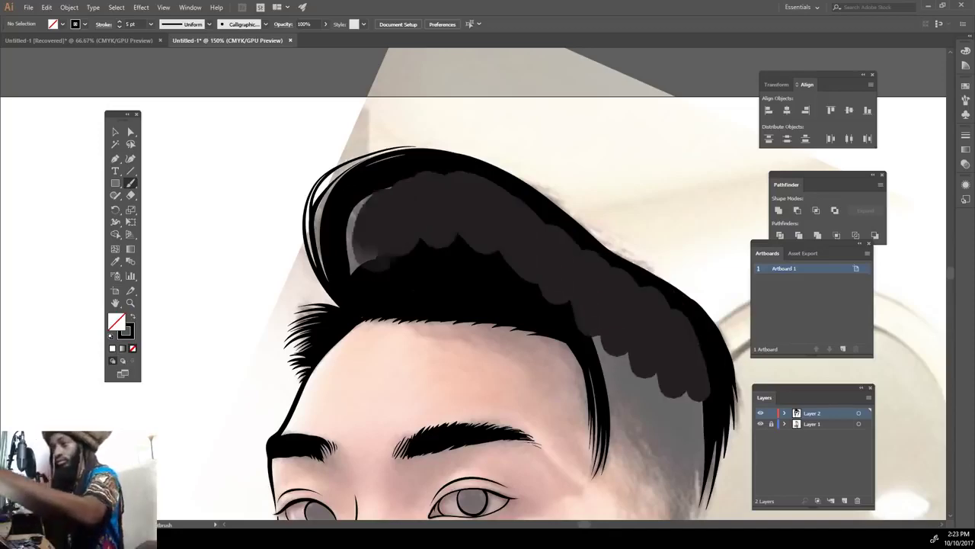
Fill the gaps between the side hair strands black and compare against the reference photo.
key(ctrl+0)
scroll(649, 420, up, 3)
drag(649, 420, 625, 442)
drag(526, 190, 613, 427)
drag(499, 189, 583, 358)
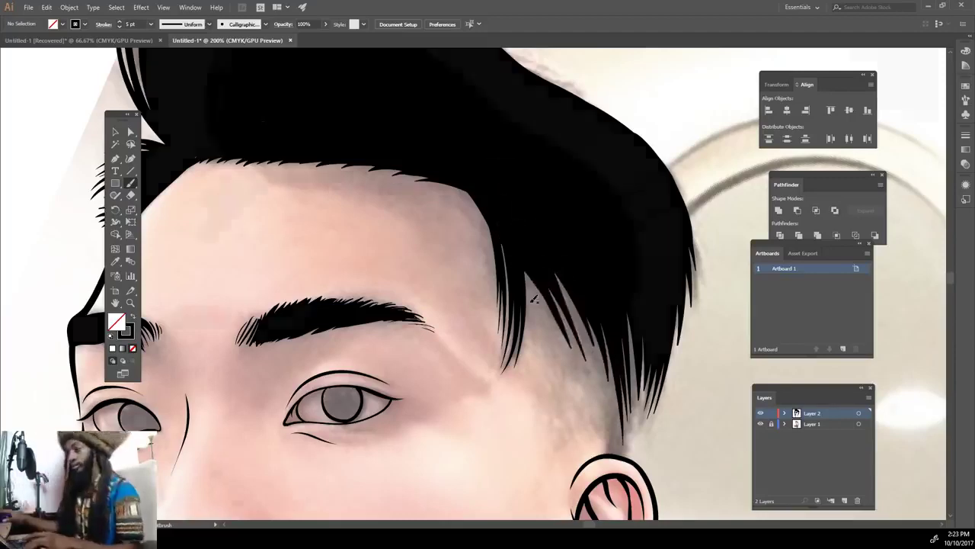
key(ctrl+0)
click(759, 424)
key(ctrl+plus)
key(ctrl+plus)
key(ctrl+plus)
click(760, 423)
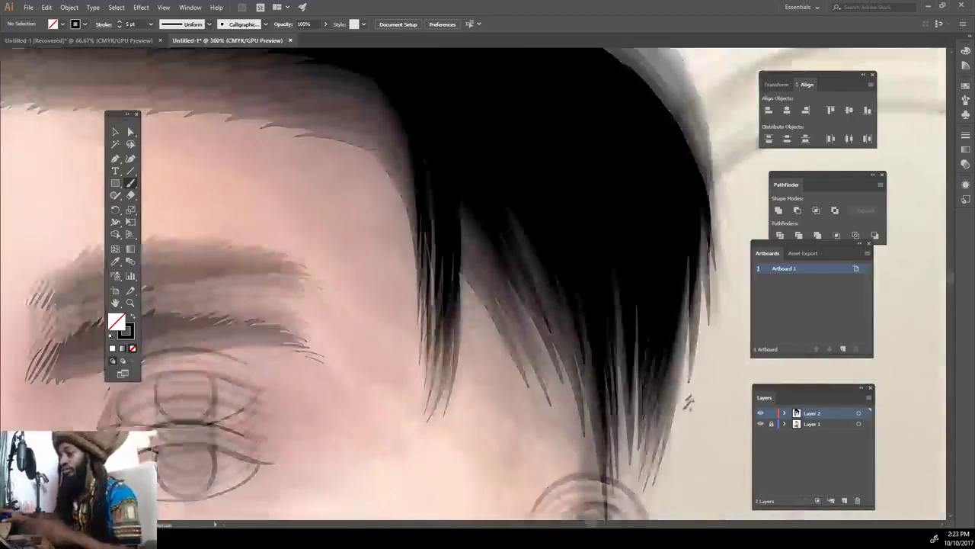
Black out the remaining strand gaps near the hair tip.
drag(609, 472, 613, 476)
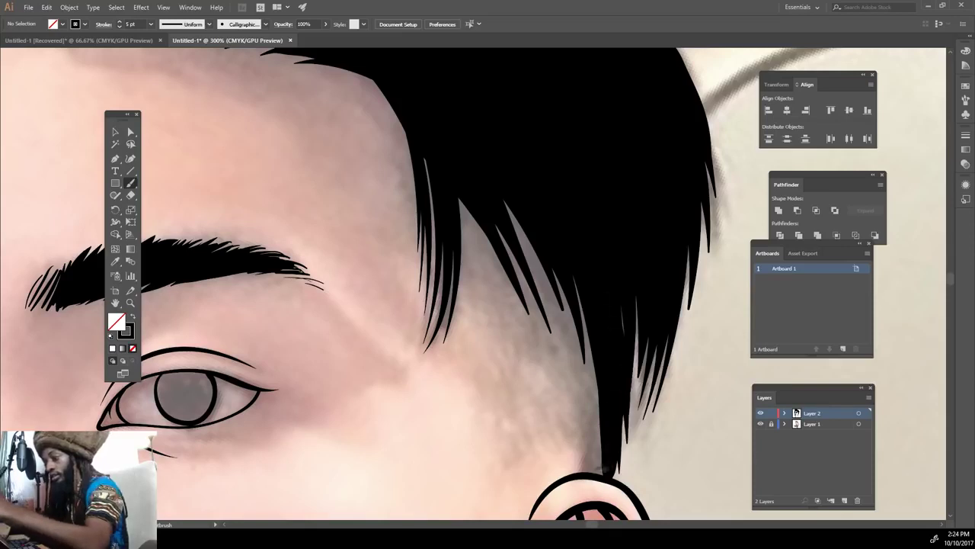
drag(583, 304, 602, 472)
drag(514, 206, 595, 434)
drag(560, 336, 602, 472)
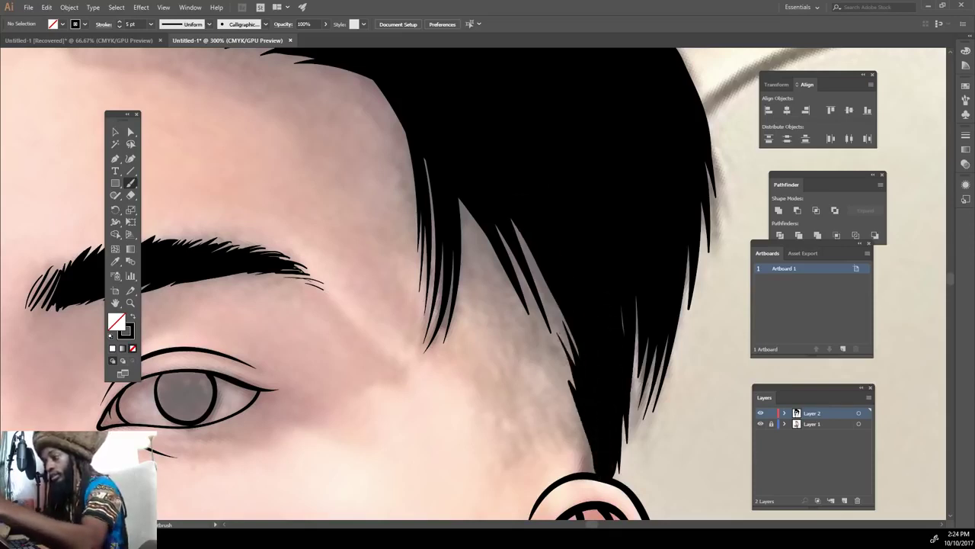
drag(553, 336, 583, 473)
drag(564, 415, 583, 476)
Switch to a 0.75 pt stroke and draw thin hair strands feathering the sideburn.
click(150, 24)
click(164, 59)
drag(526, 313, 564, 430)
drag(480, 227, 536, 362)
drag(459, 183, 512, 327)
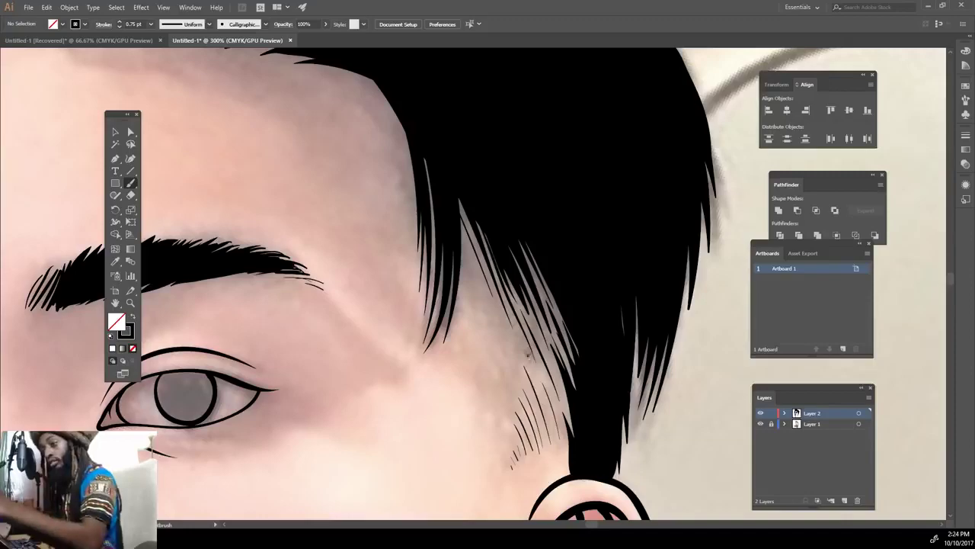
key(ctrl+0)
scroll(593, 301, up, 3)
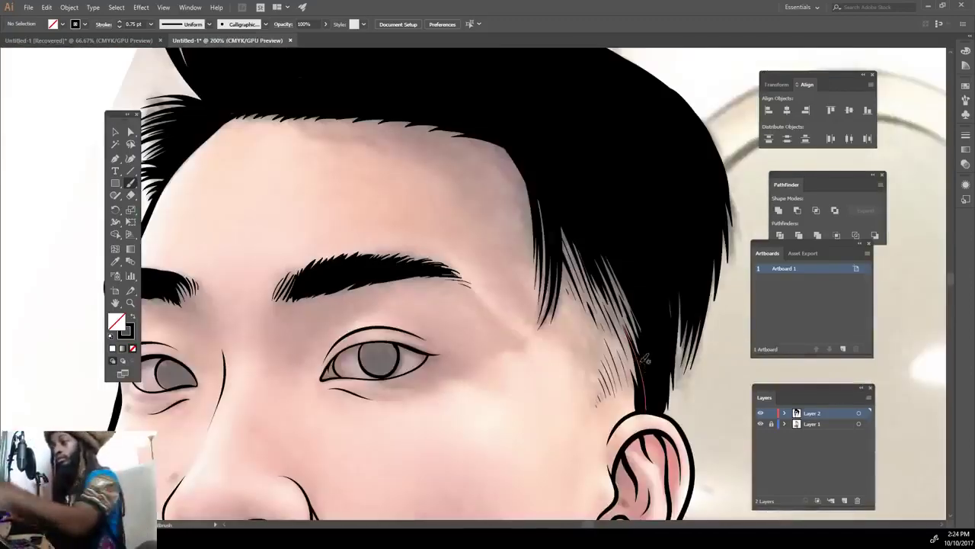
key(ctrl+0)
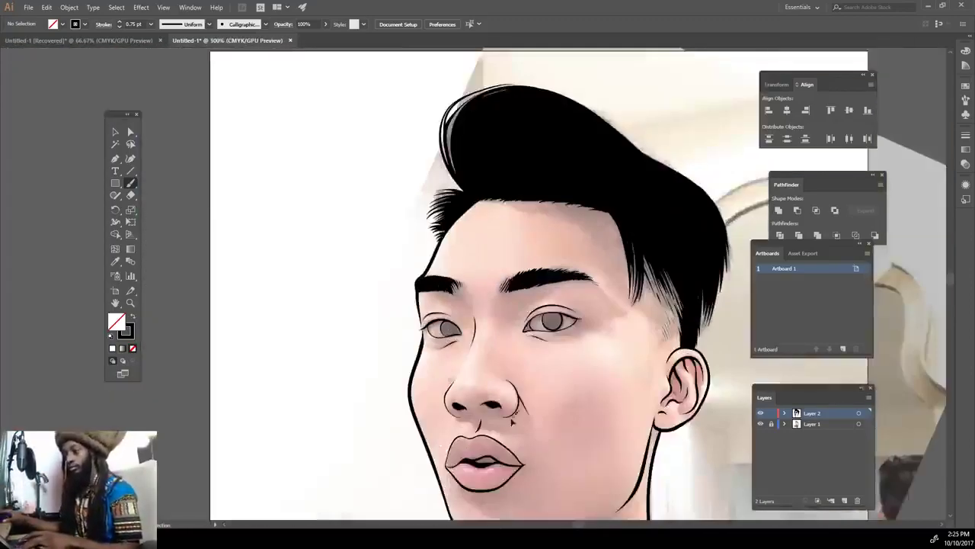
Paint a dark pupil stroke into the right iris, undoing and redrawing it once.
scroll(524, 411, up, 4)
scroll(525, 411, up, 2)
drag(554, 279, 568, 301)
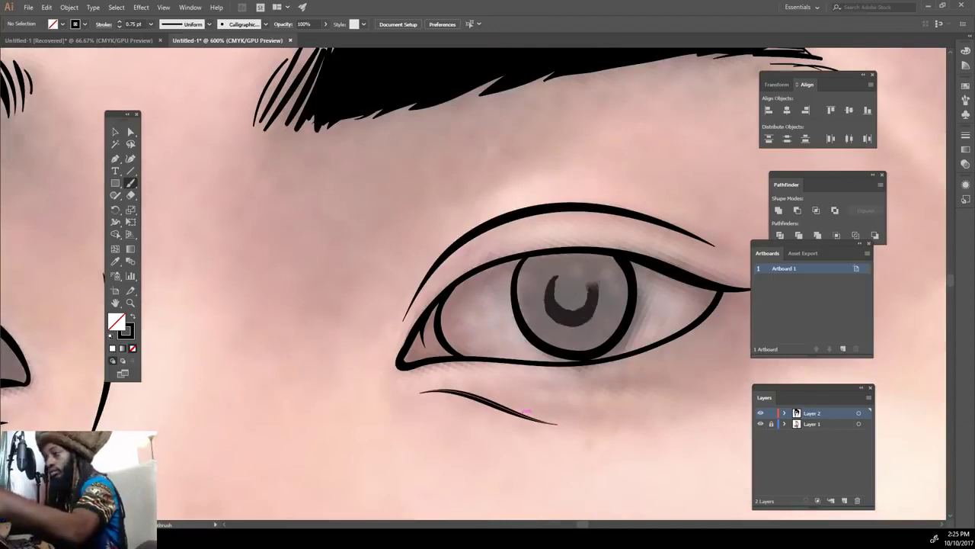
key(ctrl+z)
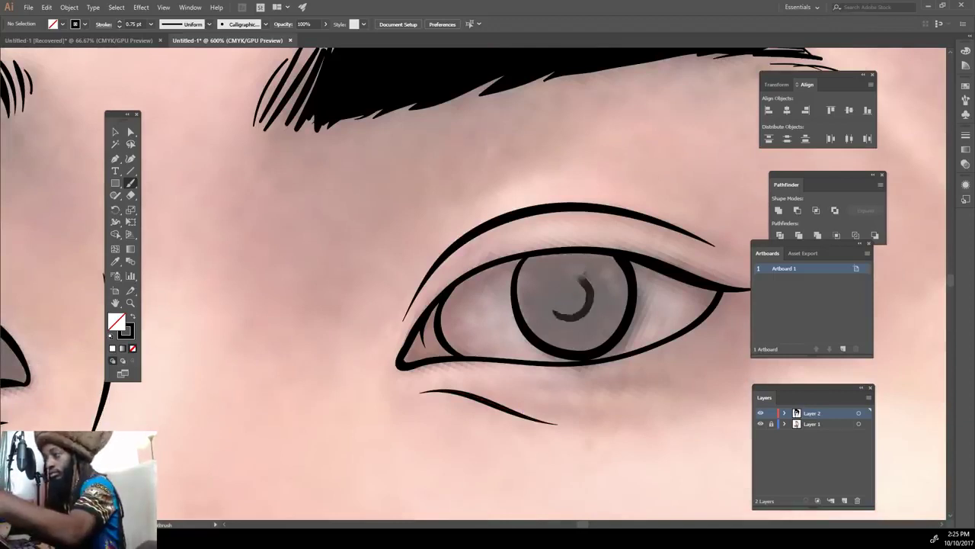
drag(554, 313, 567, 279)
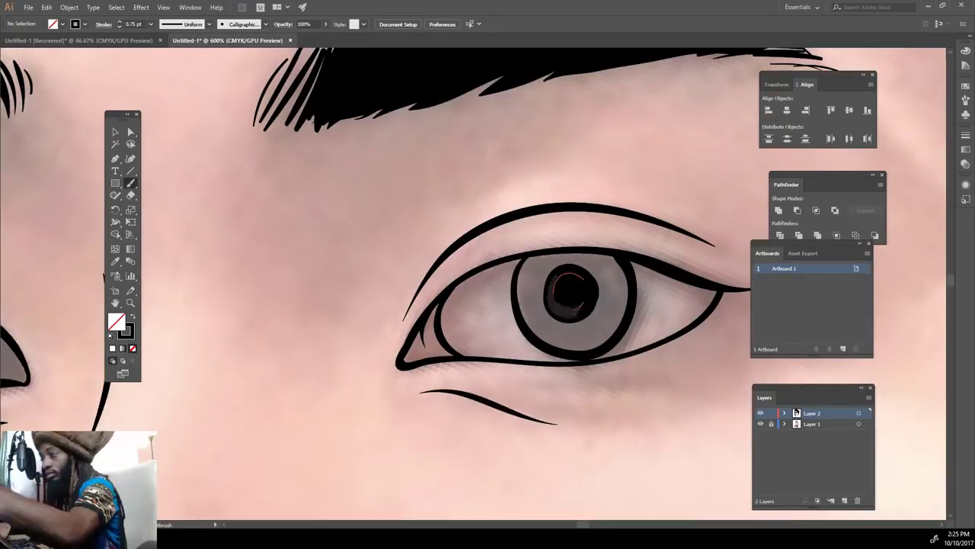
scroll(604, 412, down, 4)
scroll(605, 412, up, 2)
scroll(605, 412, up, 1)
Replace it with a solid black ring-filled pupil drawn under close magnification.
key(ctrl+z)
key(ctrl+equal)
key(ctrl+equal)
mouse_move(525, 282)
mouse_down()
mouse_move(435, 300)
mouse_move(461, 278)
mouse_up()
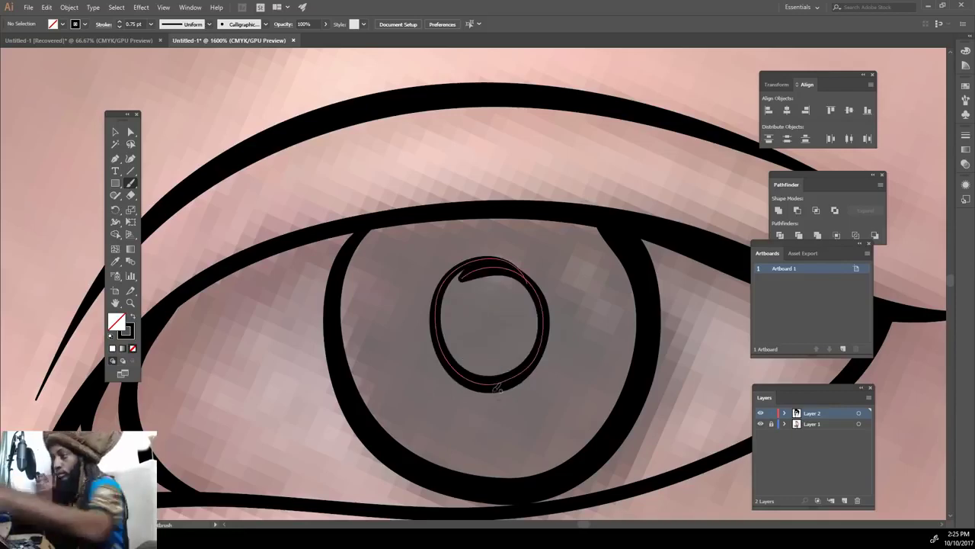
drag(538, 294, 483, 409)
key(ctrl+minus)
key(ctrl+minus)
key(ctrl+minus)
Copy the pupil into the left iris, extend the left eye corner, and thicken the face contour.
drag(634, 292, 227, 329)
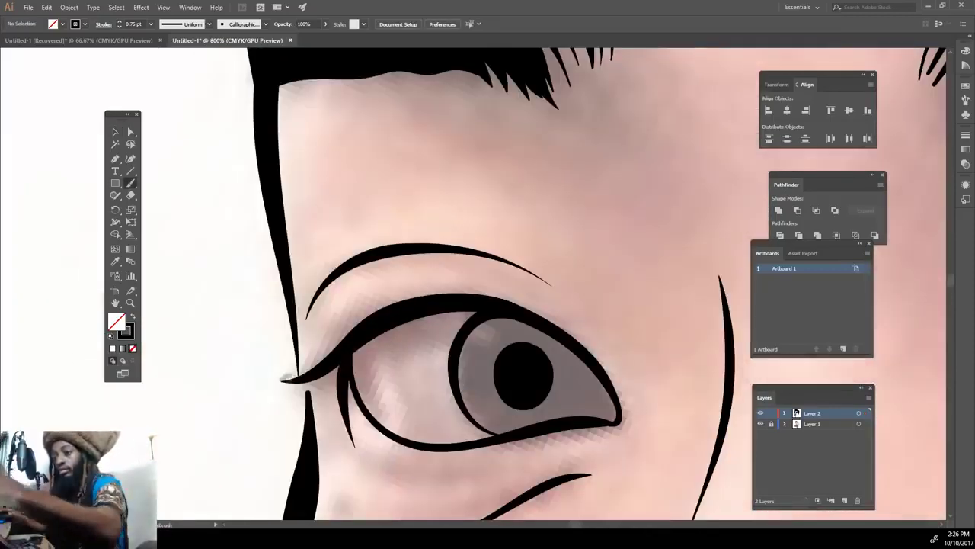
drag(303, 375, 264, 381)
drag(274, 99, 301, 486)
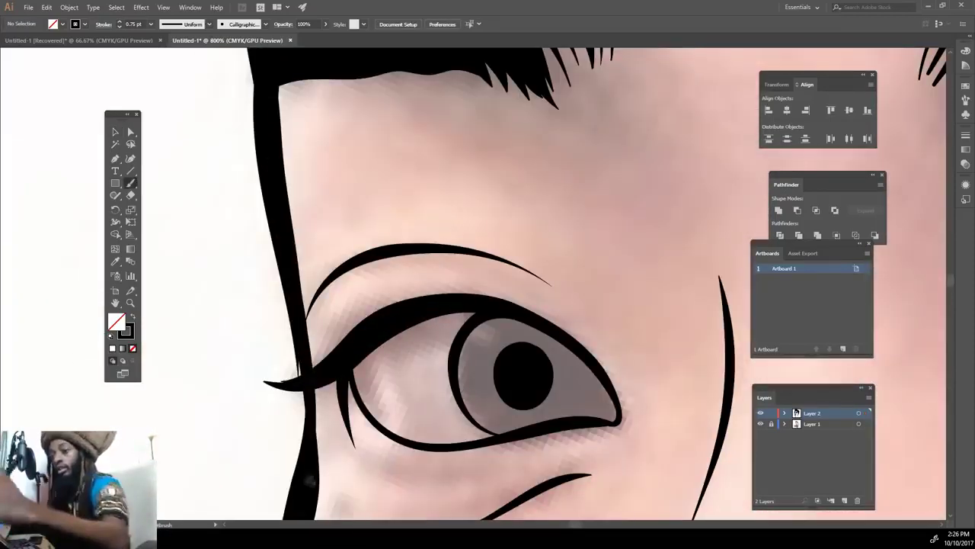
key(ctrl+minus)
key(ctrl+minus)
key(ctrl+minus)
key(ctrl+minus)
key(ctrl+minus)
key(ctrl+minus)
click(760, 423)
key(ctrl+plus)
key(ctrl+plus)
key(ctrl+plus)
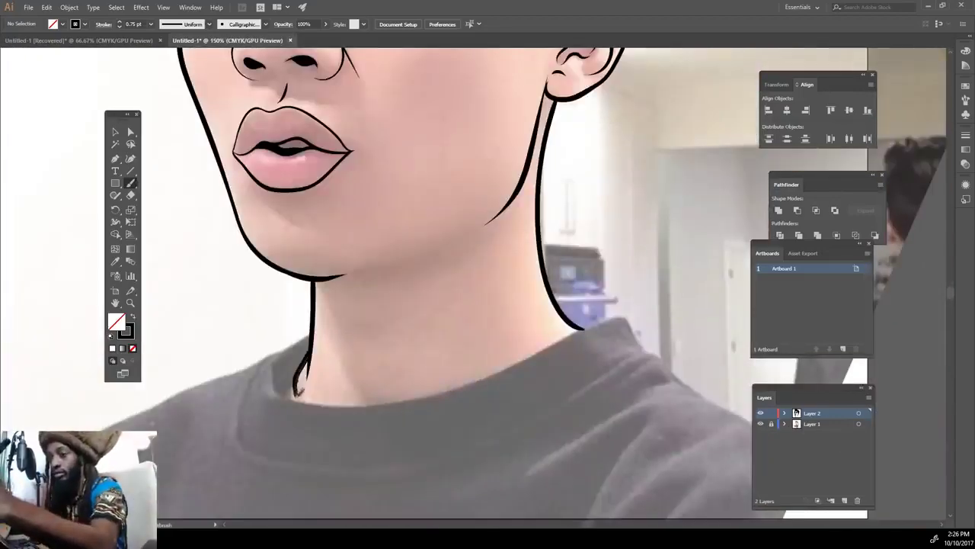
key(ctrl+plus)
key(ctrl+plus)
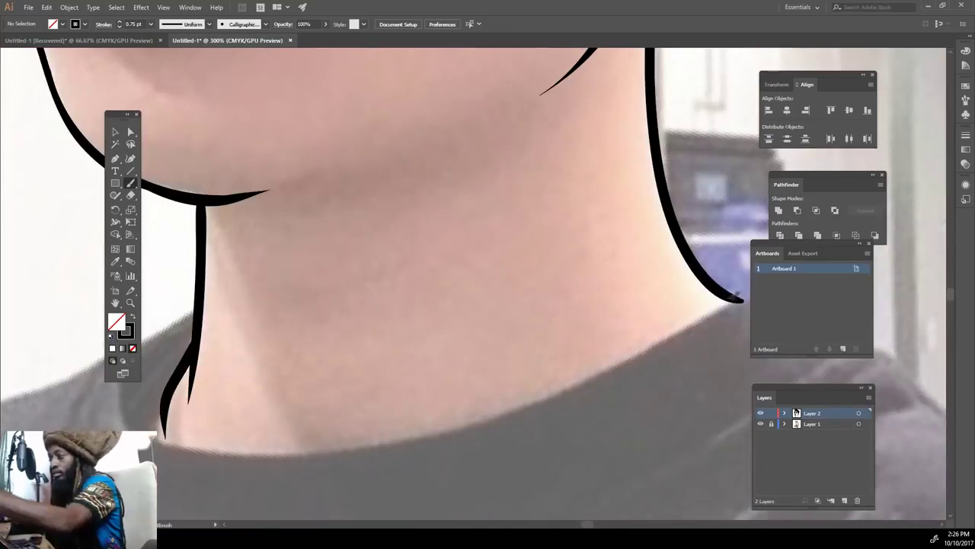
Brush a collar line with teardrop drips below the neck, then hide the reference photo layer.
mouse_move(667, 353)
mouse_down()
mouse_move(644, 477)
mouse_move(602, 381)
mouse_move(533, 468)
mouse_up()
scroll(533, 468, down, 3)
mouse_move(533, 334)
mouse_down()
mouse_move(531, 363)
mouse_move(493, 343)
mouse_move(446, 403)
mouse_move(240, 314)
mouse_move(244, 495)
mouse_move(164, 289)
mouse_up()
scroll(169, 260, down, 2)
drag(557, 444, 566, 343)
scroll(573, 427, down, 3)
scroll(533, 396, up, 2)
scroll(521, 388, up, 2)
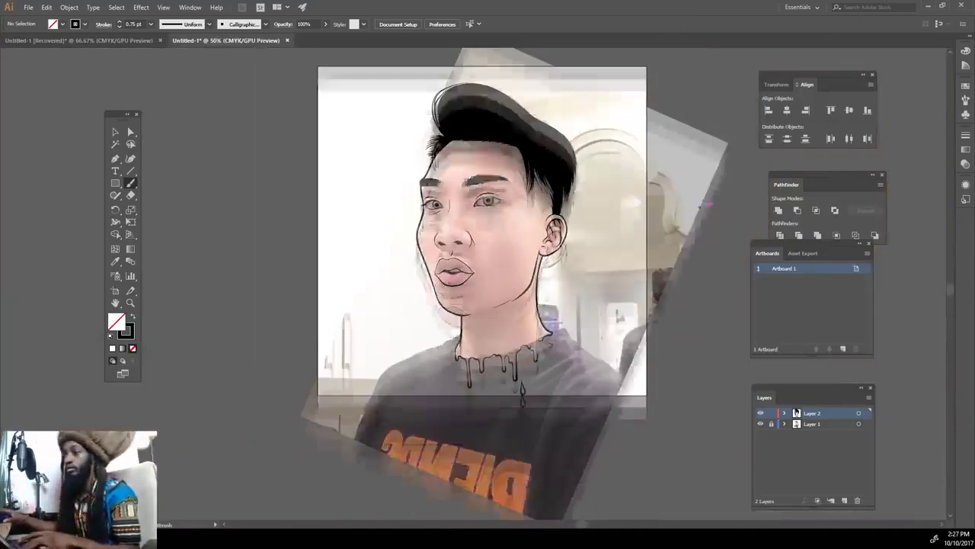
click(760, 424)
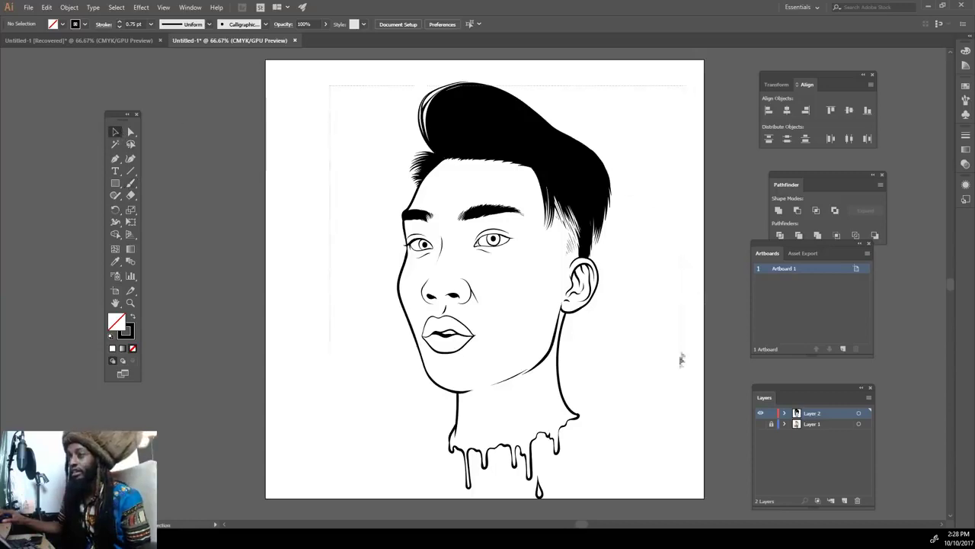
Expand the appearance of all line art and merge it into solid shapes with Pathfinder.
drag(686, 517, 332, 112)
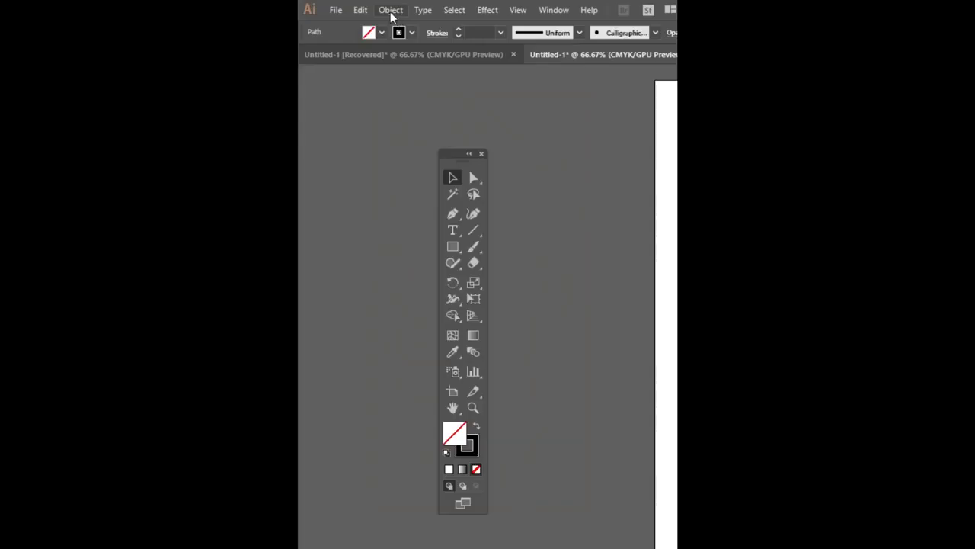
click(69, 8)
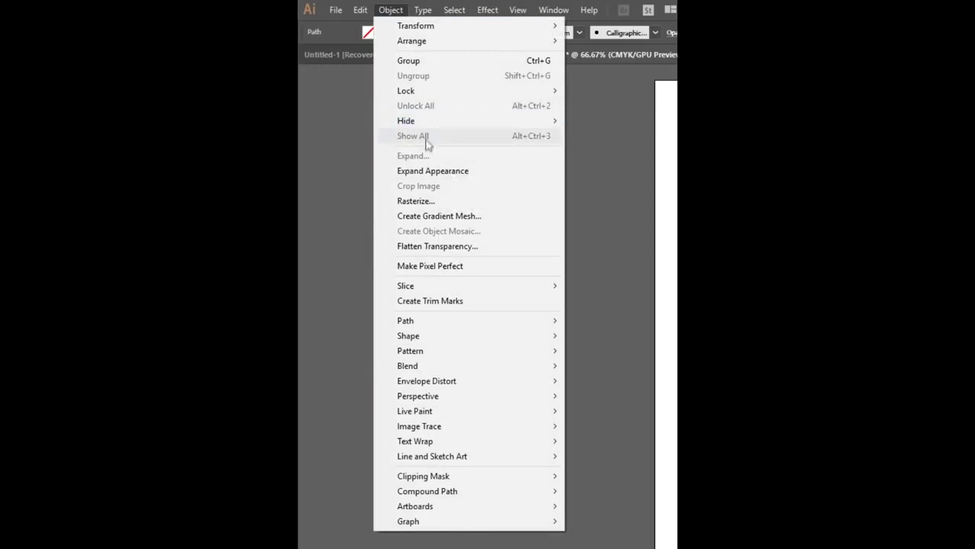
click(429, 172)
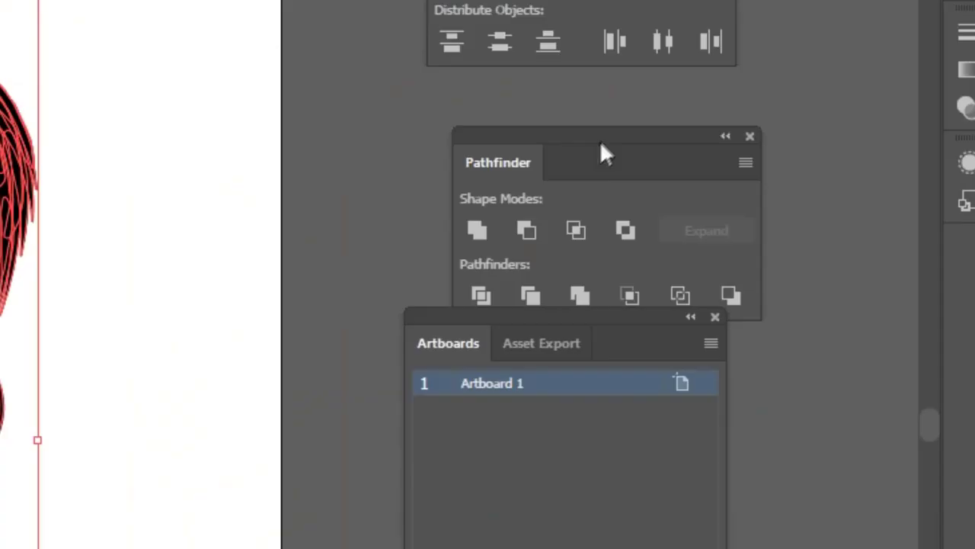
drag(825, 183, 803, 176)
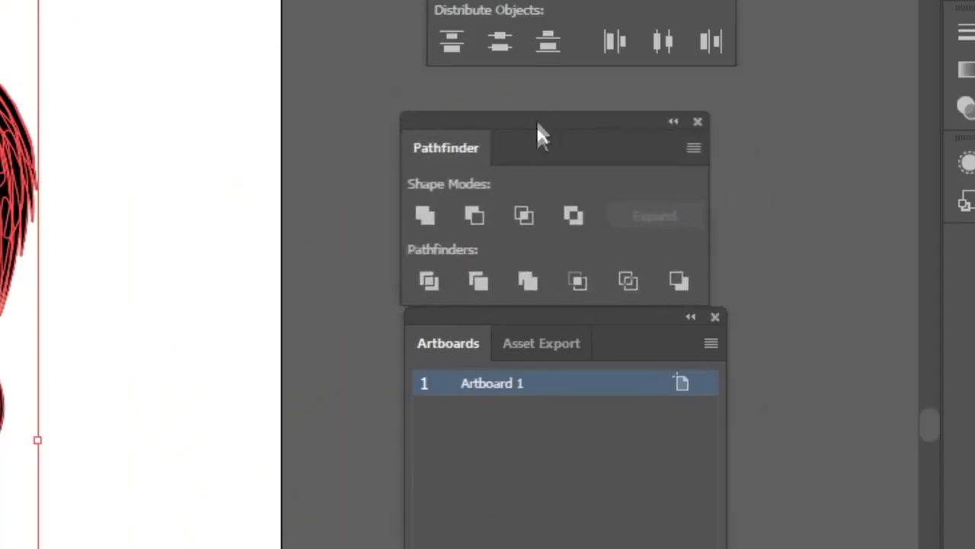
click(528, 279)
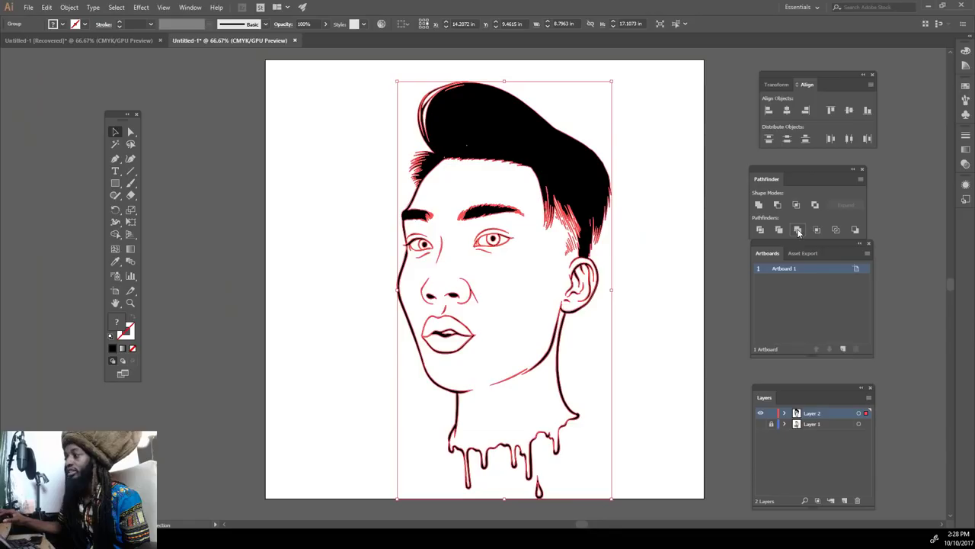
click(695, 190)
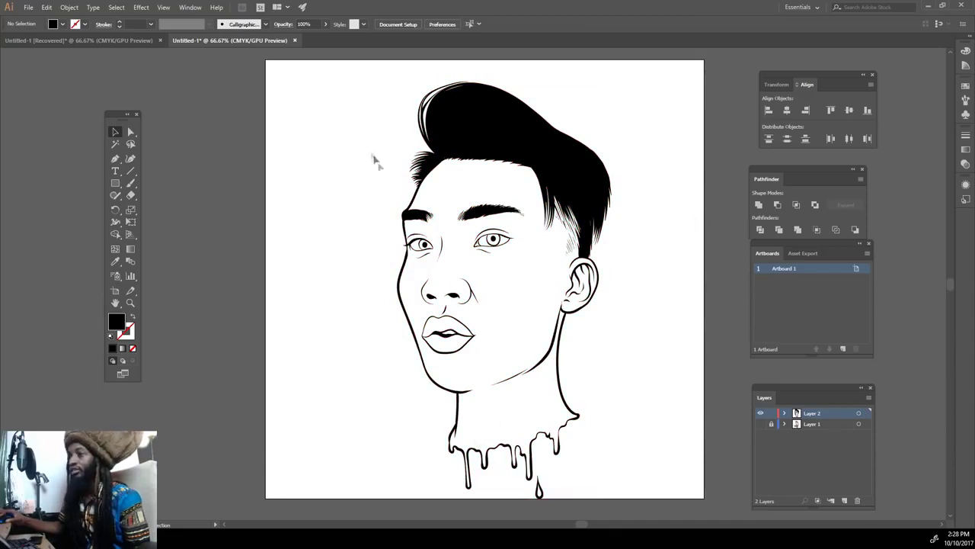
Nudge the portrait slightly up-left, duplicate Layer 2 into a locked copy, and reactivate Layer 2.
drag(358, 73, 706, 496)
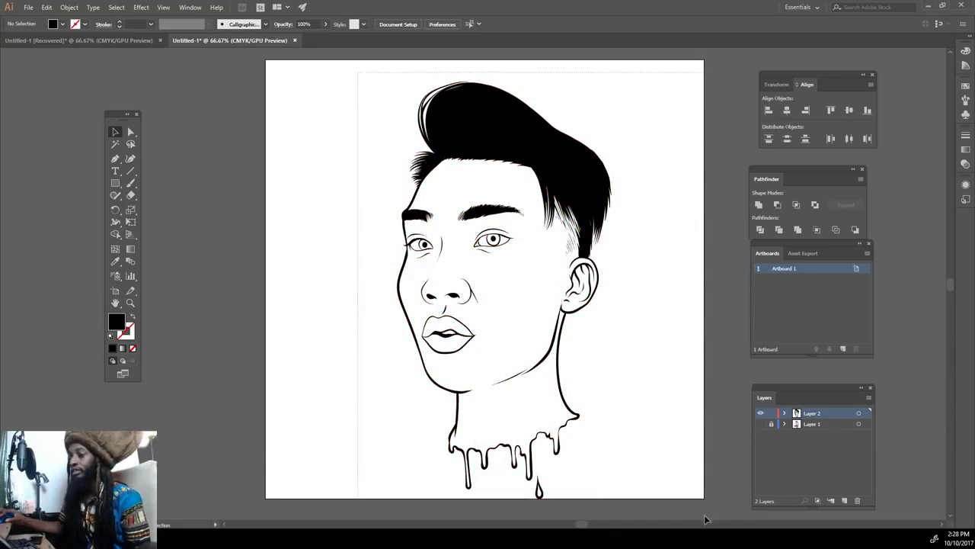
drag(569, 187, 562, 170)
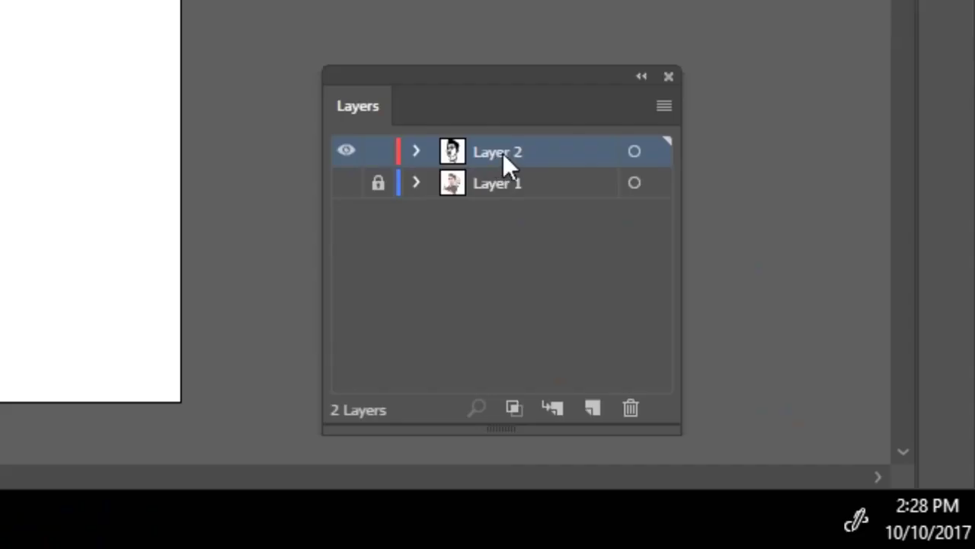
drag(814, 414, 845, 502)
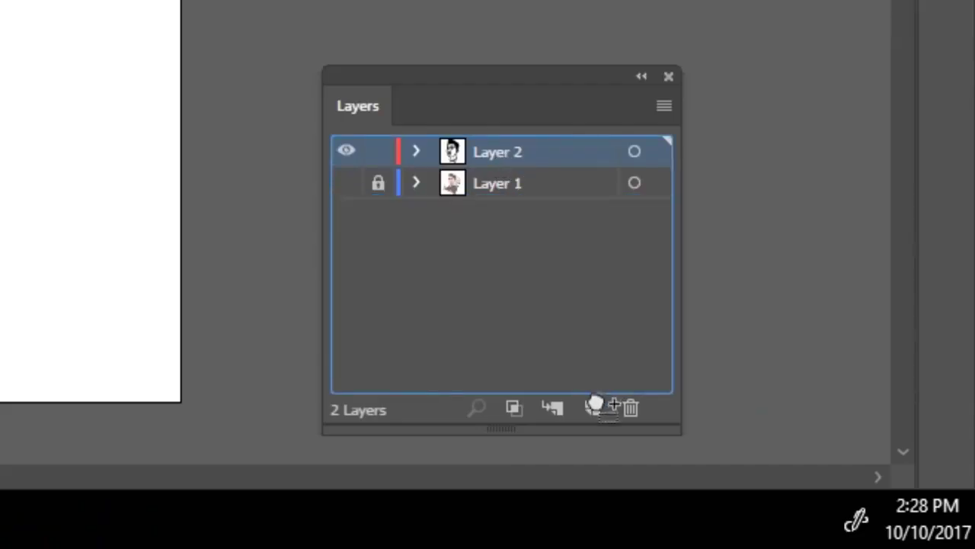
drag(594, 411, 597, 411)
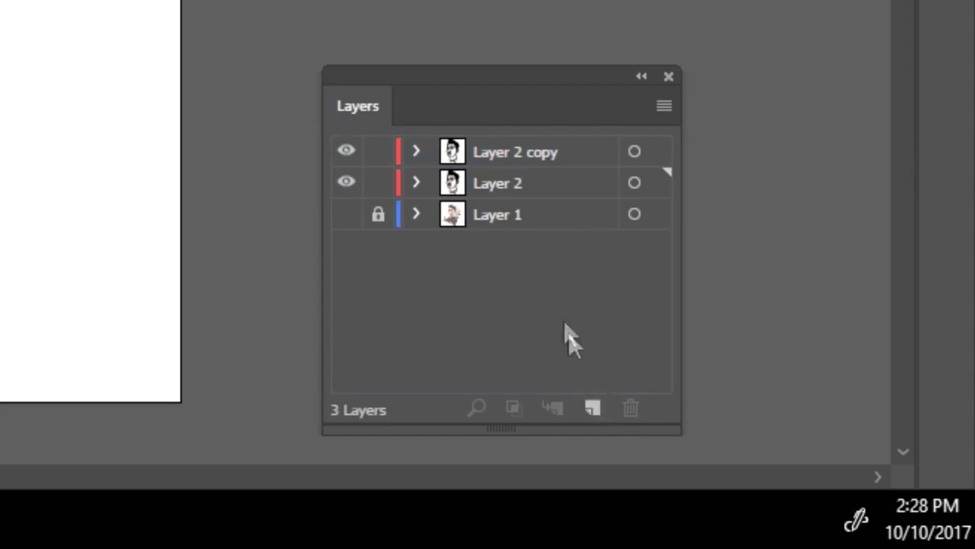
click(379, 153)
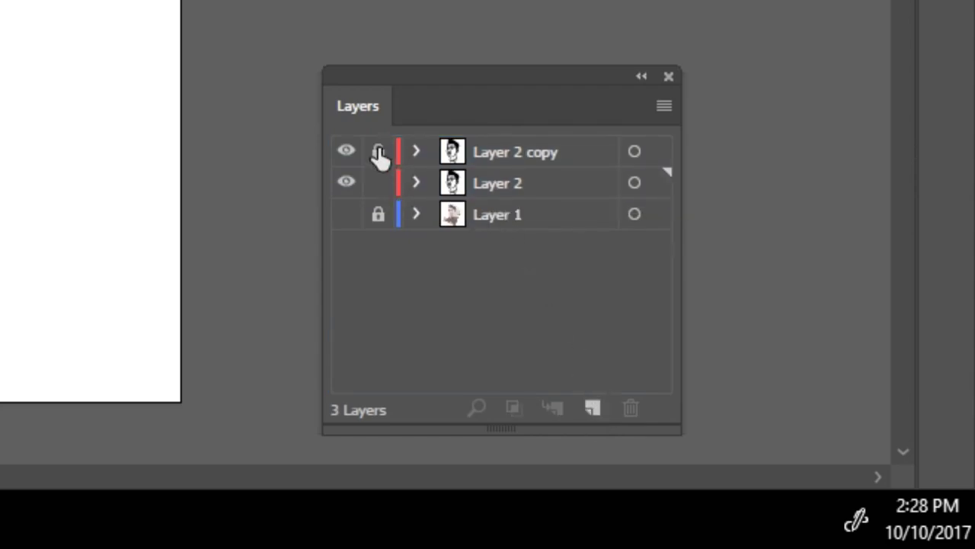
click(494, 190)
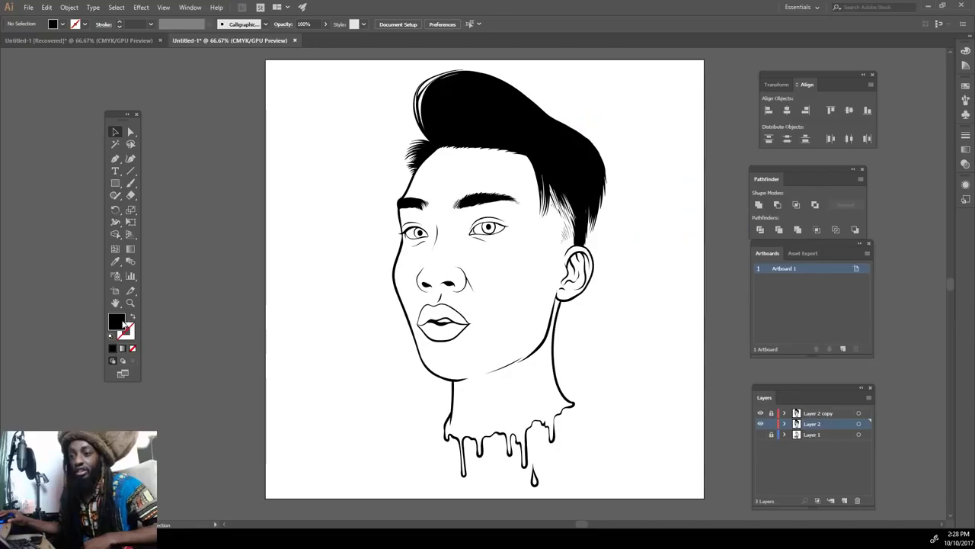
Show and lock the reference photo layer, then set the fill colour to pale peach #FFD6BB.
click(759, 434)
click(771, 435)
double_click(116, 321)
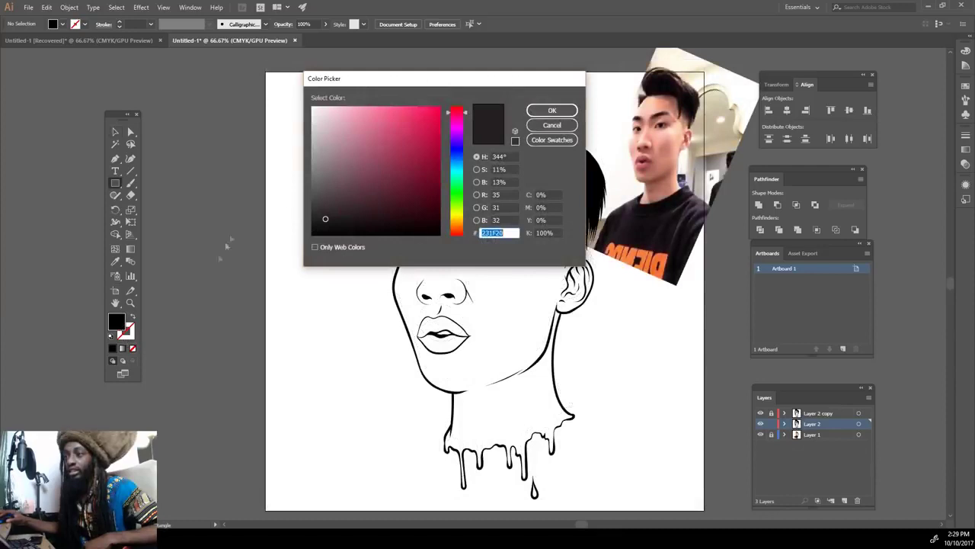
mouse_move(446, 78)
mouse_down()
mouse_move(382, 118)
mouse_move(373, 322)
mouse_up()
click(292, 363)
drag(385, 451, 382, 469)
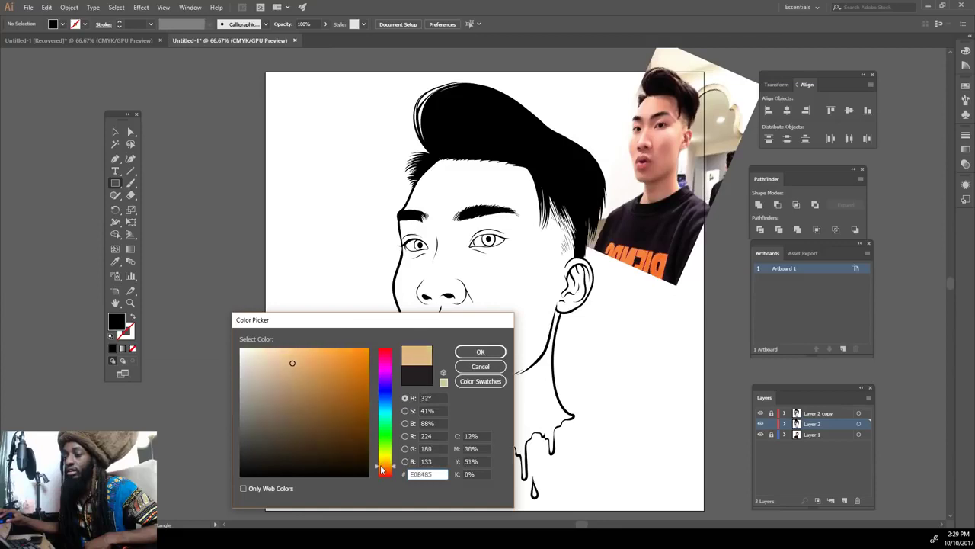
click(291, 351)
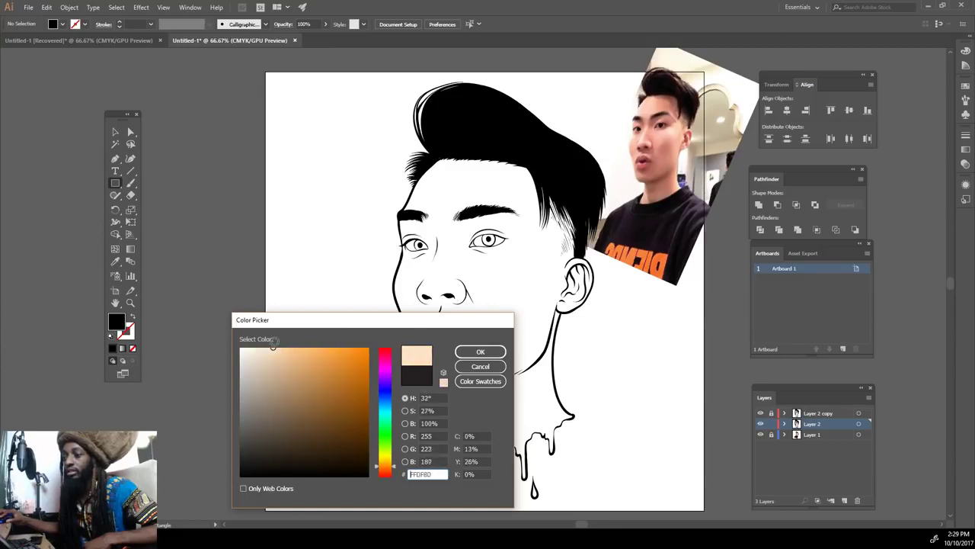
drag(388, 470, 385, 471)
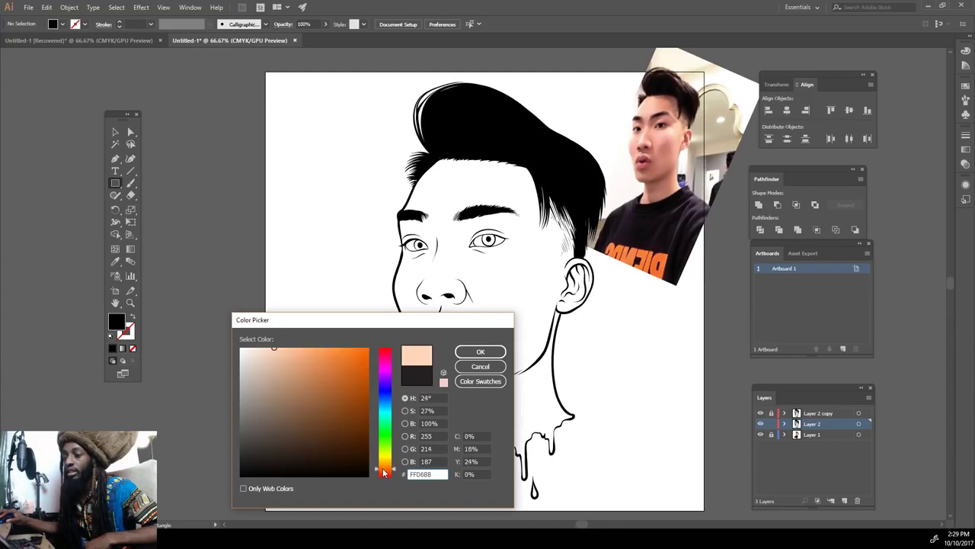
click(481, 352)
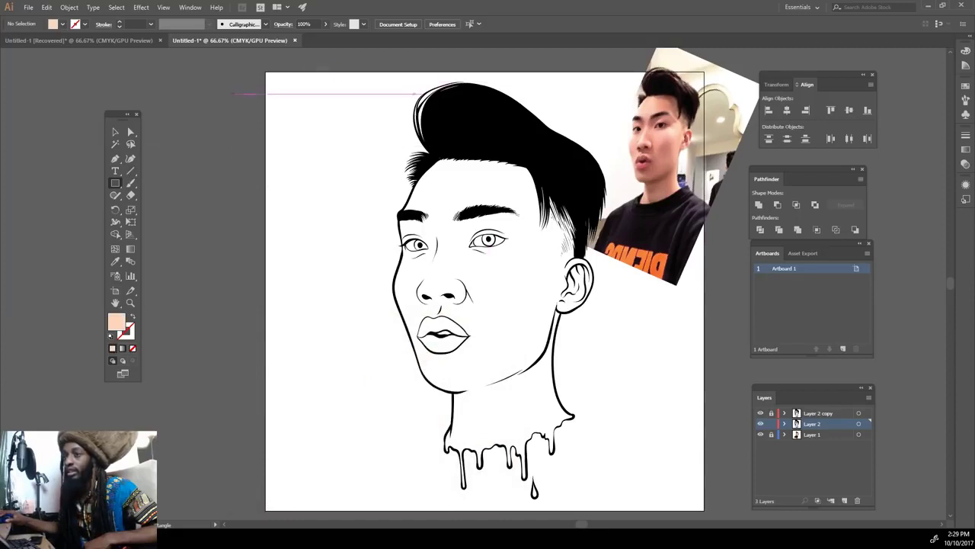
Draw a peach rectangle covering the artboard over the face.
drag(317, 64, 617, 305)
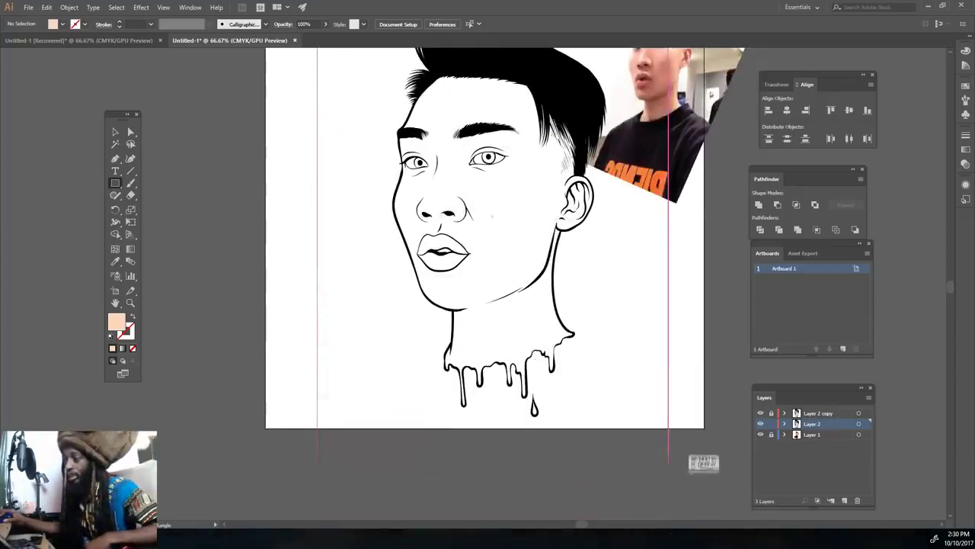
drag(627, 330, 672, 431)
key(v)
scroll(667, 389, up, 2)
Send the peach rectangle behind the line art, then select all the artwork.
right_click(354, 109)
mouse_move(396, 267)
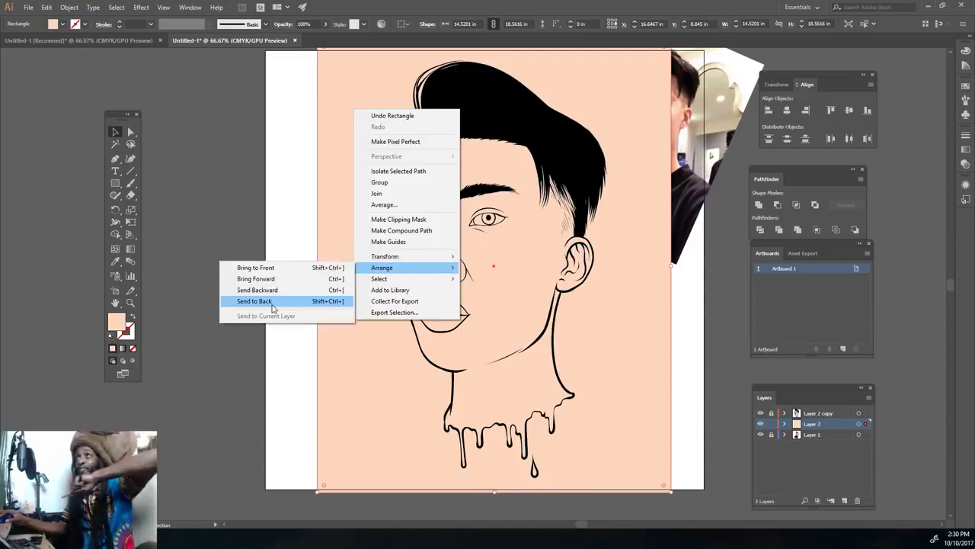
click(272, 306)
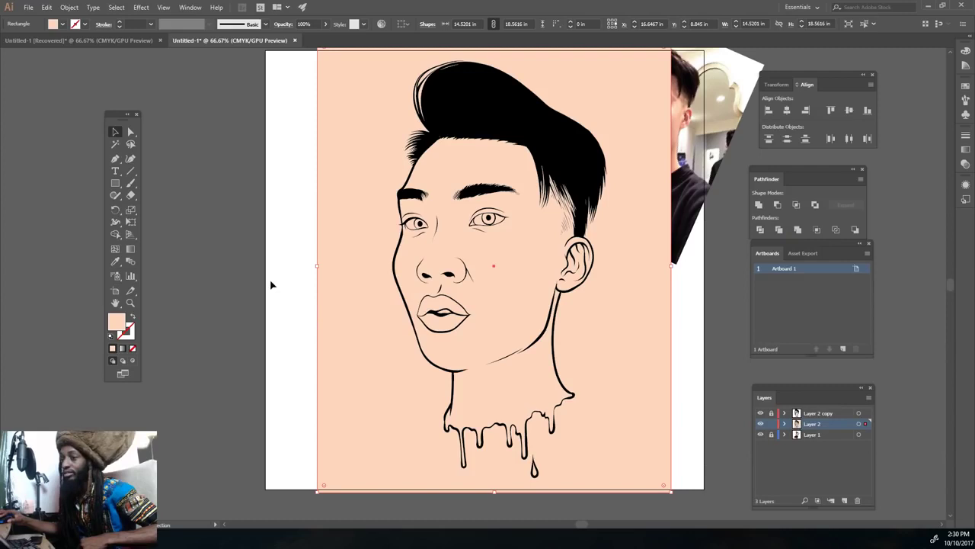
click(270, 285)
scroll(215, 227, up, 2)
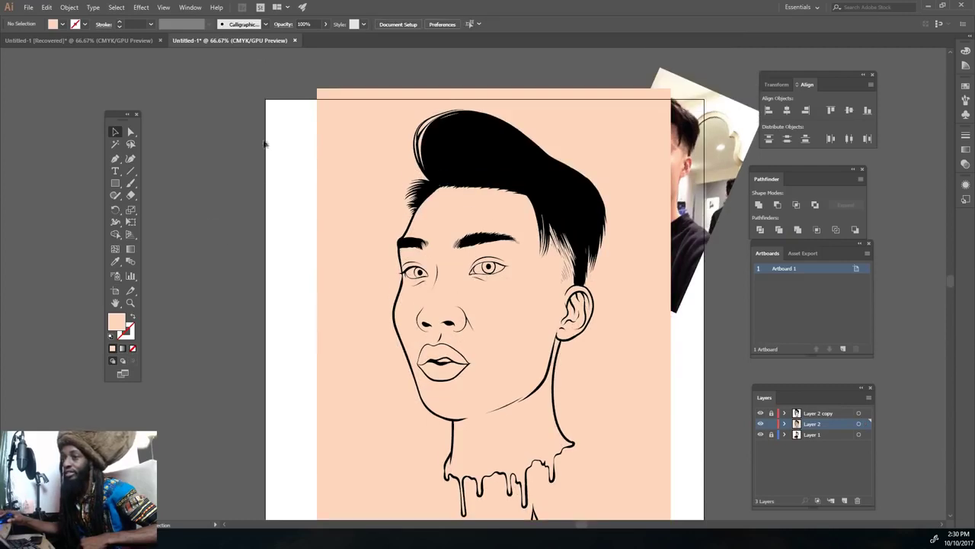
scroll(686, 507, down, 2)
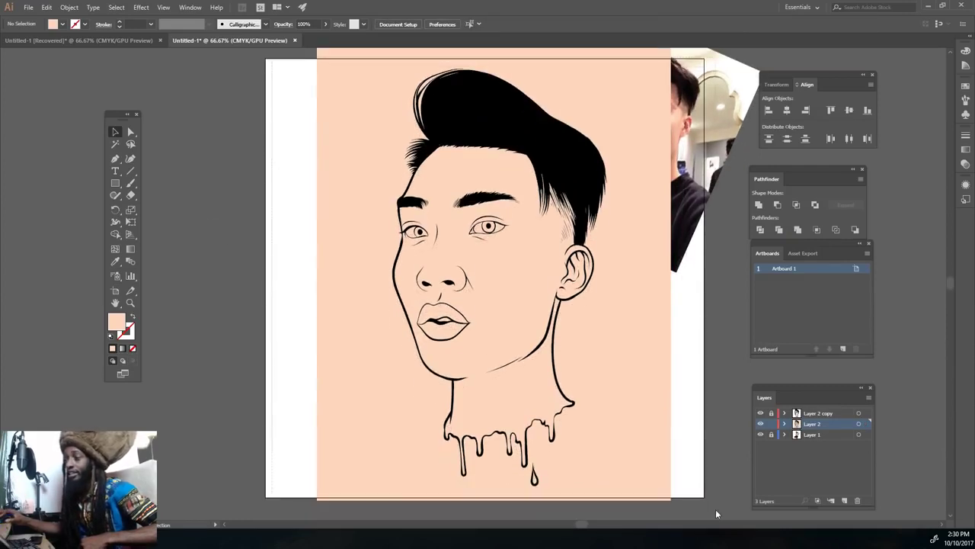
key(ctrl+a)
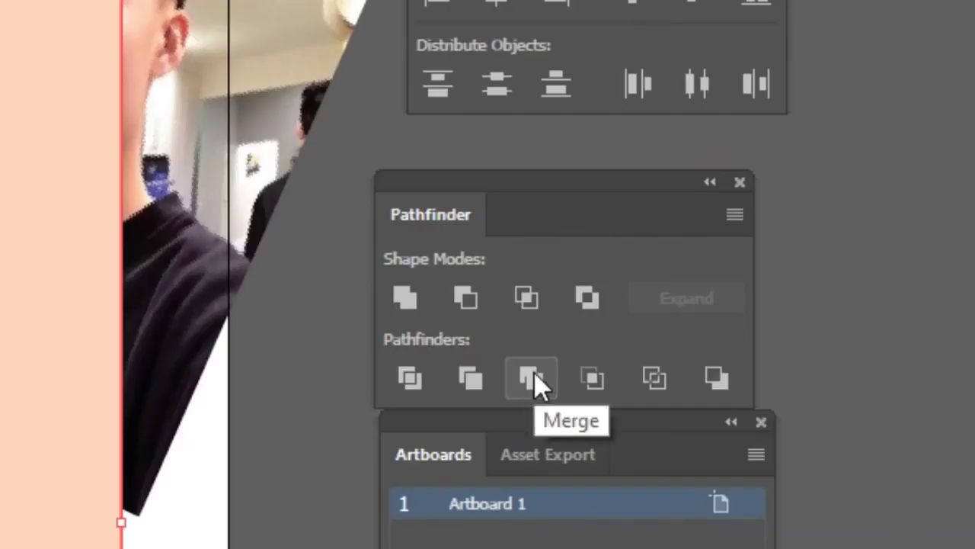
Merge art with the rectangle, then delete the outer peach piece in isolation mode.
click(534, 373)
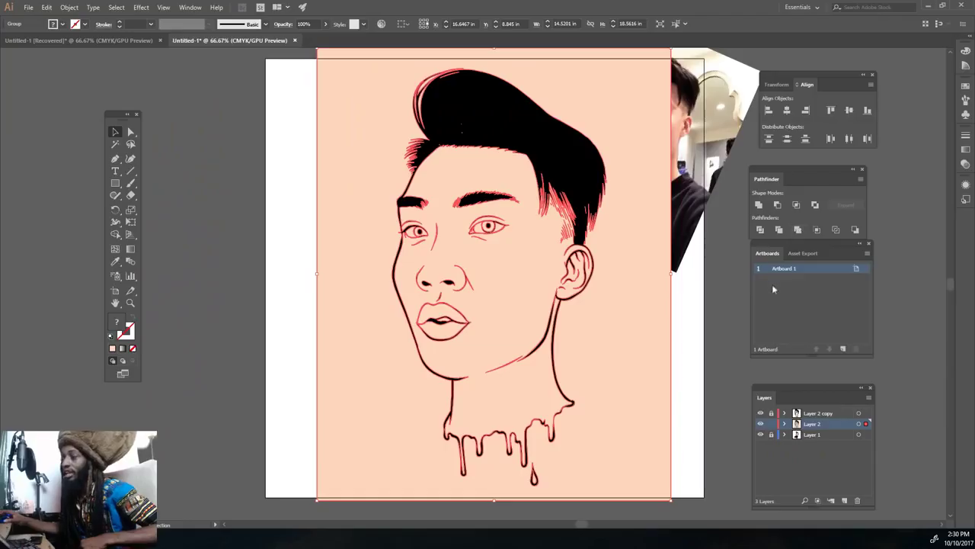
right_click(609, 338)
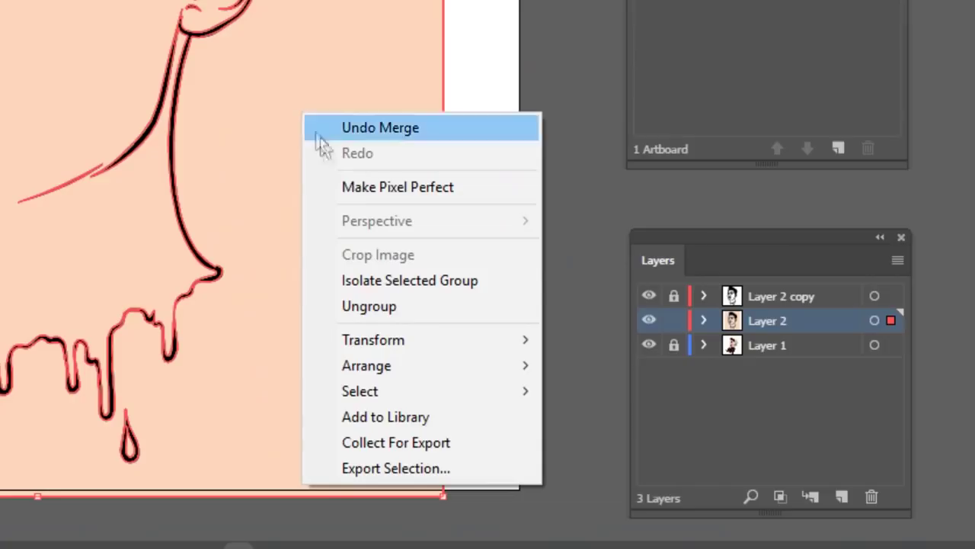
click(403, 282)
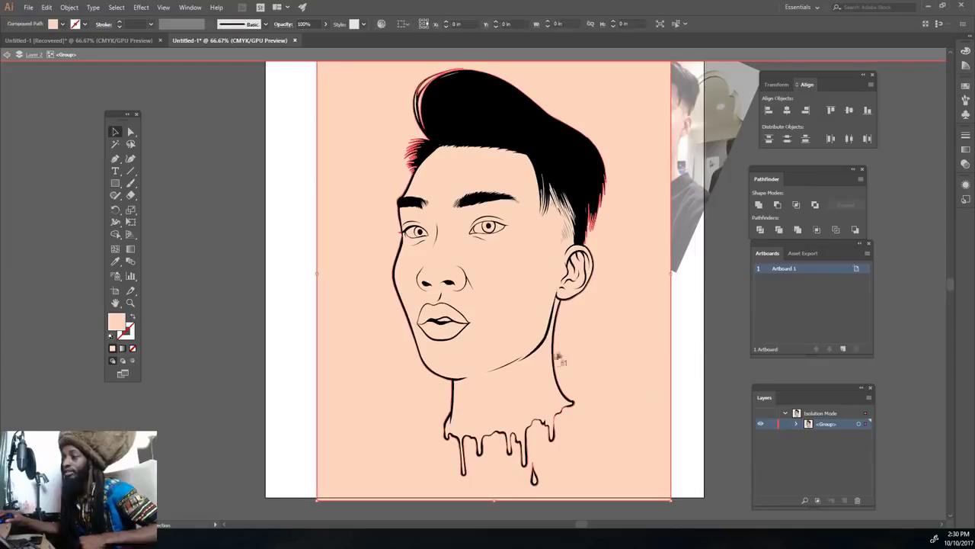
click(531, 383)
click(597, 378)
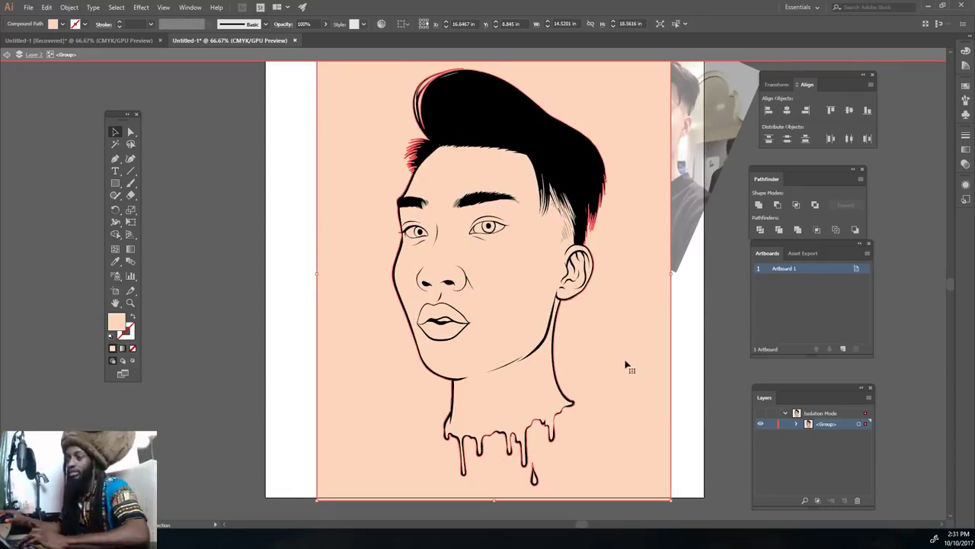
key(Delete)
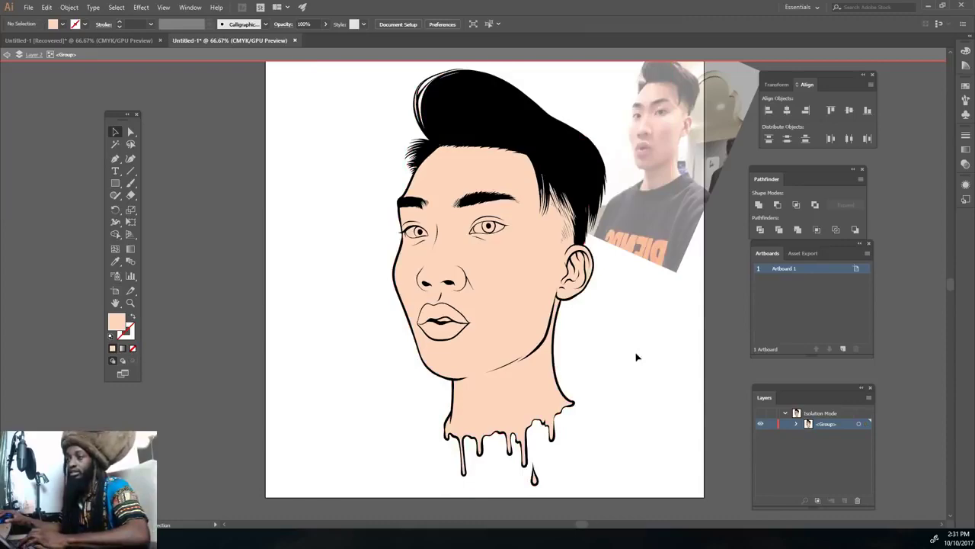
double_click(637, 357)
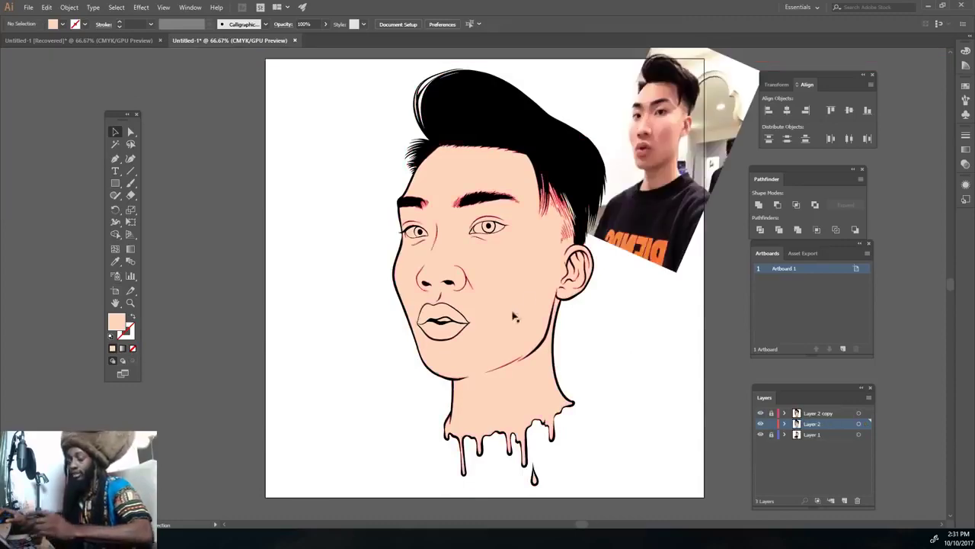
Isolate the hair group for editing and select a pink hair strand.
scroll(513, 327, up, 3)
scroll(494, 344, left, 2)
scroll(493, 345, up, 2)
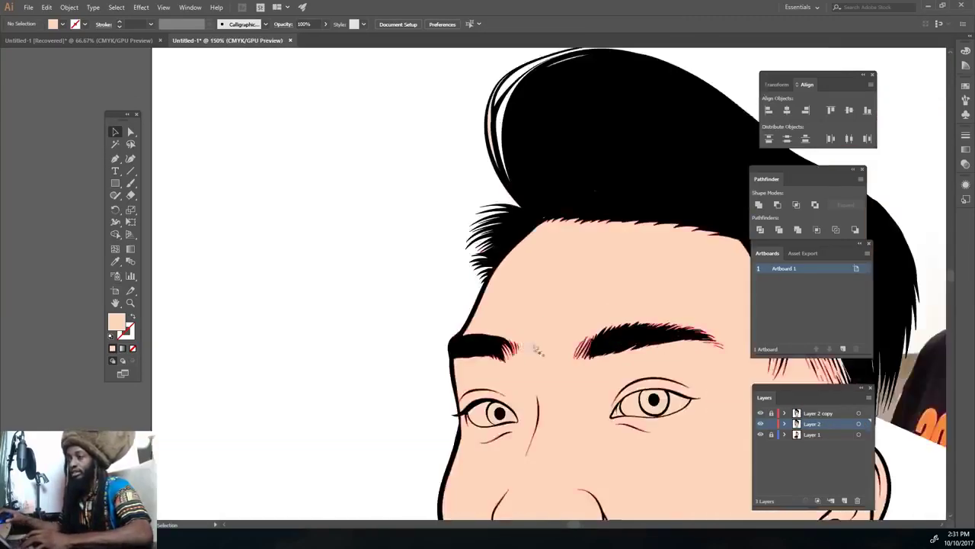
scroll(510, 141, up, 1)
scroll(472, 146, up, 2)
scroll(472, 146, up, 3)
scroll(457, 242, up, 3)
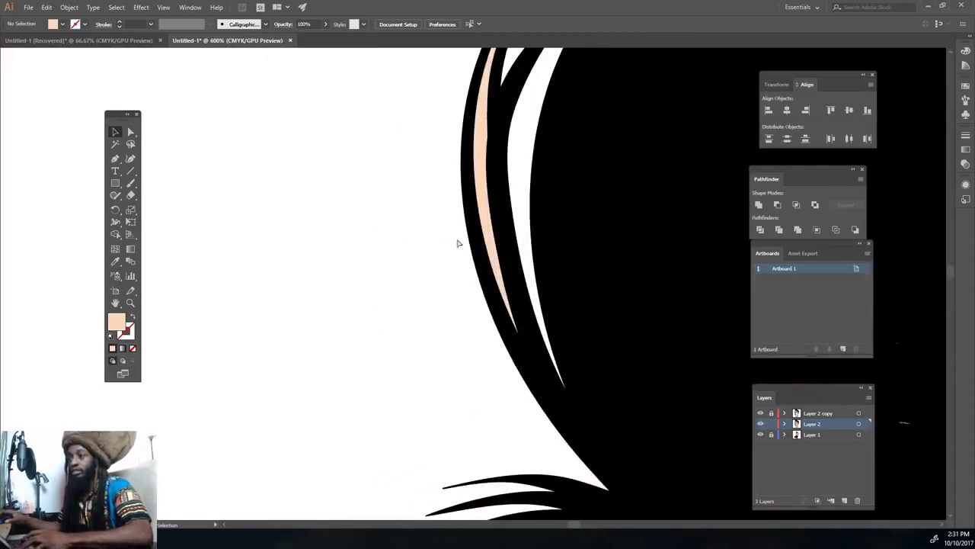
right_click(483, 191)
scroll(452, 226, down, 2)
click(478, 210)
right_click(479, 189)
click(522, 257)
click(479, 192)
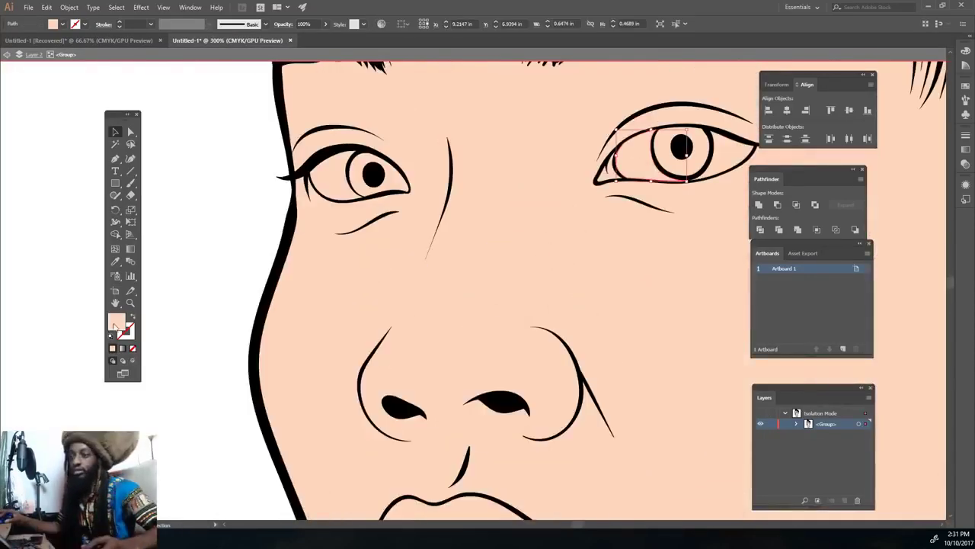
Fill both eye whites with white FFFFFF and both irises with dark grey.
double_click(117, 322)
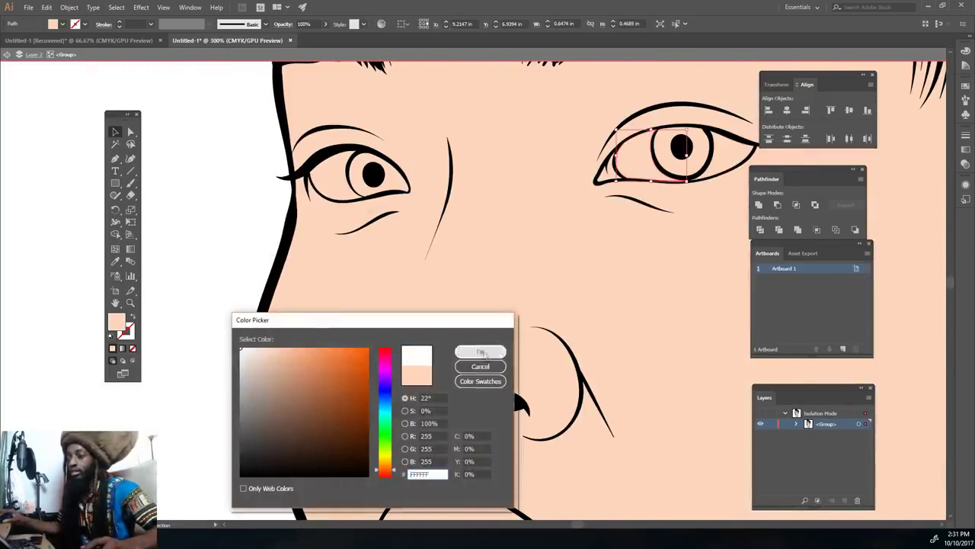
key(Return)
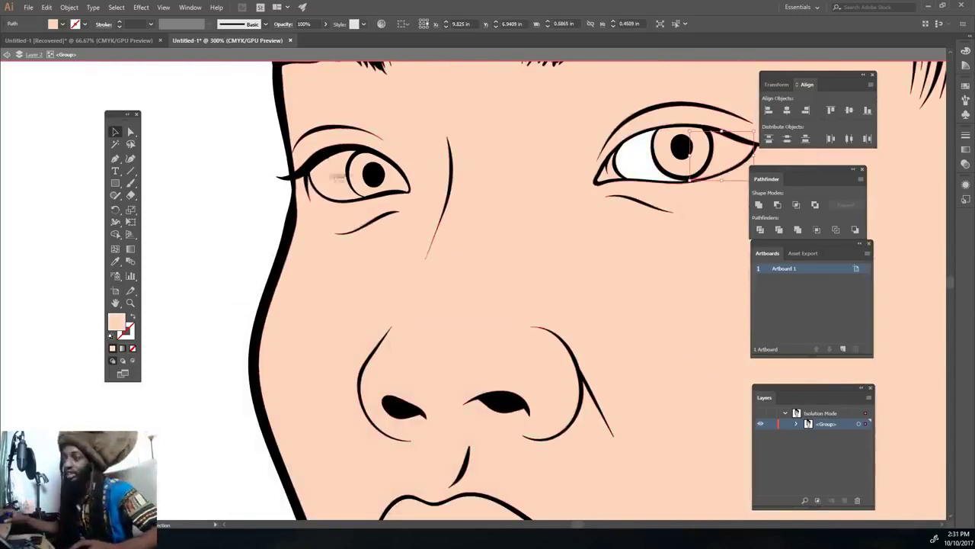
shift+click(336, 187)
double_click(116, 323)
key(Return)
click(352, 177)
double_click(116, 322)
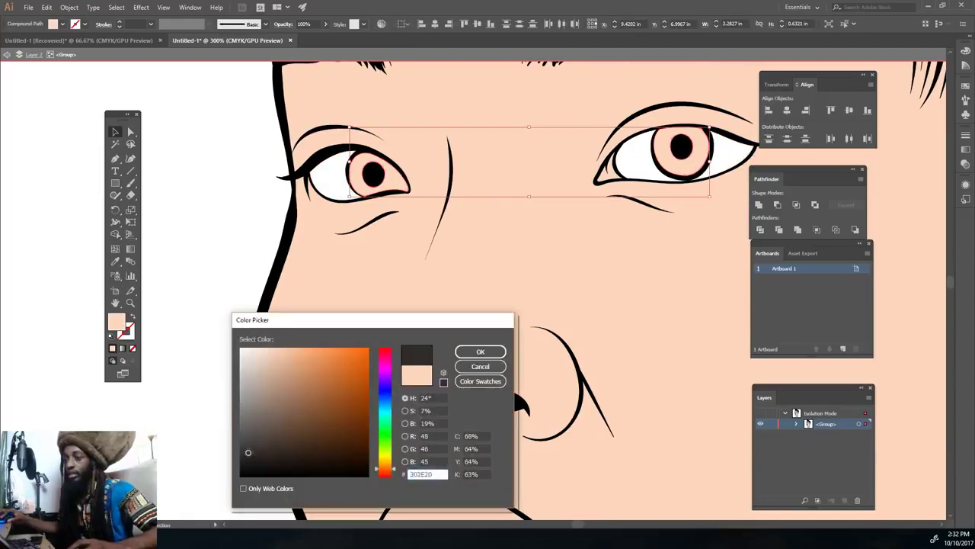
key(Return)
Give the small inner eye-corner shape a reddish fill.
scroll(185, 193, down, 3)
scroll(185, 193, down, 3)
scroll(381, 310, up, 5)
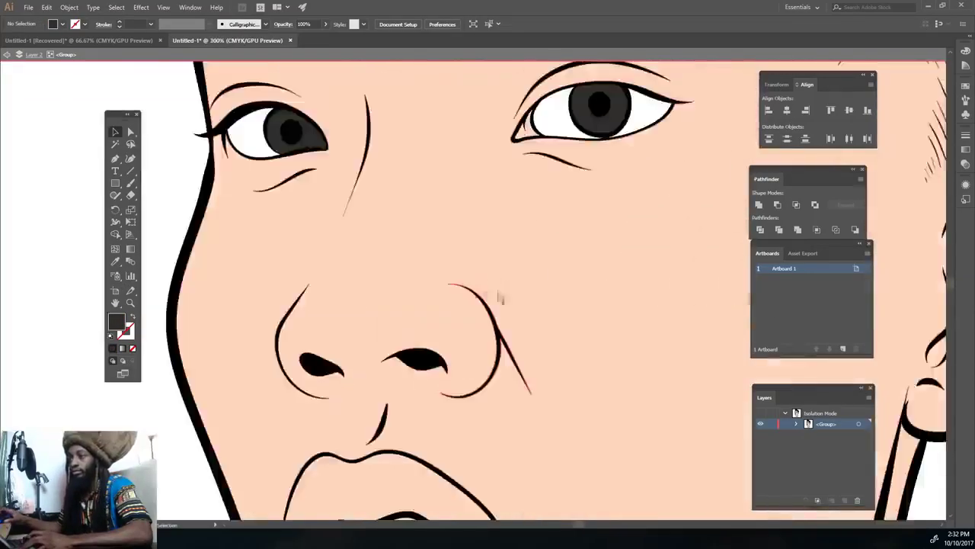
scroll(474, 93, up, 4)
click(610, 175)
double_click(116, 323)
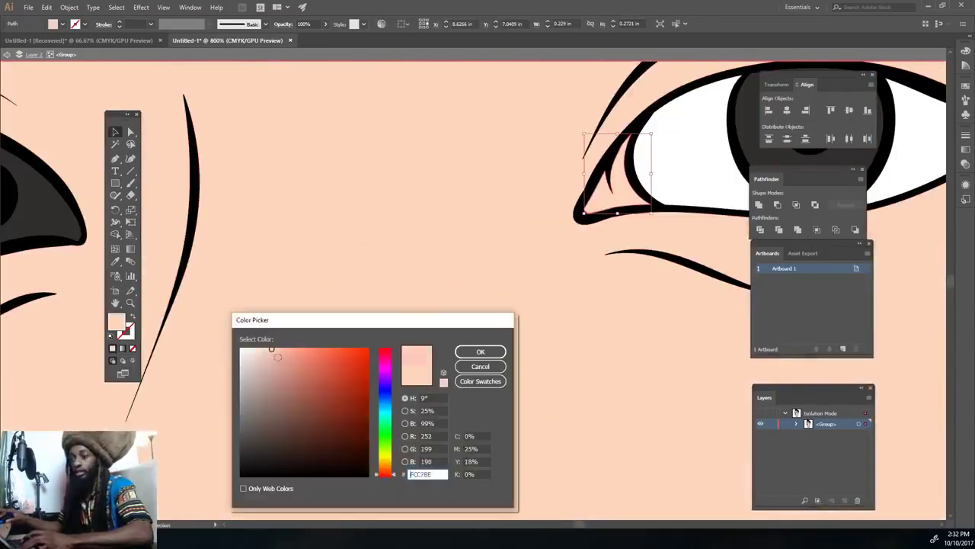
click(481, 351)
Fill the upper lip with a reddish tone and the lower lip with pink.
scroll(500, 348, down, 4)
scroll(436, 414, up, 4)
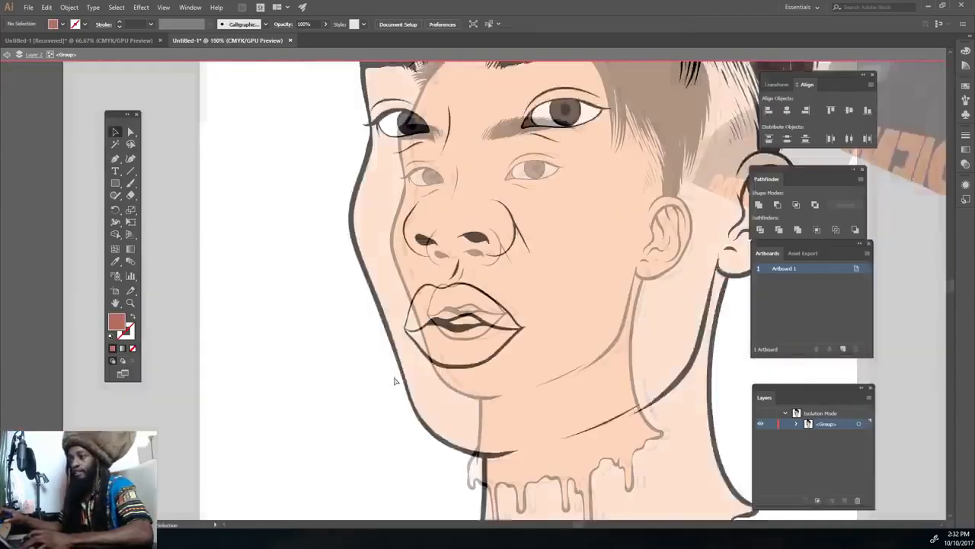
click(427, 389)
double_click(116, 322)
click(388, 474)
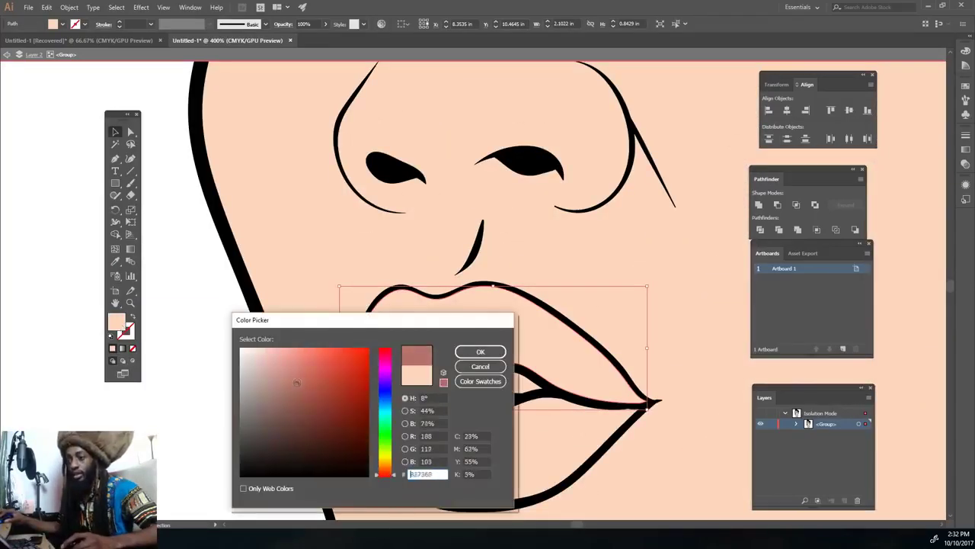
click(480, 351)
click(427, 457)
double_click(116, 323)
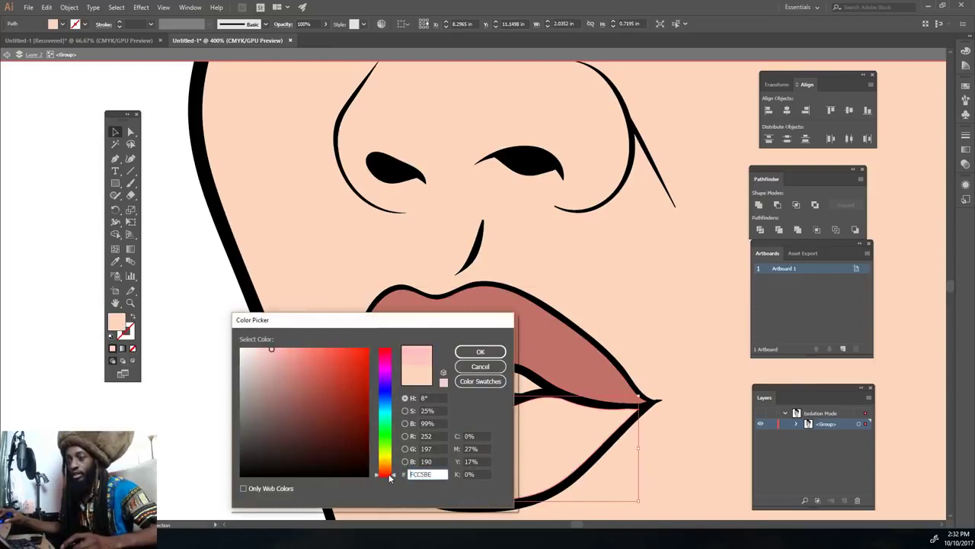
click(481, 351)
Deepen the upper lip to rose CC7269, then select a skin-coloured face shape's fill.
scroll(185, 404, down, 4)
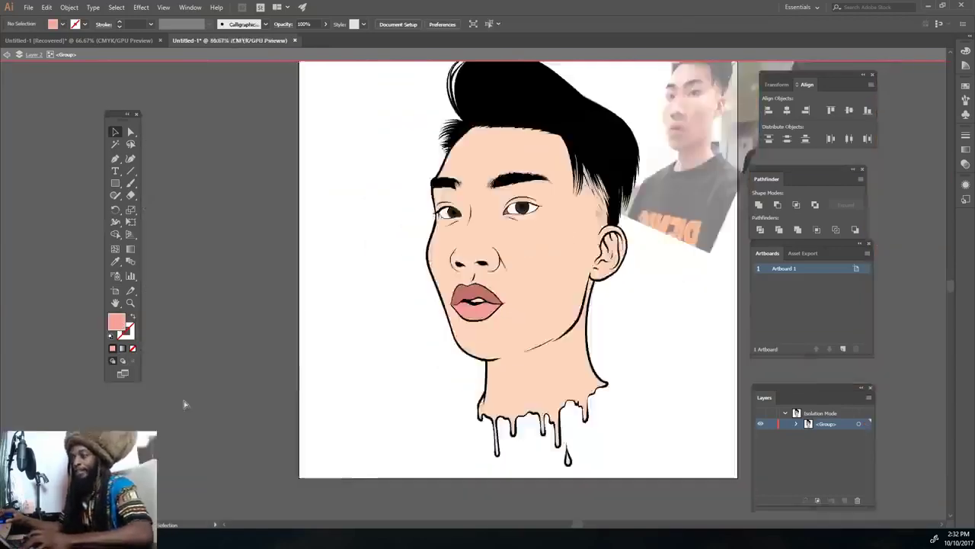
scroll(185, 404, up, 3)
click(488, 320)
double_click(118, 324)
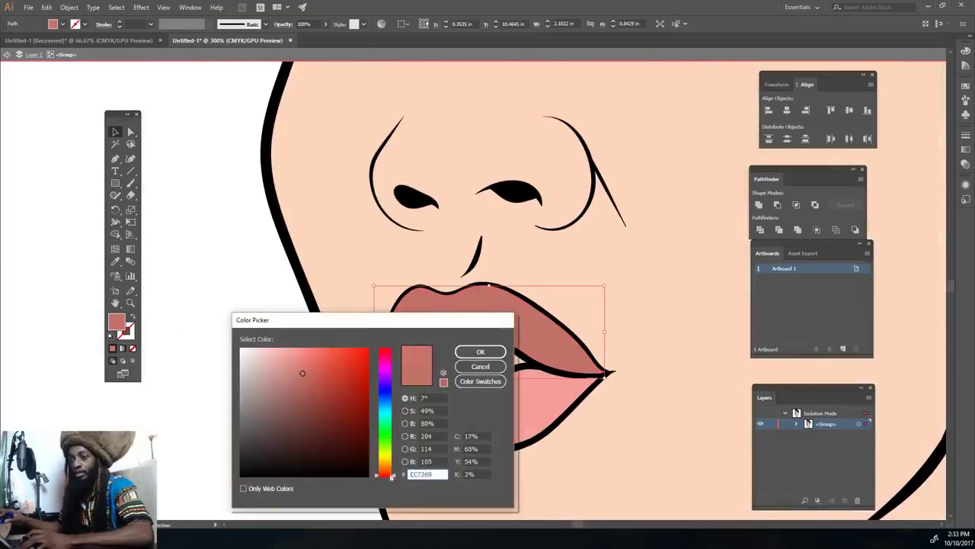
drag(390, 476, 390, 480)
click(306, 366)
click(480, 352)
scroll(257, 398, down, 3)
scroll(337, 393, down, 2)
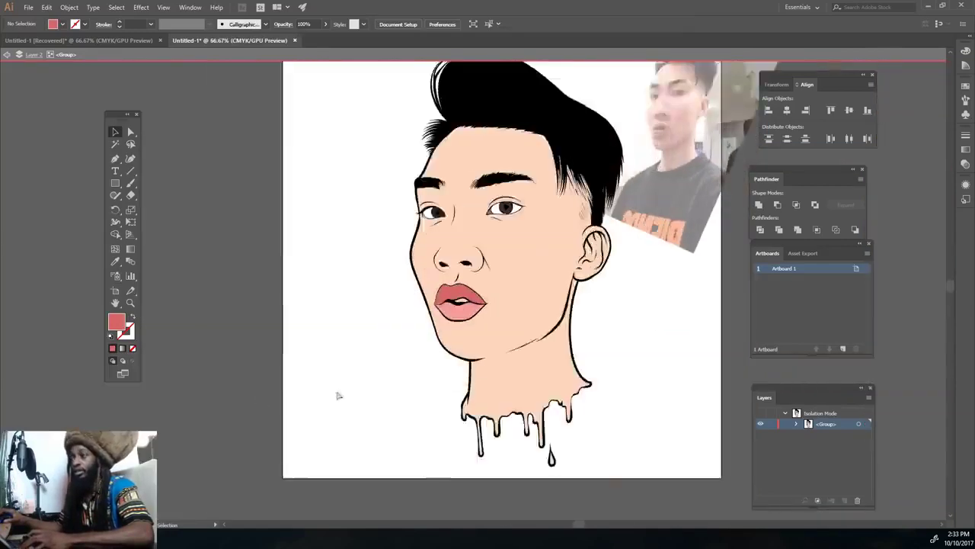
scroll(338, 394, up, 4)
click(298, 279)
double_click(119, 324)
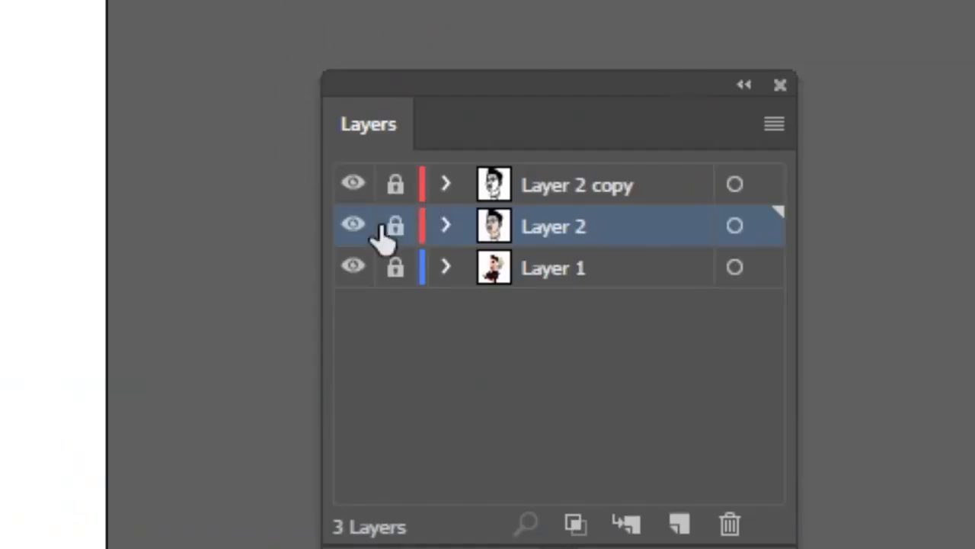
Add a new empty layer and zoom in close on the eyes.
click(679, 523)
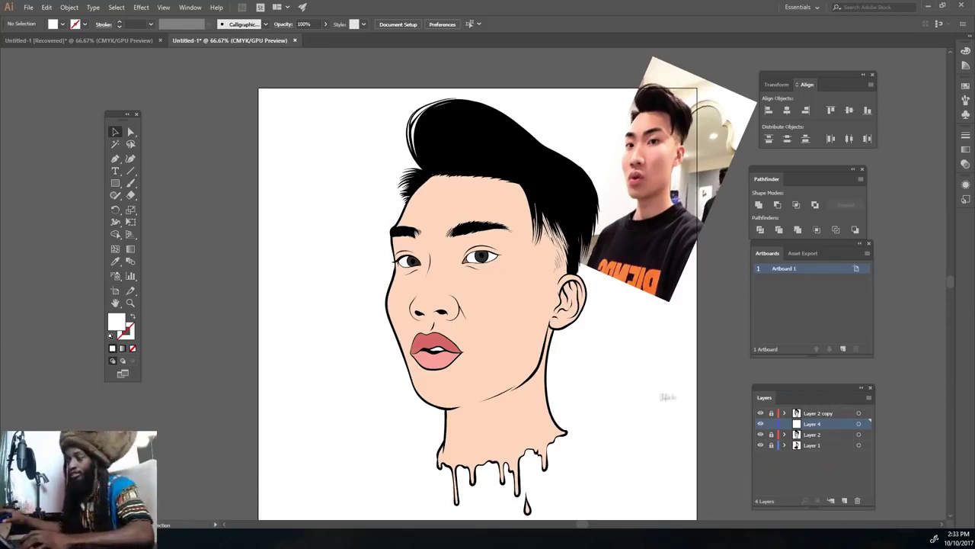
key(ctrl+plus)
key(ctrl+plus)
key(ctrl+plus)
key(ctrl+plus)
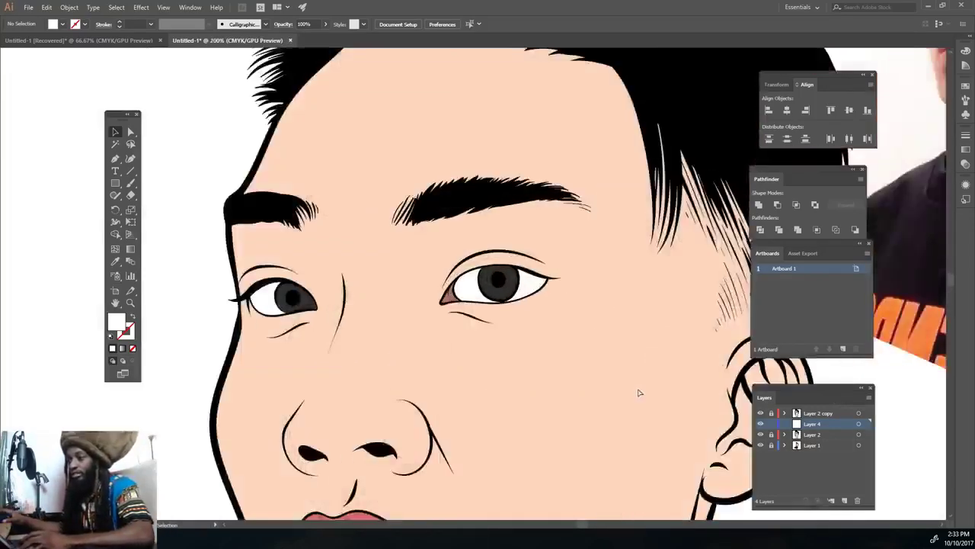
key(ctrl+plus)
key(ctrl+plus)
key(ctrl+plus)
key(ctrl+plus)
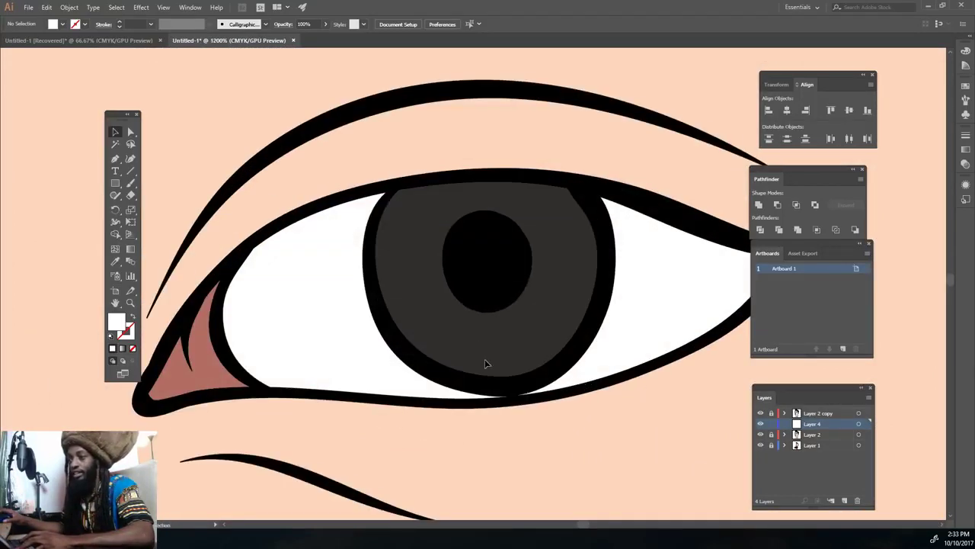
key(ctrl+minus)
key(ctrl+plus)
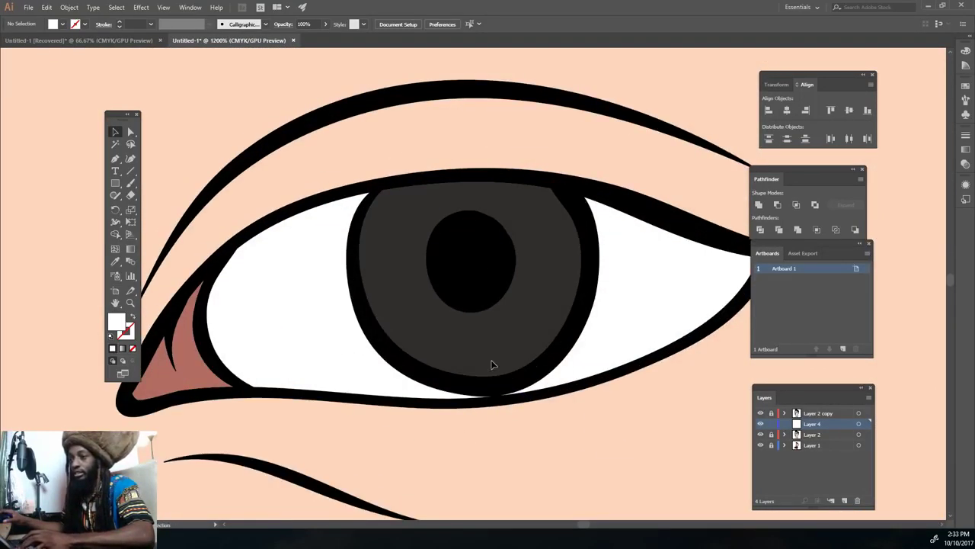
Paint grey-blue #808A93 shadow strokes along the top of the eye whites under the lids.
double_click(119, 323)
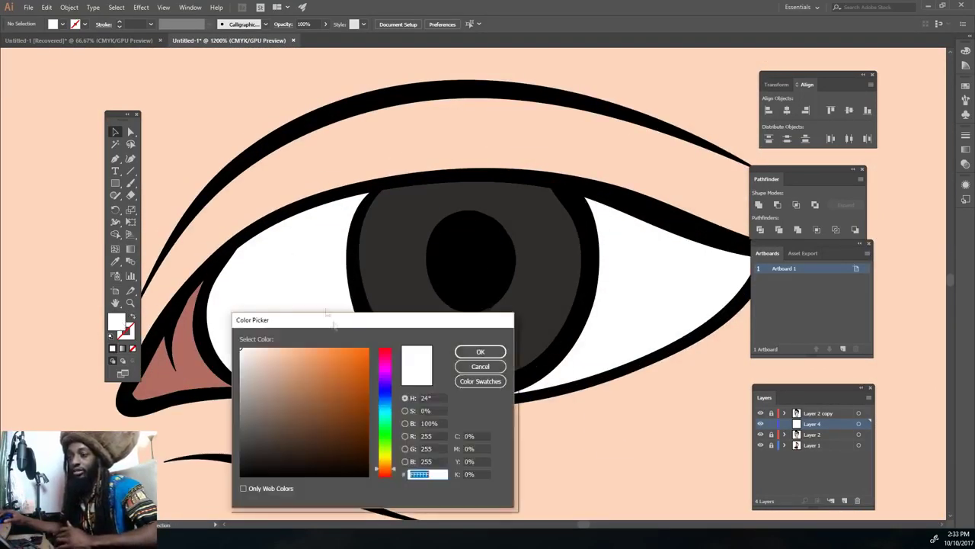
click(256, 401)
click(384, 401)
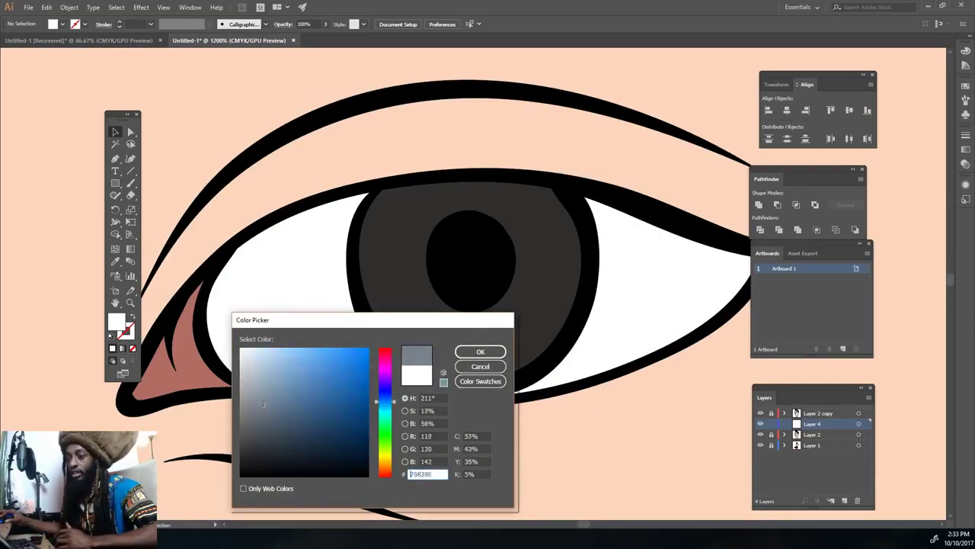
click(481, 352)
key(b)
mouse_move(202, 327)
mouse_down()
mouse_move(293, 242)
mouse_move(365, 197)
mouse_move(228, 263)
mouse_move(241, 244)
mouse_up()
scroll(457, 259, down, 1)
scroll(627, 272, up, 1)
mouse_move(483, 239)
mouse_down()
mouse_move(647, 263)
mouse_move(513, 223)
mouse_up()
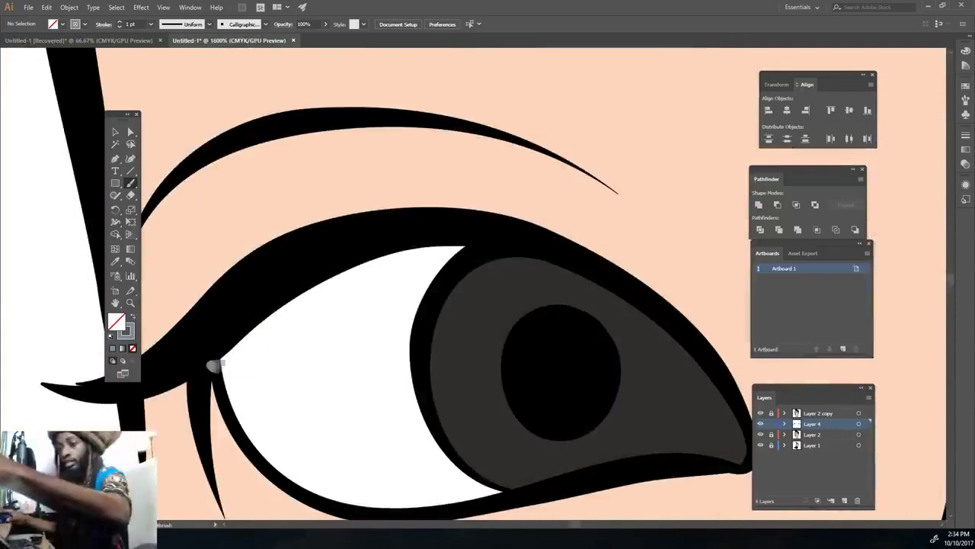
Finish the eye-white shadow, then set the fill to darker peach D19C86 sampled from skin.
mouse_move(211, 363)
mouse_down()
mouse_move(464, 234)
mouse_move(250, 338)
mouse_up()
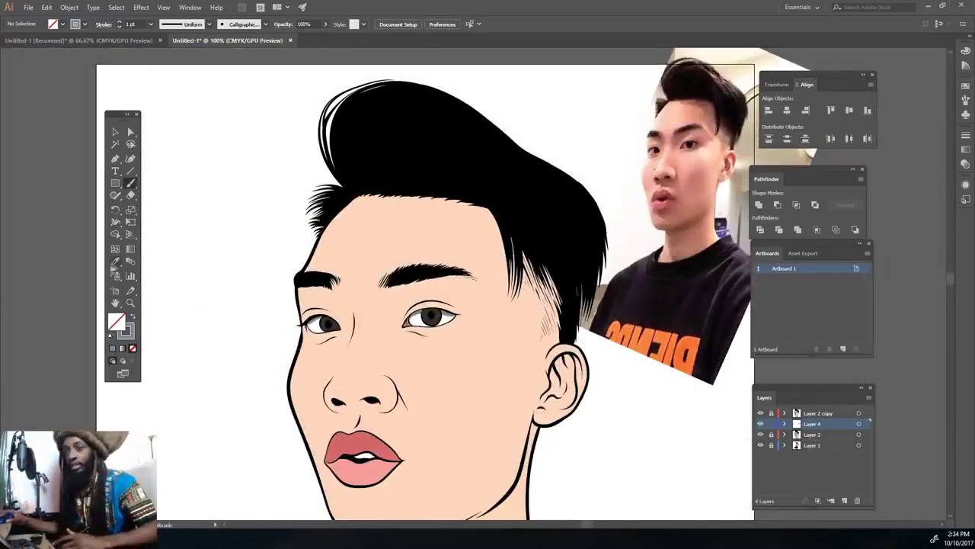
key(i)
click(427, 229)
double_click(116, 322)
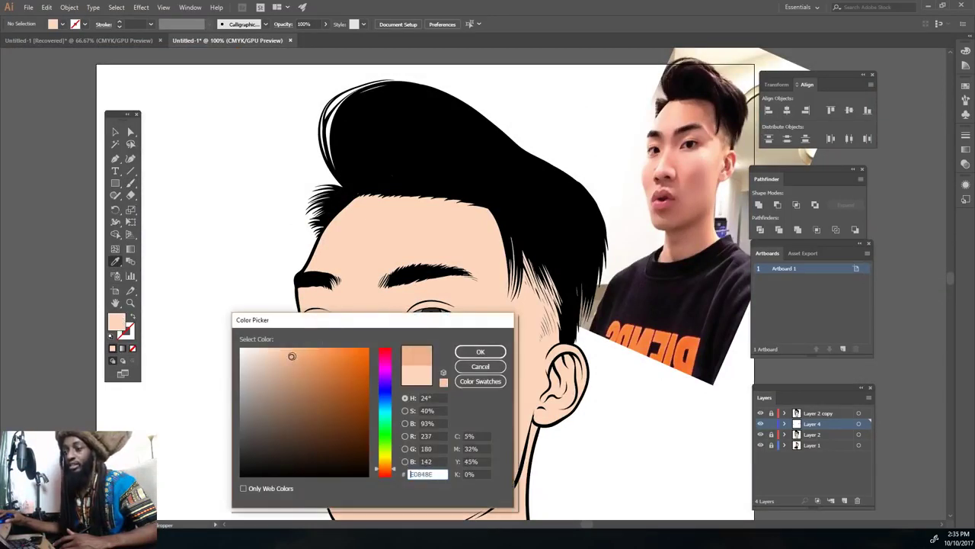
drag(392, 470, 392, 473)
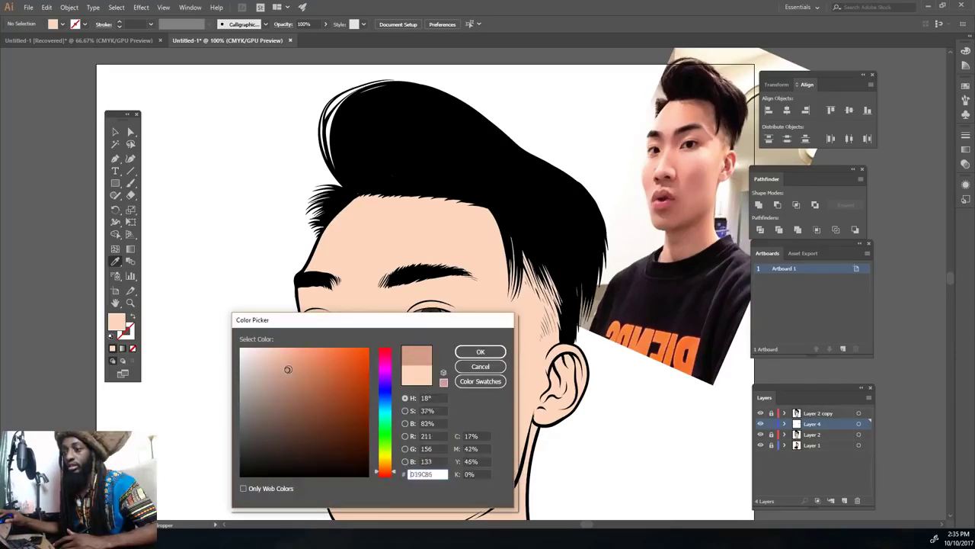
click(488, 351)
Paint darker peach shadows above and below the nostrils.
scroll(387, 284, up, 3)
scroll(442, 399, up, 2)
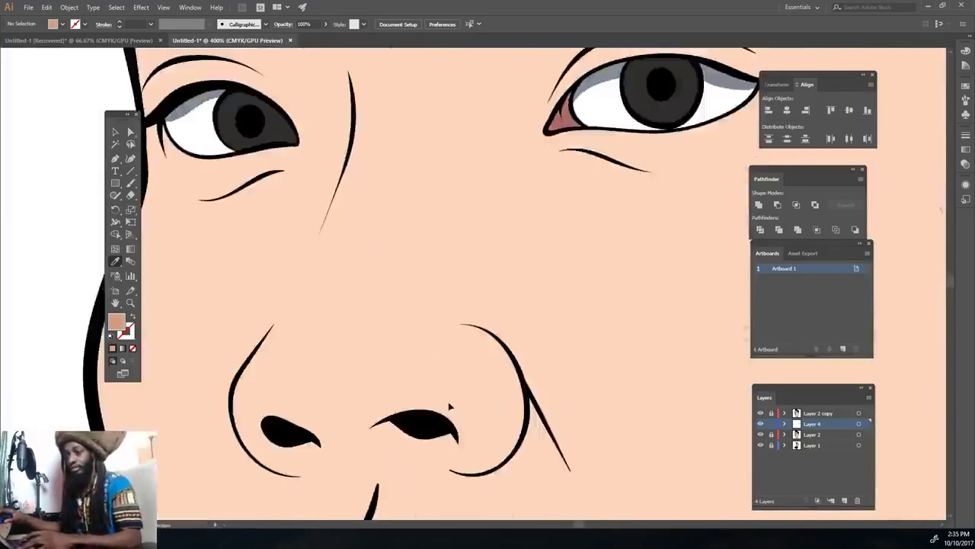
mouse_move(668, 424)
mouse_down()
mouse_move(467, 365)
mouse_move(256, 375)
mouse_move(238, 401)
mouse_up()
mouse_move(251, 453)
mouse_down()
mouse_move(353, 481)
mouse_move(668, 428)
mouse_move(511, 388)
mouse_move(463, 387)
mouse_move(583, 446)
mouse_move(383, 424)
mouse_move(328, 450)
mouse_move(267, 395)
mouse_move(305, 449)
mouse_up()
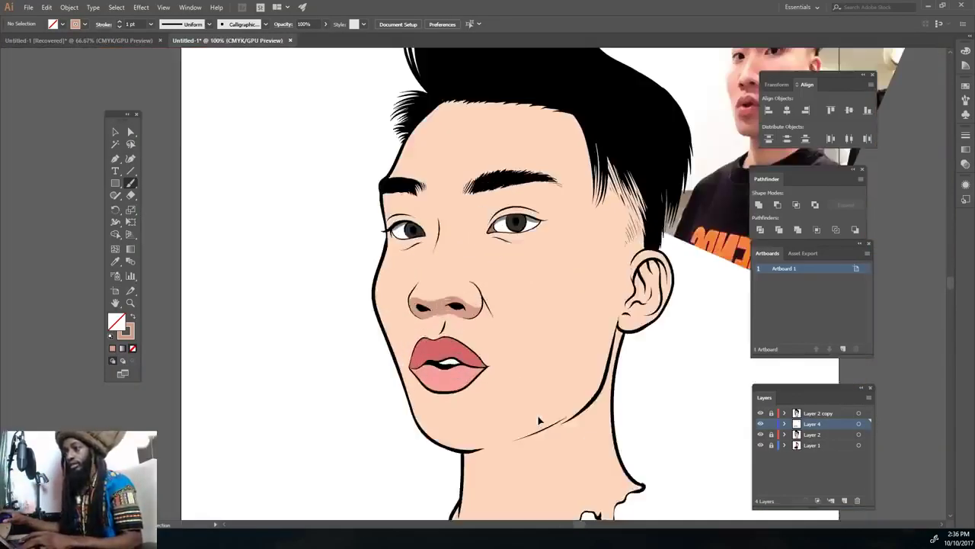
Shade from the inner eye corner to the brow and down the nose bridge.
key(ctrl+plus)
key(ctrl+plus)
key(ctrl+plus)
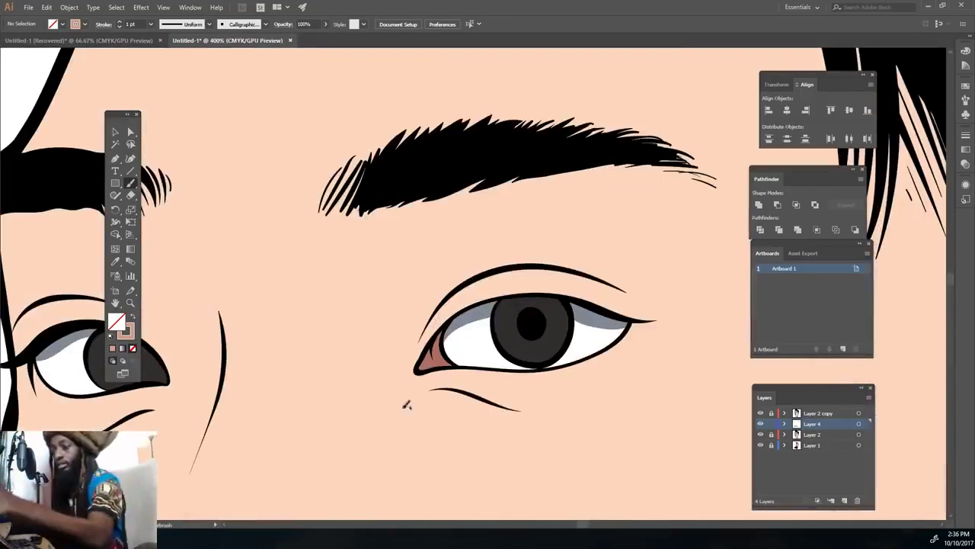
drag(445, 285, 564, 149)
mouse_move(366, 169)
mouse_down()
mouse_move(404, 410)
mouse_move(364, 329)
mouse_up()
mouse_move(453, 286)
mouse_down()
mouse_move(480, 176)
mouse_move(354, 186)
mouse_move(343, 327)
mouse_move(416, 288)
mouse_up()
key(ctrl+0)
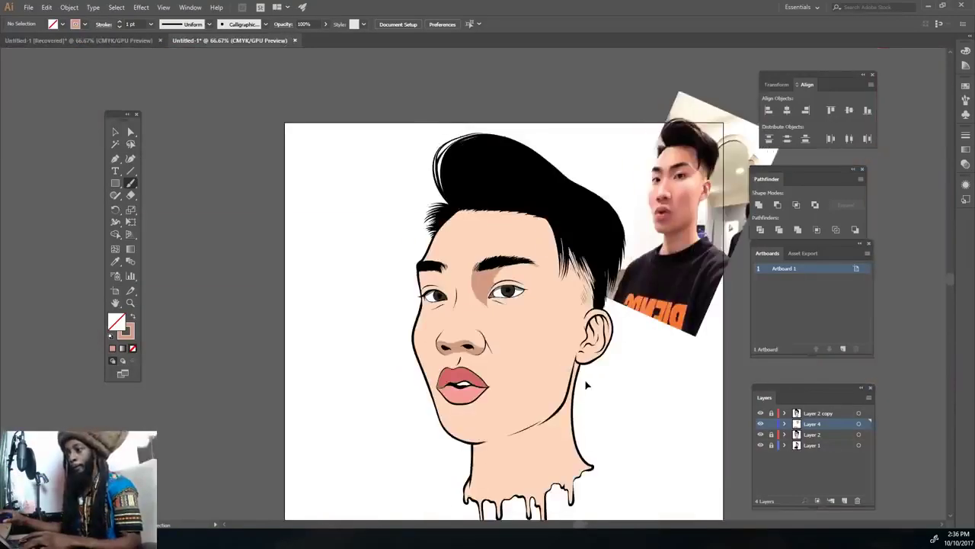
key(ctrl+plus)
key(ctrl+plus)
key(ctrl+plus)
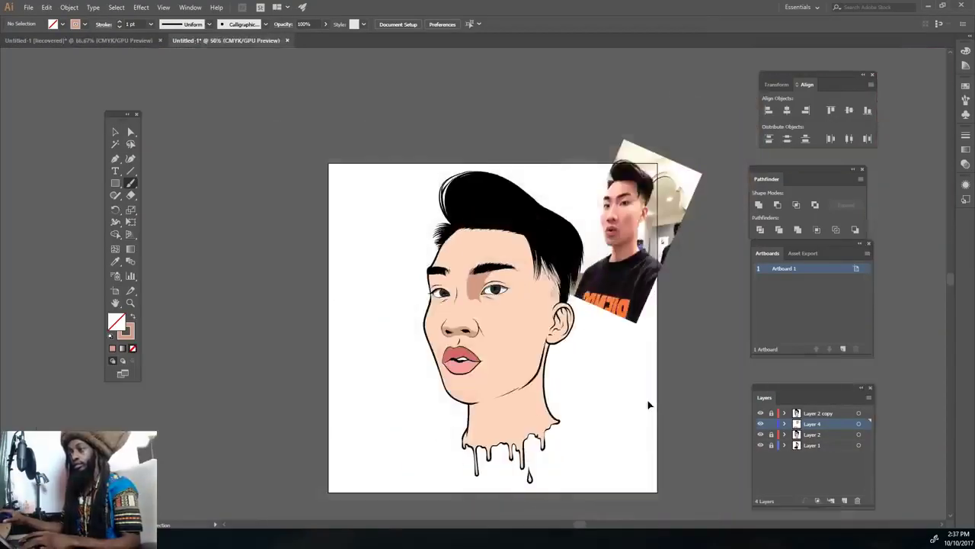
key(ctrl+plus)
key(ctrl+plus)
key(ctrl+plus)
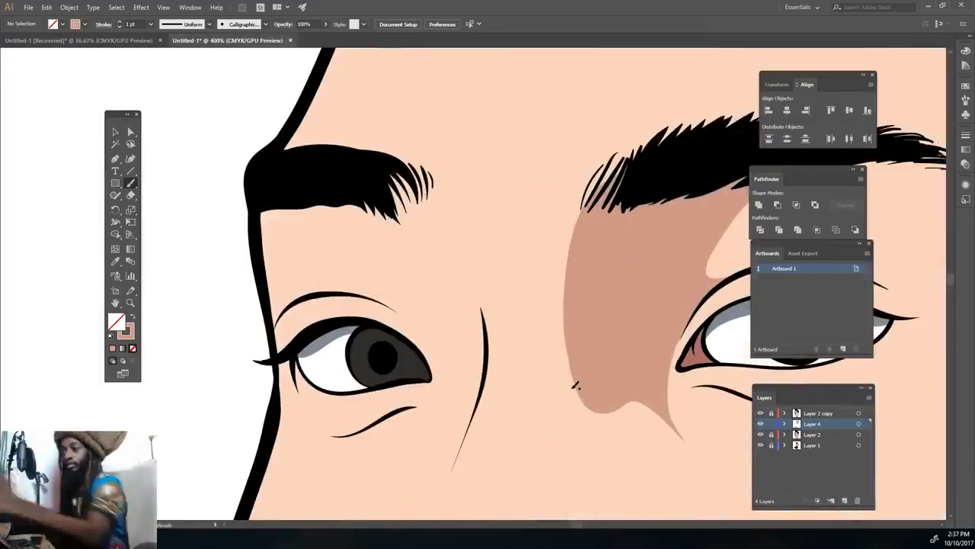
drag(480, 312, 400, 202)
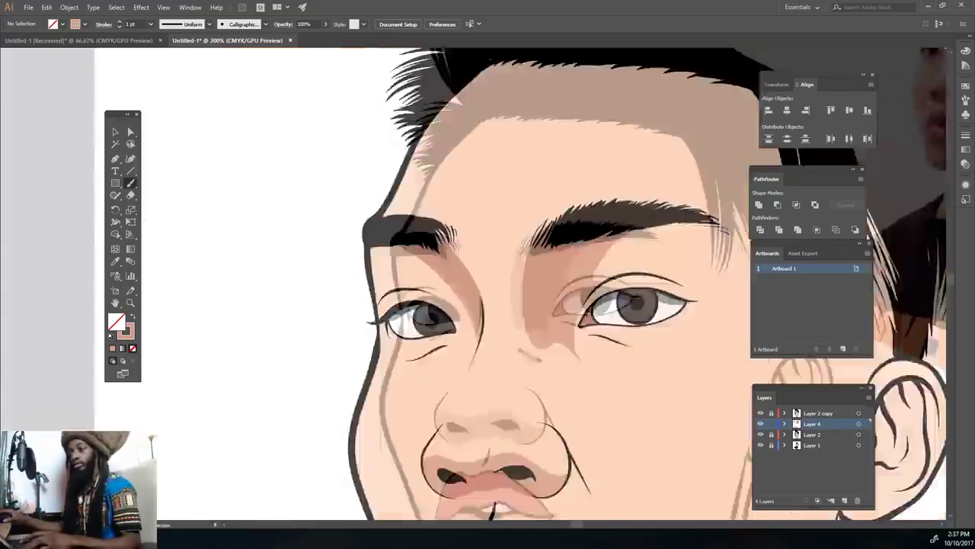
Paint shadow strokes along the jaw and neck.
key(ctrl+plus)
key(ctrl+plus)
key(ctrl+plus)
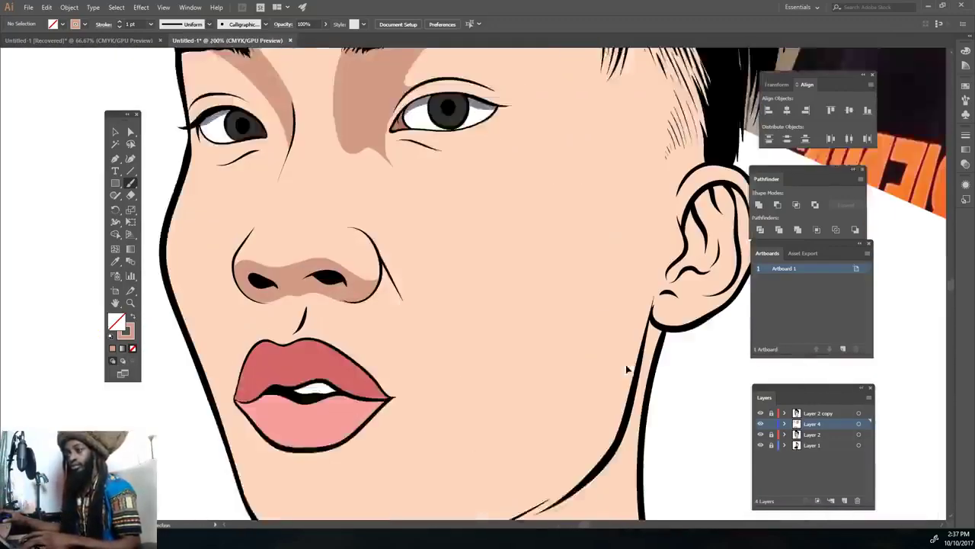
drag(614, 343, 440, 454)
scroll(488, 304, down, 2)
mouse_move(545, 404)
mouse_down()
mouse_move(336, 471)
mouse_move(594, 308)
mouse_up()
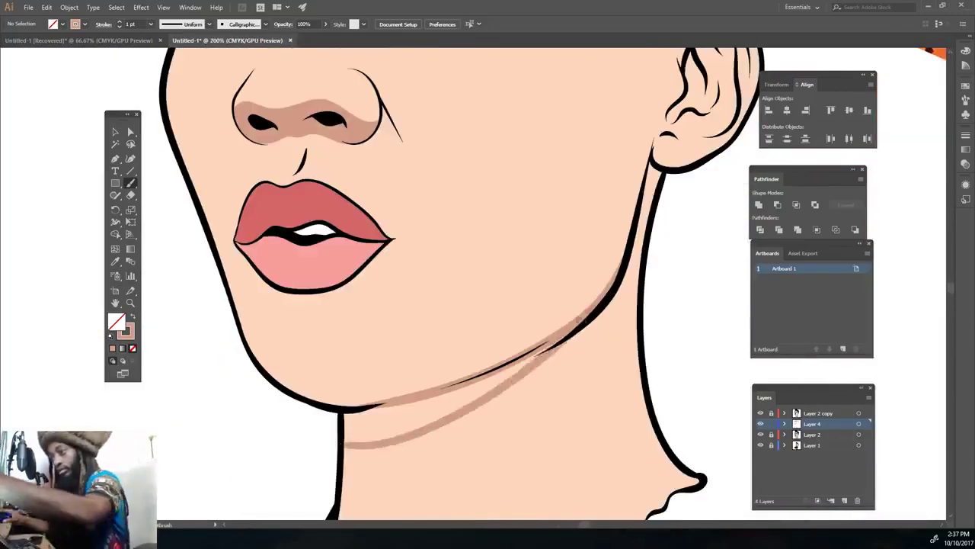
Add light highlight strokes inside the neck shadow and the inner ear.
drag(349, 435, 461, 397)
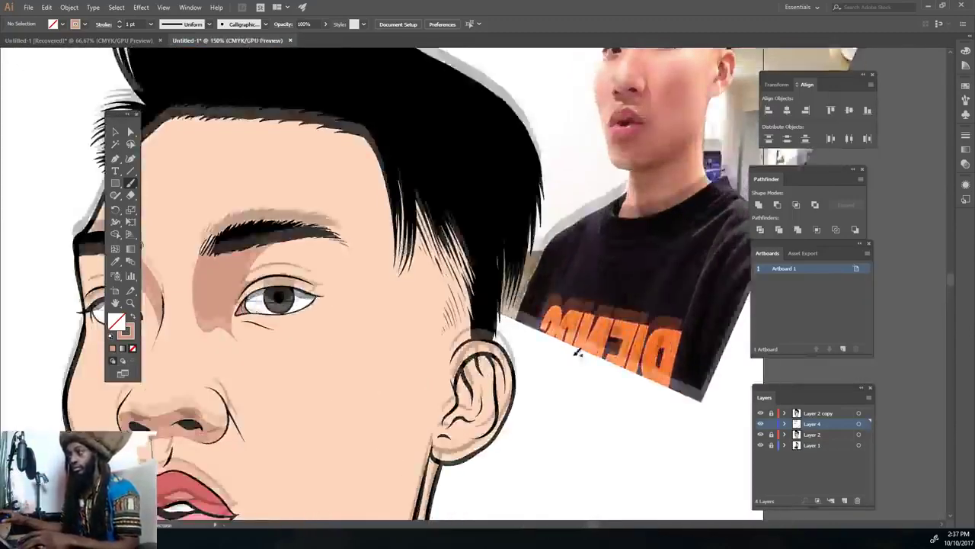
scroll(579, 351, down, 3)
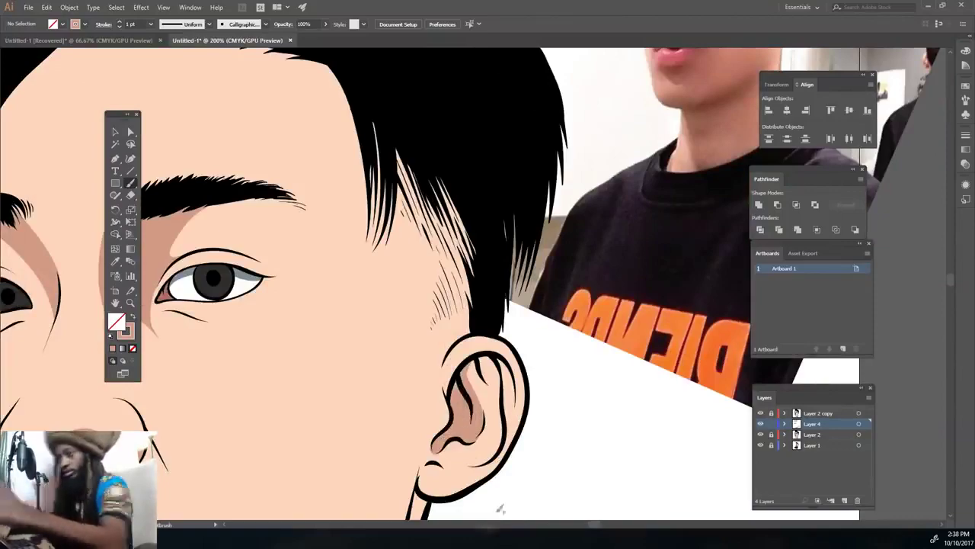
scroll(499, 508, down, 2)
scroll(495, 396, up, 4)
drag(515, 381, 520, 293)
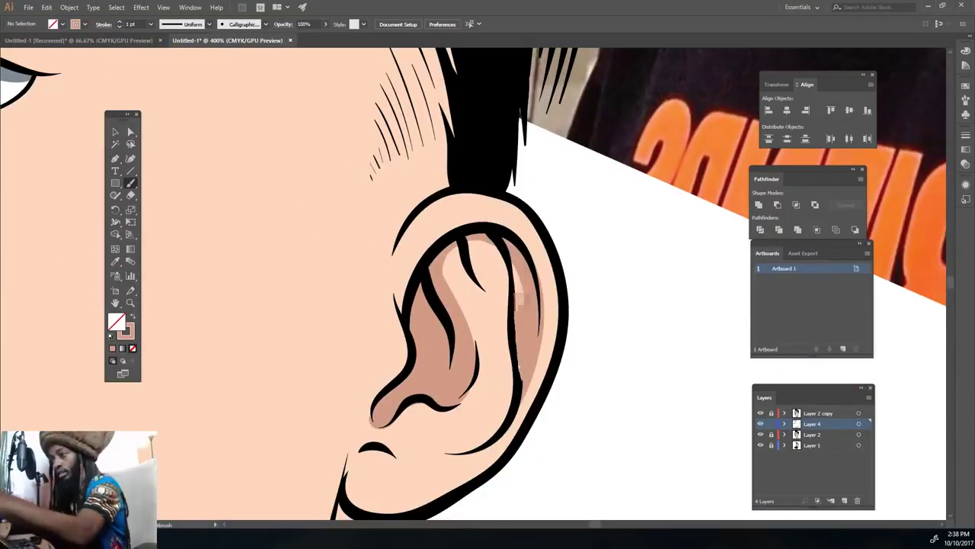
scroll(488, 305, down, 5)
scroll(503, 320, up, 4)
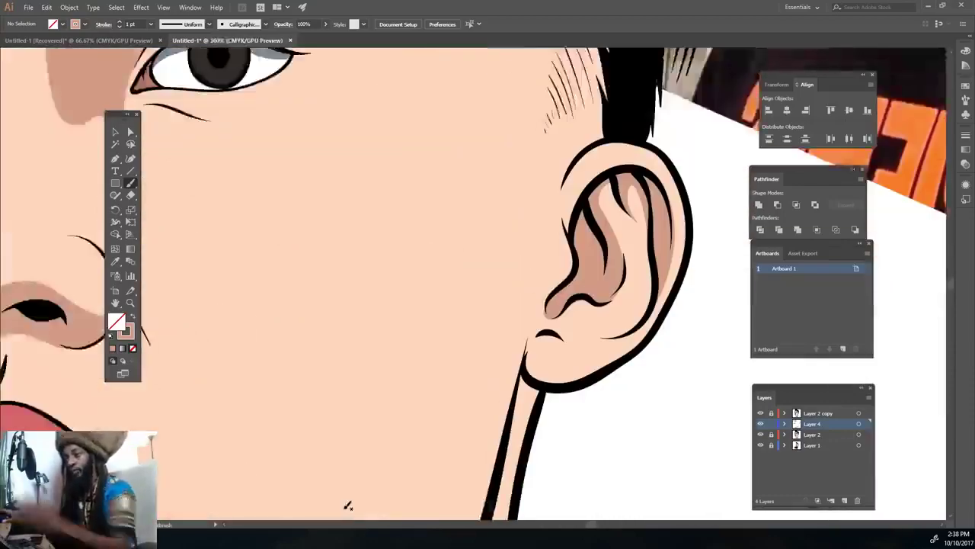
drag(511, 352, 521, 299)
drag(508, 450, 528, 354)
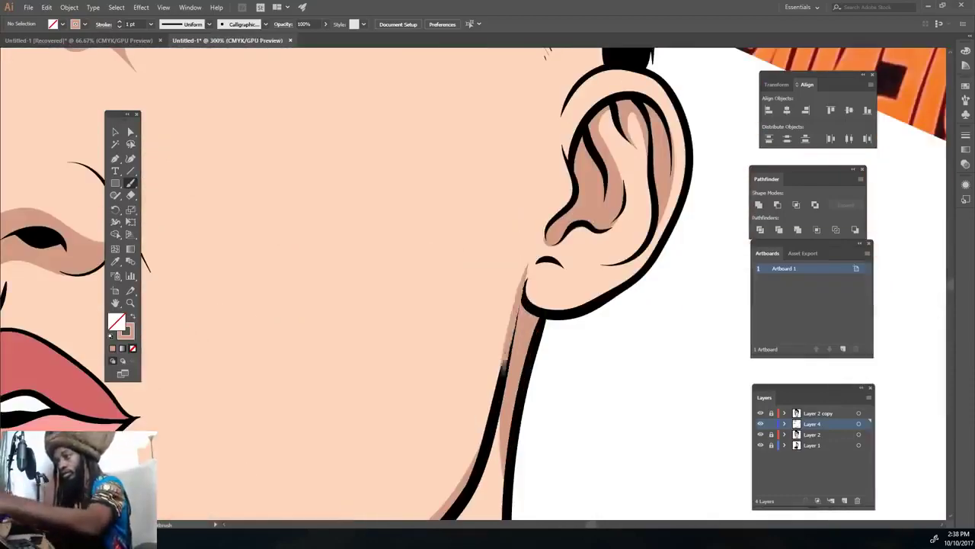
Paint a tan shadow below the lower lip.
scroll(503, 343, down, 5)
scroll(440, 319, up, 5)
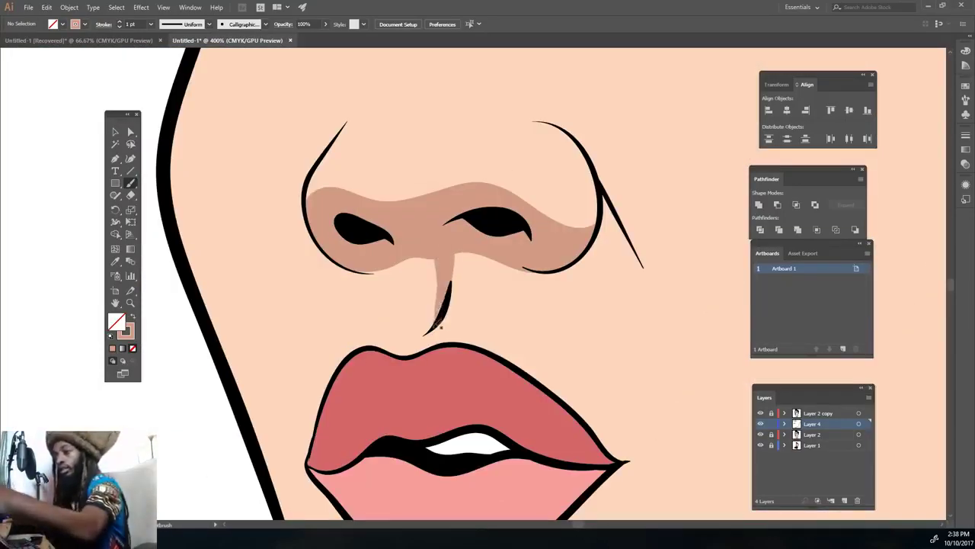
scroll(405, 279, down, 5)
scroll(410, 275, up, 4)
mouse_move(524, 381)
mouse_down()
mouse_move(526, 409)
mouse_move(409, 396)
mouse_move(398, 381)
mouse_move(440, 416)
mouse_move(417, 427)
mouse_up()
Sample the pink lip colour and darken it in the Color Picker.
scroll(417, 427, down, 5)
scroll(451, 295, up, 4)
scroll(450, 294, up, 2)
key(i)
click(451, 295)
double_click(116, 321)
click(298, 404)
click(480, 351)
Paint a darker red band along the upper lip, undoing the stray corner stroke.
key(b)
mouse_move(693, 335)
mouse_down()
mouse_move(545, 326)
mouse_move(301, 404)
mouse_move(488, 358)
mouse_move(684, 397)
mouse_up()
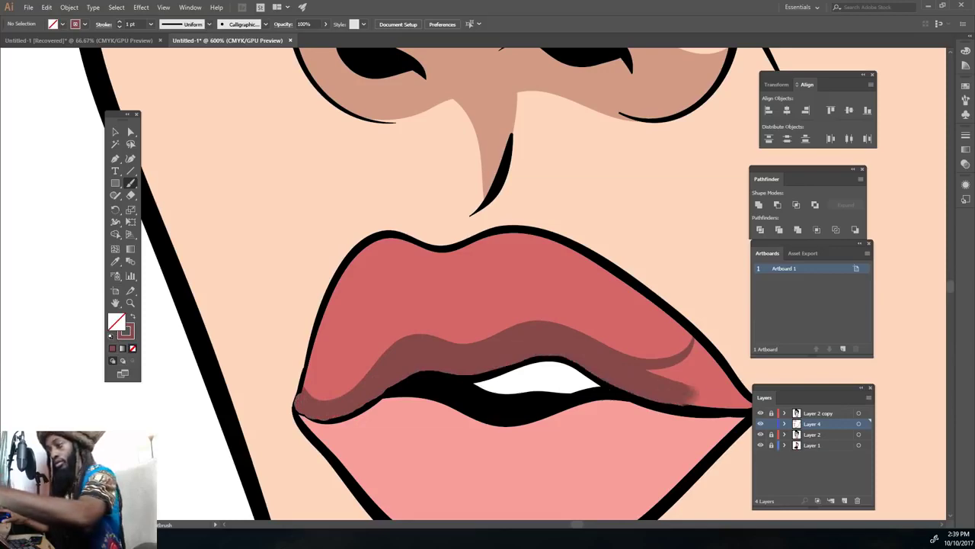
scroll(684, 397, down, 2)
drag(766, 409, 651, 371)
key(ctrl+z)
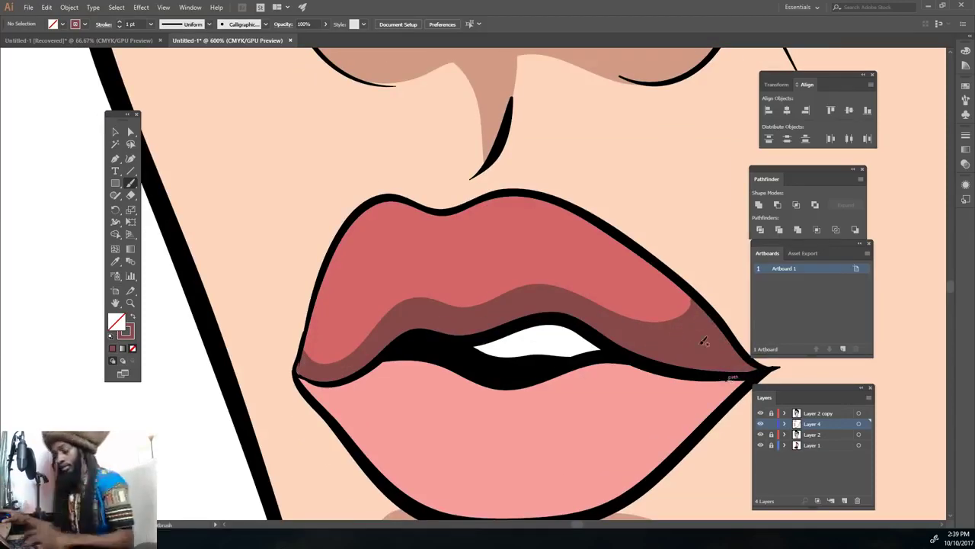
key(ctrl+0)
key(ctrl+plus)
key(ctrl+plus)
key(ctrl+plus)
key(ctrl+plus)
Sample the lower-lip pink and paint a pale pink stroke across the lower lip.
key(i)
click(533, 305)
double_click(116, 322)
click(465, 348)
key(b)
key(shift+x)
drag(640, 463, 451, 419)
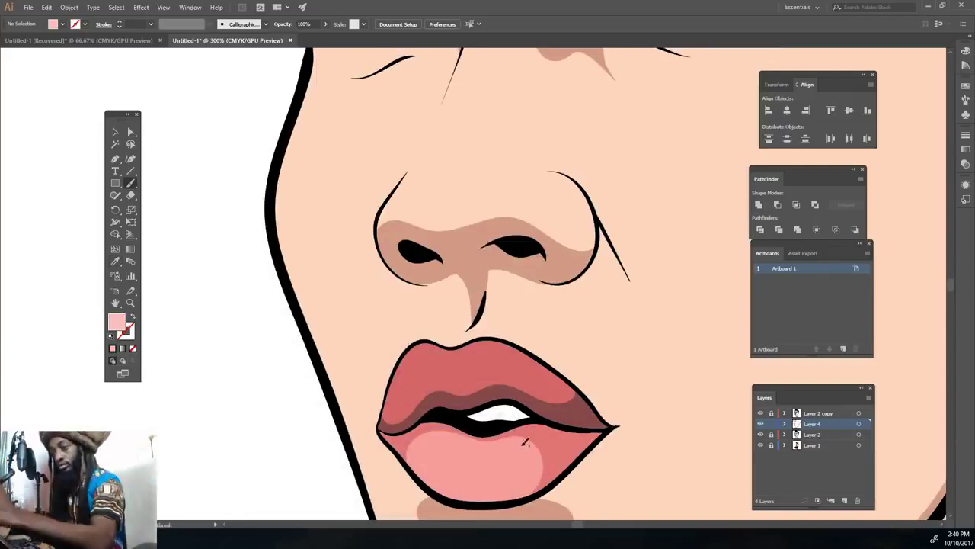
Finish the lower-lip highlight, then shade the right nose crease in the tan shadow colour.
drag(525, 442, 457, 436)
key(shift+x)
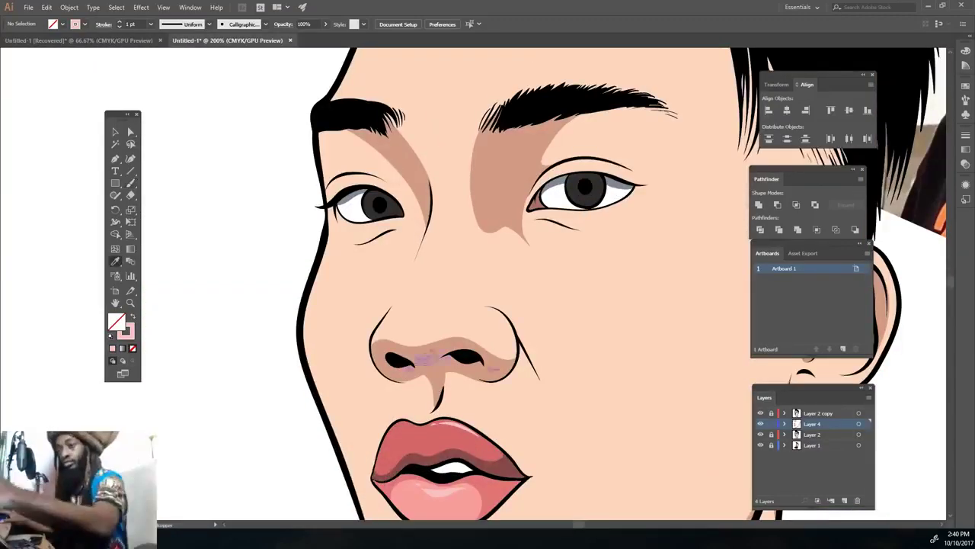
click(427, 358)
key(b)
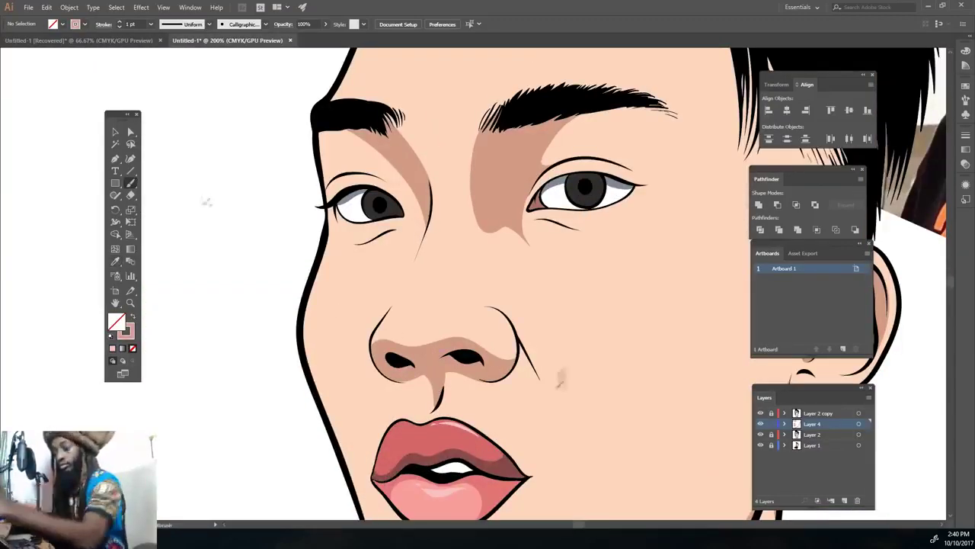
drag(537, 355, 551, 399)
drag(517, 322, 546, 375)
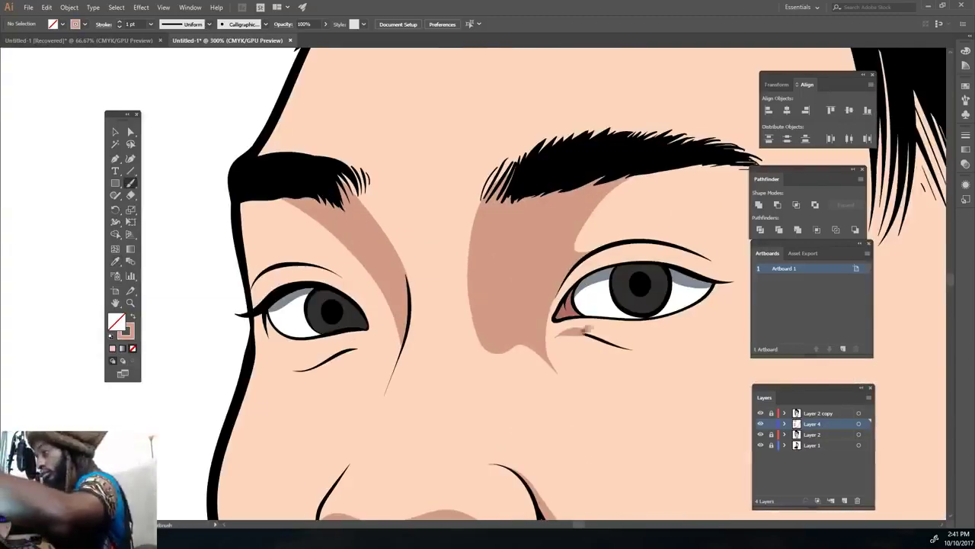
Paint tan shading beneath both eyes, along the left eye crease and the right forehead hairline.
drag(564, 331, 677, 344)
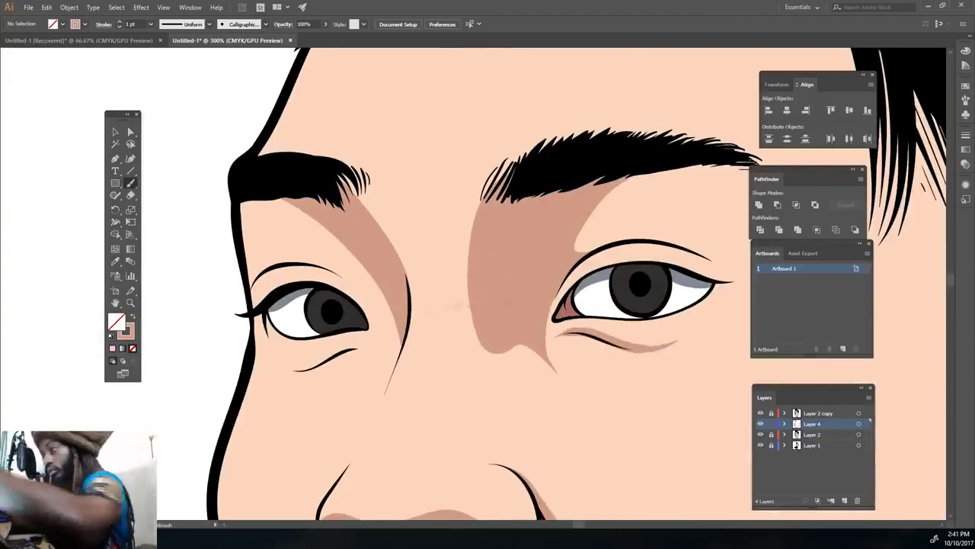
drag(363, 344, 289, 369)
drag(252, 285, 349, 268)
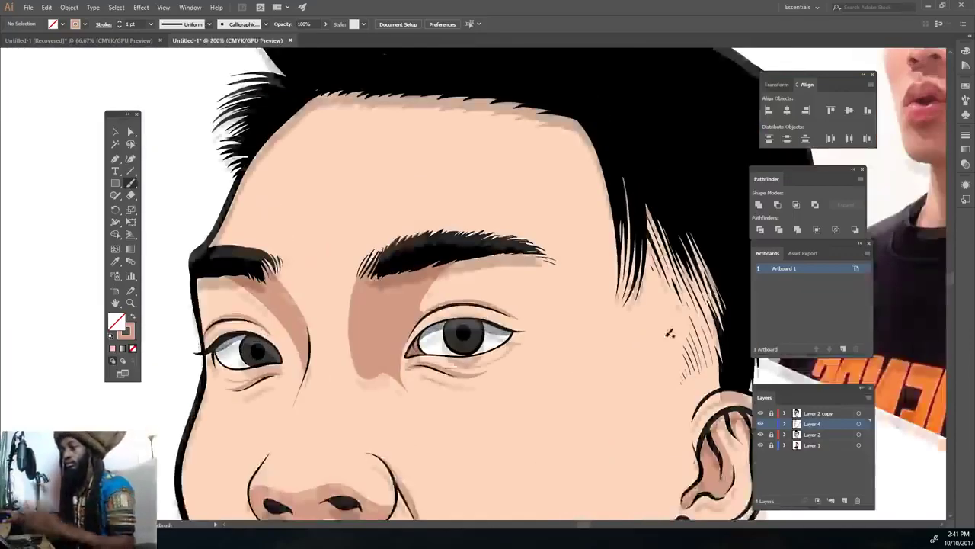
scroll(671, 333, up, 2)
drag(533, 156, 625, 370)
drag(572, 190, 640, 369)
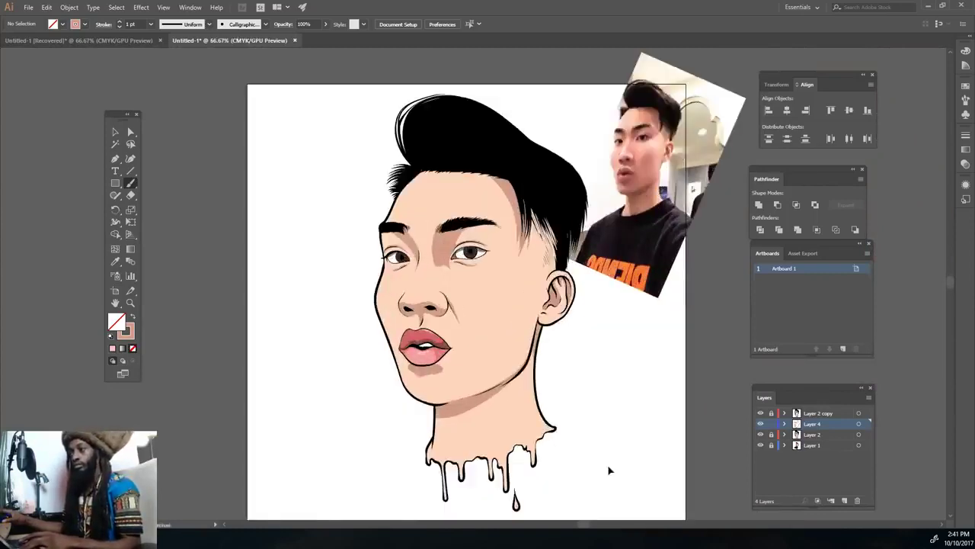
Zoom to 100%, sample the peach skin colour, and add new empty Layer 5.
key(ctrl+1)
key(i)
click(373, 310)
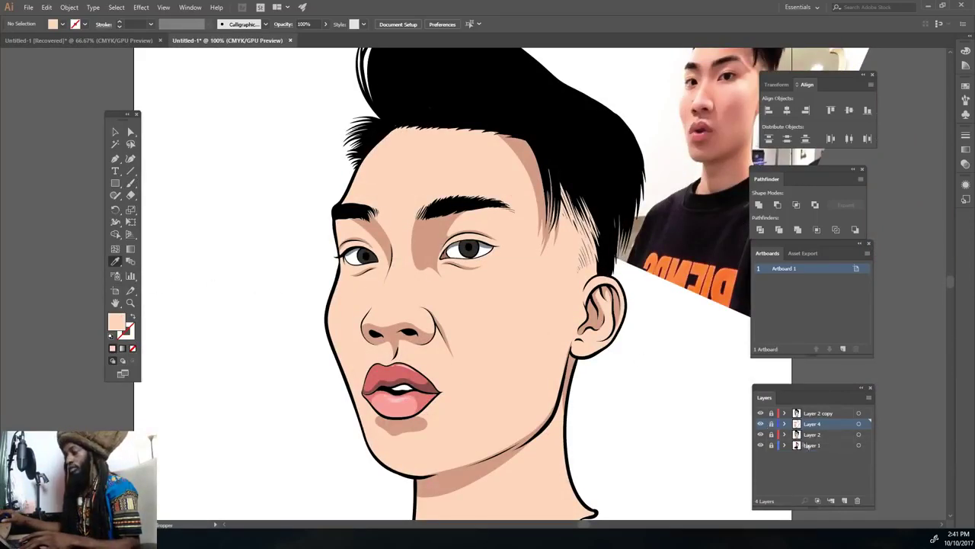
click(846, 500)
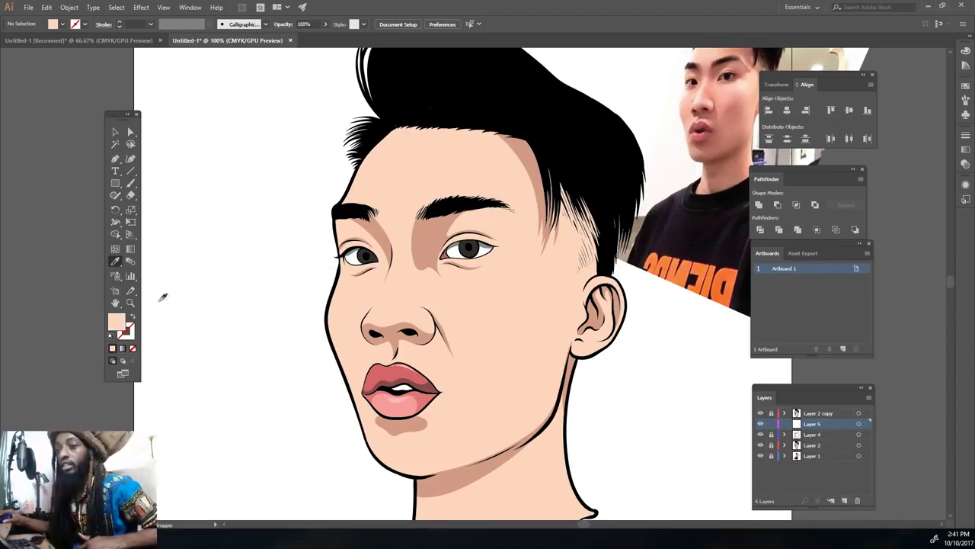
Set the fill to a paler, slightly pinker highlight tone, FFE4DC, on Layer 5.
double_click(118, 322)
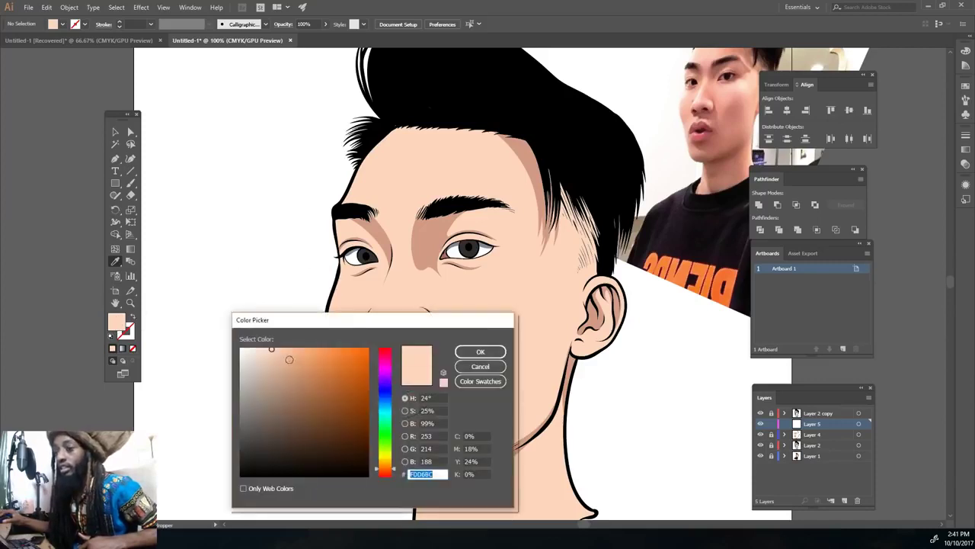
drag(288, 359, 259, 342)
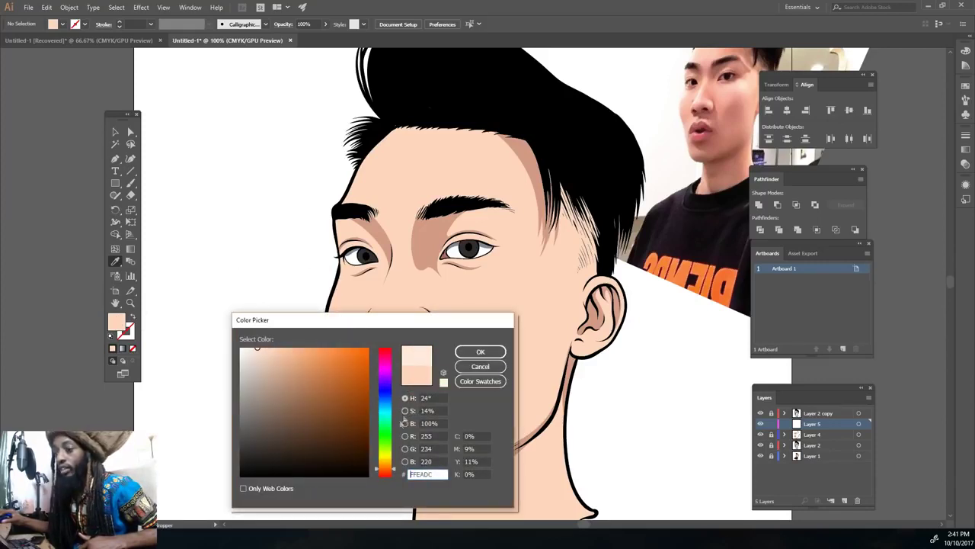
drag(390, 467, 390, 476)
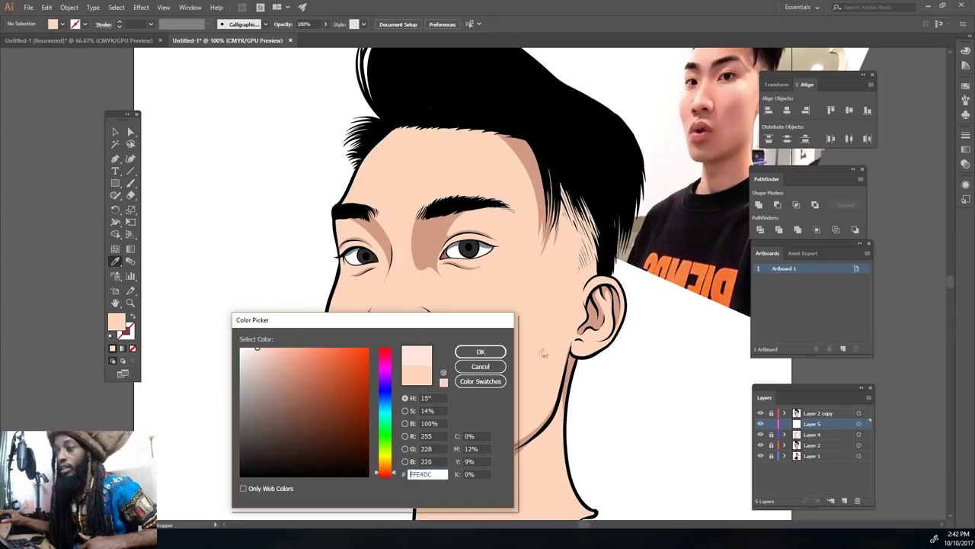
click(480, 352)
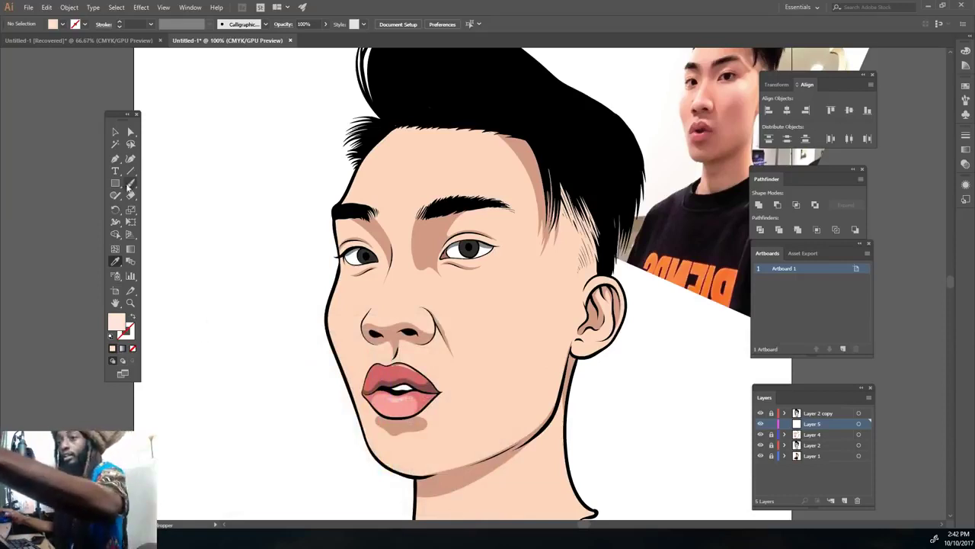
scroll(224, 221, up, 2)
key(b)
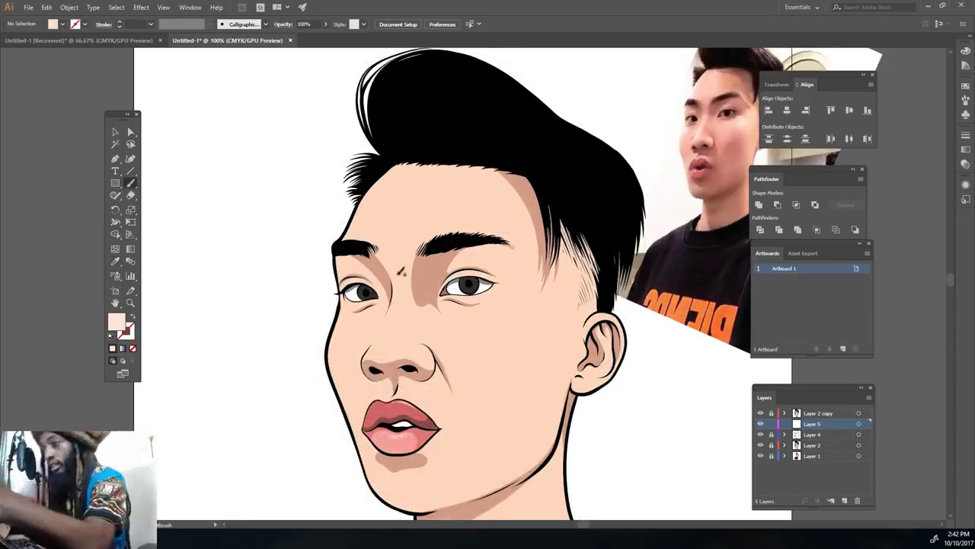
Brush 4 pt pale highlights on the nose bridge, forehead near the hairline, and right cheek.
drag(395, 301, 386, 347)
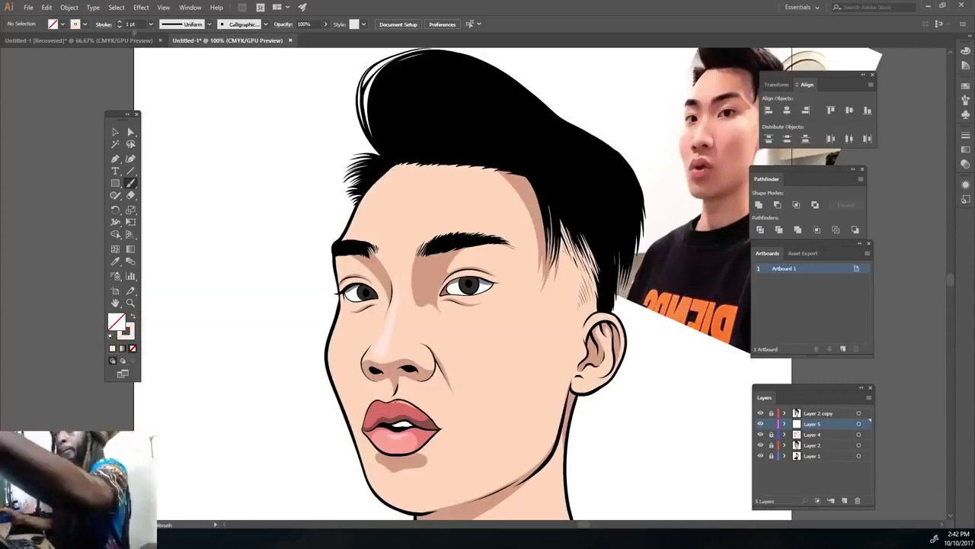
click(139, 23)
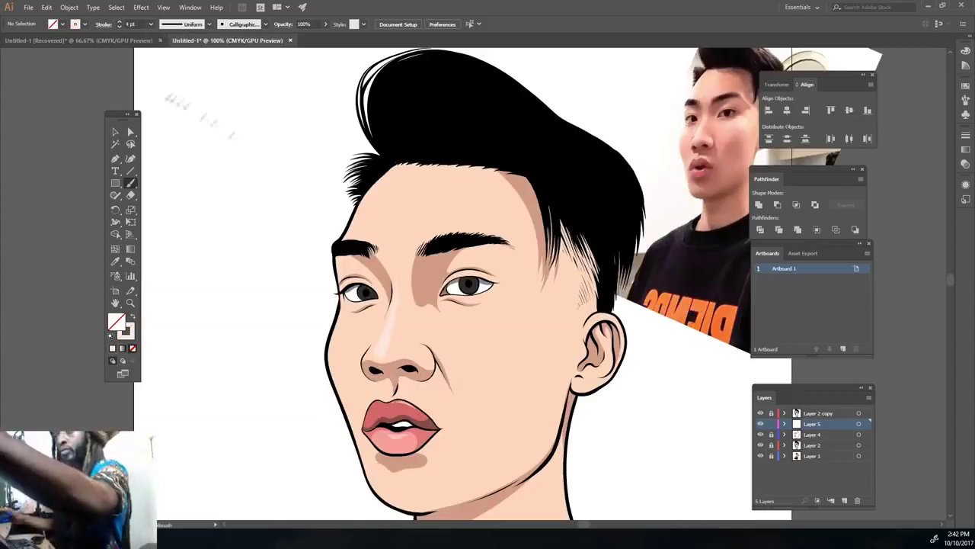
click(164, 131)
drag(343, 242, 412, 162)
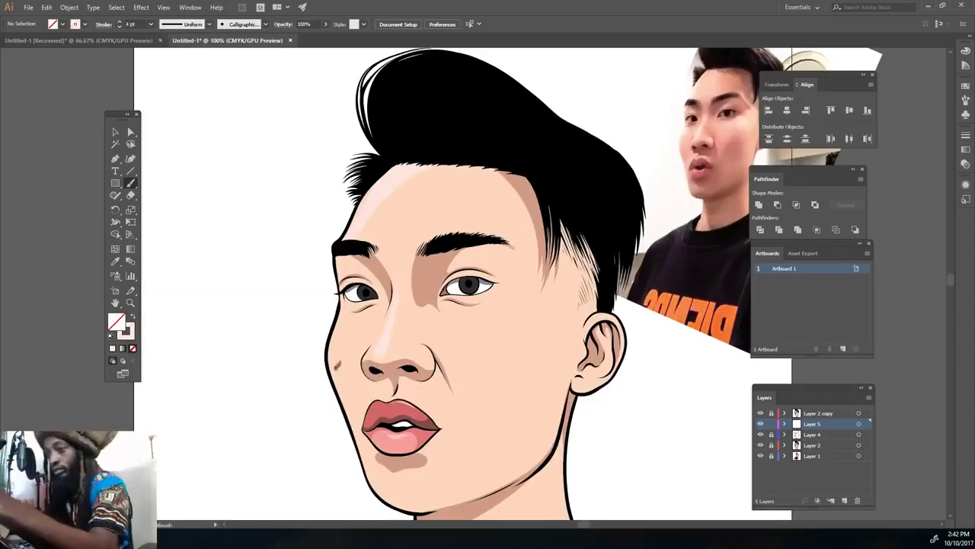
drag(489, 307, 525, 328)
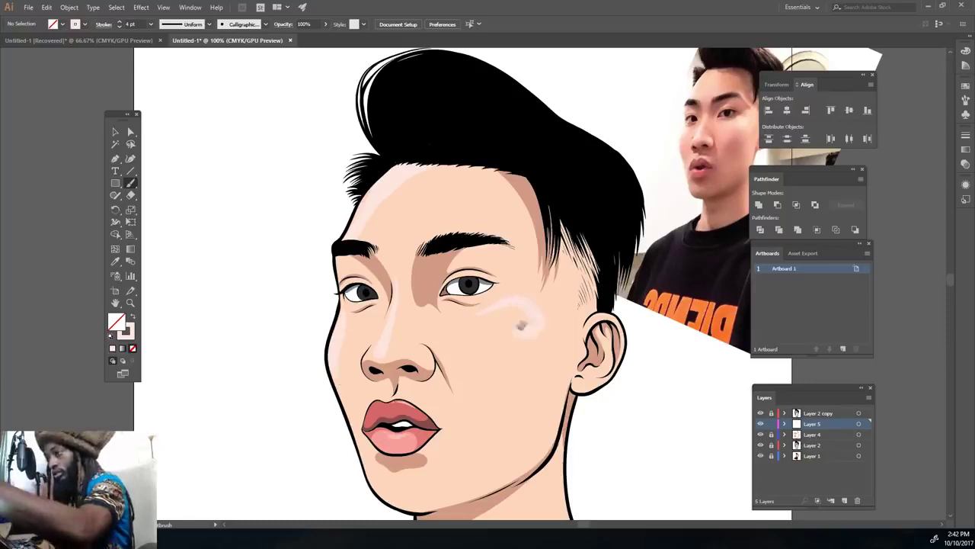
Add a new Layer 6 above Layer 5.
scroll(493, 460, down, 3)
scroll(493, 460, up, 4)
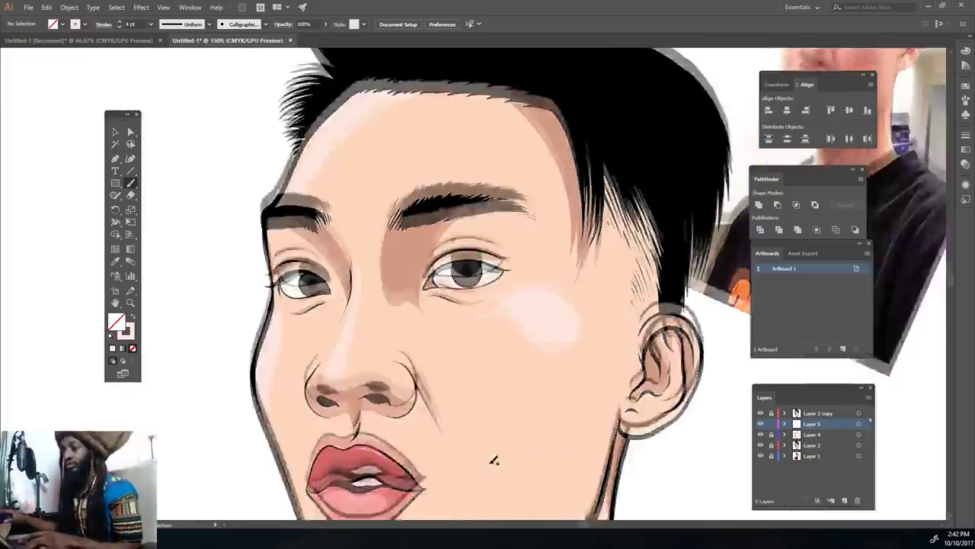
scroll(493, 461, down, 1)
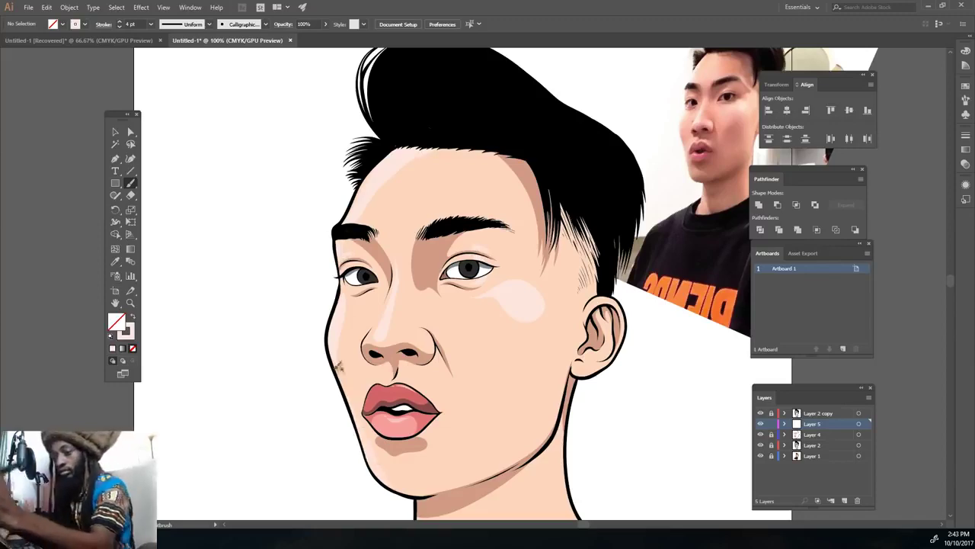
scroll(339, 368, down, 2)
scroll(339, 368, down, 2)
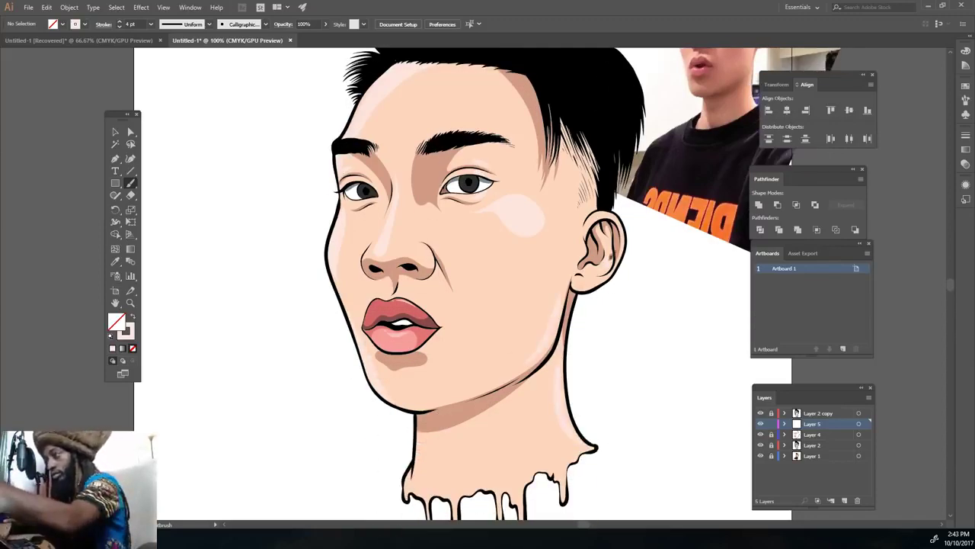
scroll(594, 210, down, 2)
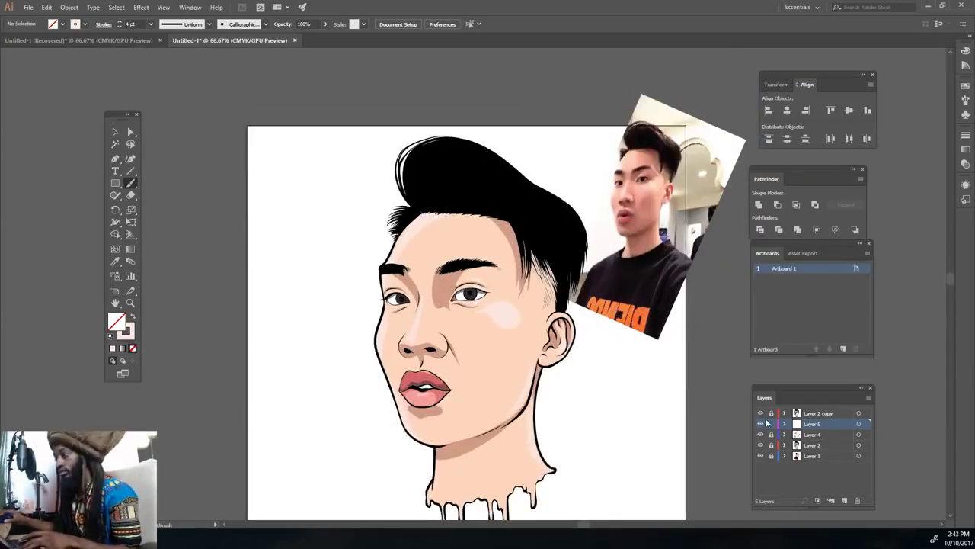
click(844, 501)
Move Layer 6 to the top and dab a white catchlight into the eye.
drag(817, 428, 819, 413)
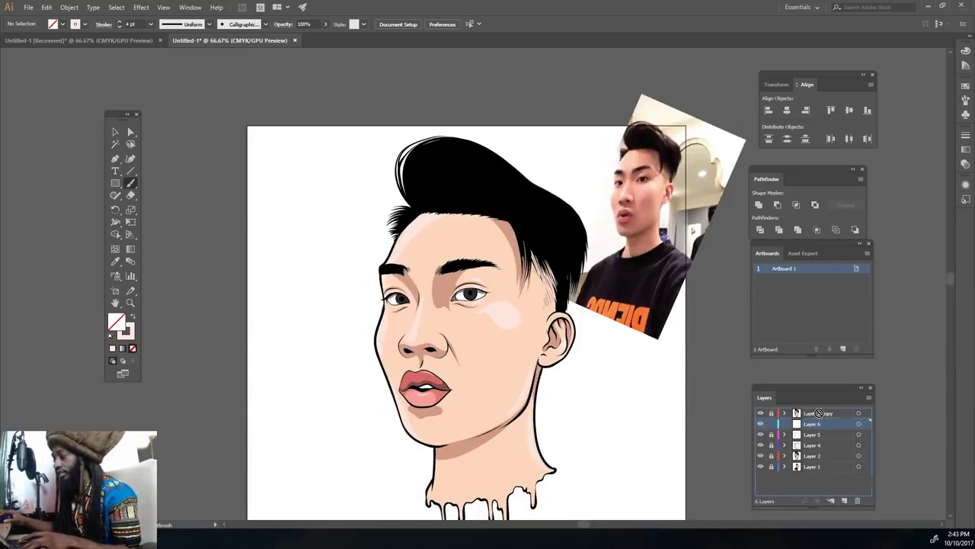
drag(823, 409, 823, 411)
key(ctrl+plus)
key(ctrl+plus)
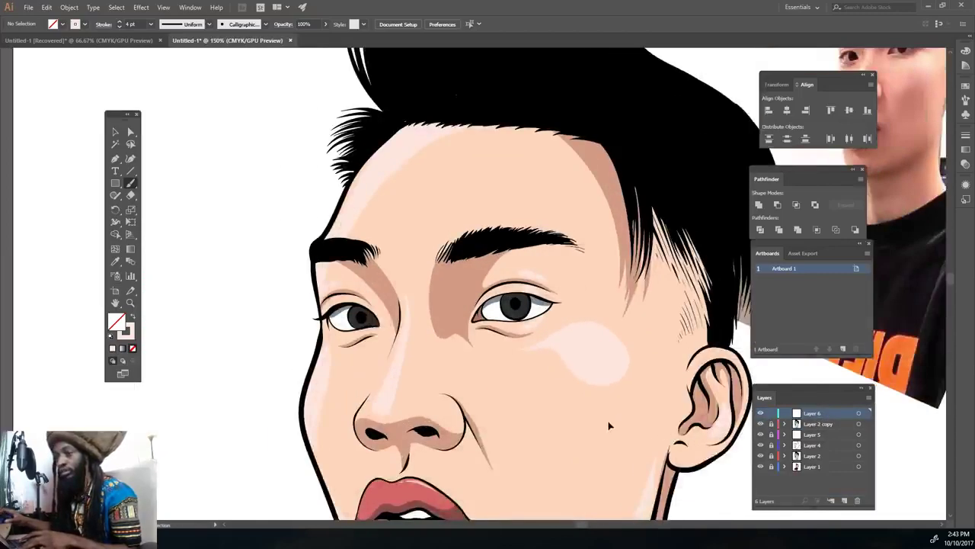
key(ctrl+plus)
click(111, 336)
key(slash)
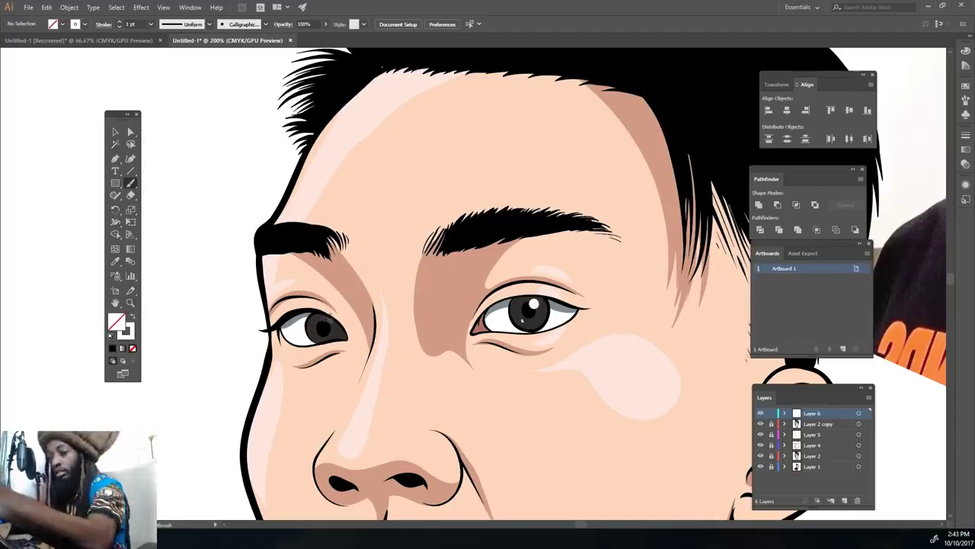
key(ctrl+1)
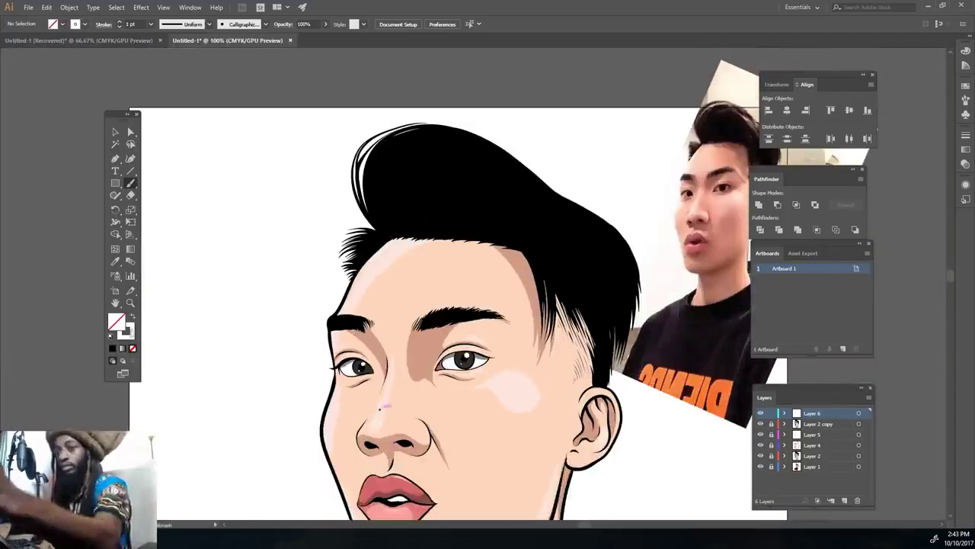
Set the stroke colour to dark brown 44220C.
double_click(126, 330)
key(Return)
key(ctrl+plus)
key(ctrl+plus)
double_click(126, 330)
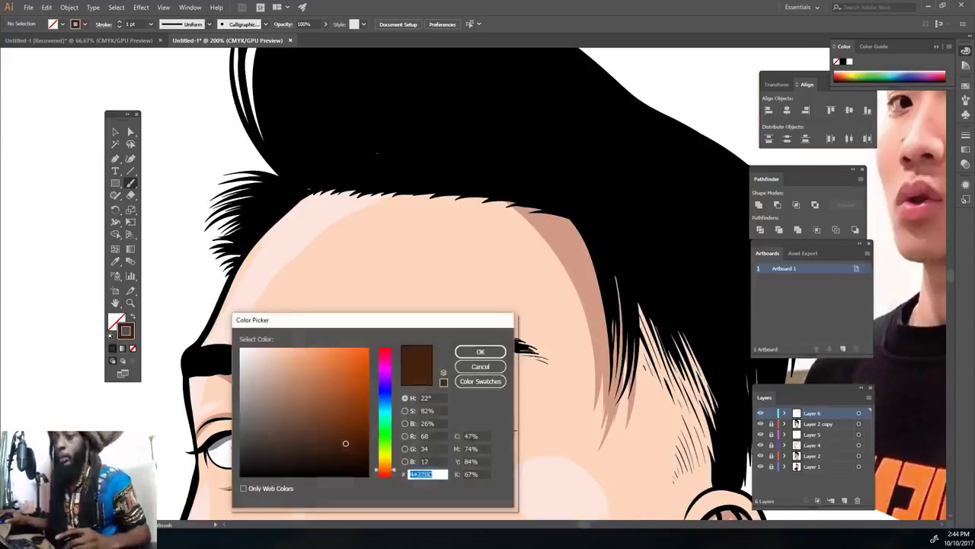
drag(344, 442, 355, 421)
click(467, 350)
Brush dark brown highlight strands through the hair.
scroll(467, 350, up, 3)
drag(490, 104, 635, 268)
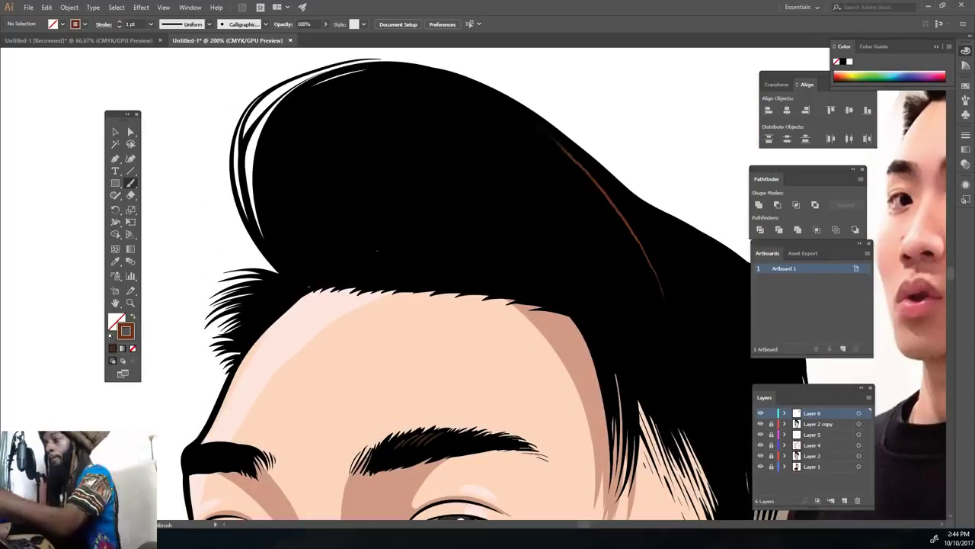
drag(452, 89, 665, 298)
mouse_move(474, 111)
mouse_down()
mouse_move(554, 190)
mouse_move(516, 159)
mouse_up()
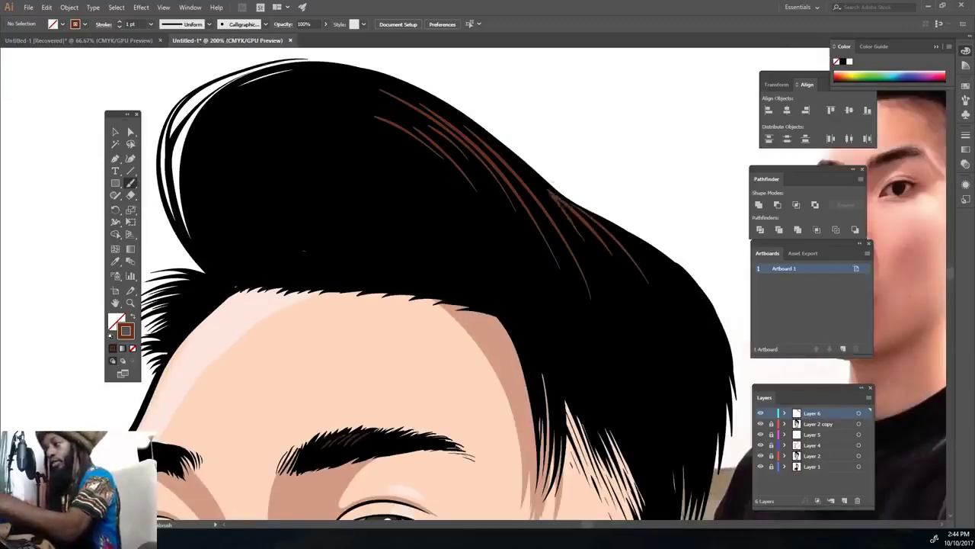
key(ctrl+minus)
key(ctrl+minus)
key(ctrl+minus)
key(ctrl+minus)
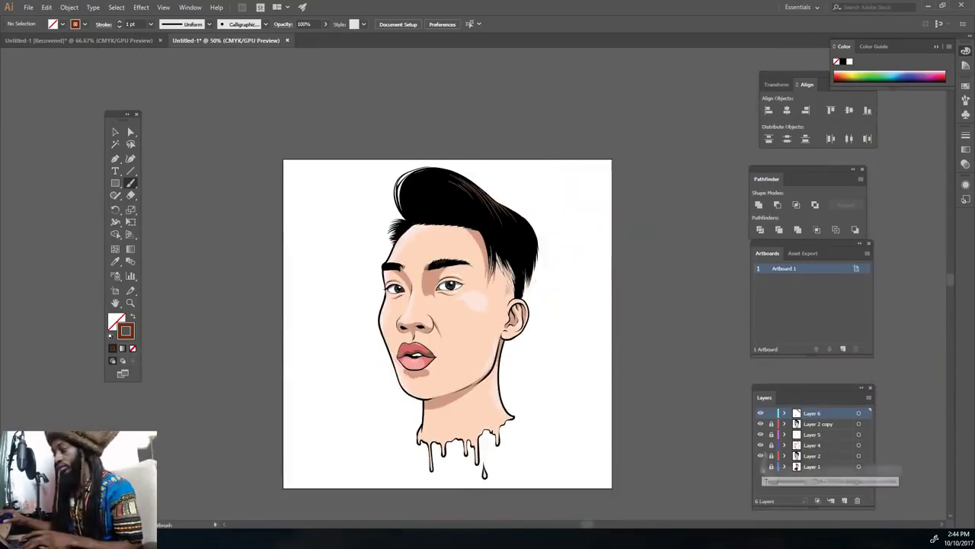
Draw an orange-filled rectangle covering the entire artboard on Layer 7.
click(965, 85)
click(939, 113)
key(m)
drag(270, 147, 611, 456)
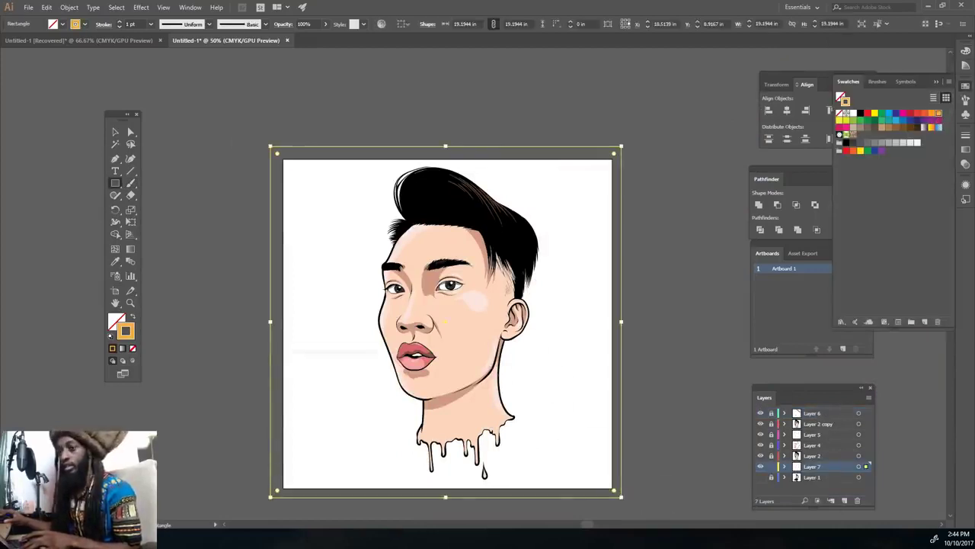